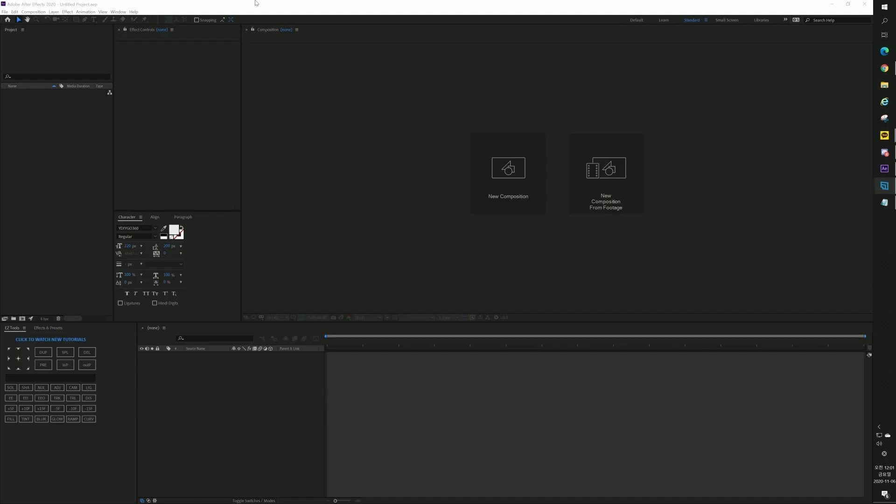
# Browse the Dope Motions channel videos, then put YouTube away to reveal the empty After Effects project
pyautogui.click(256, 4)
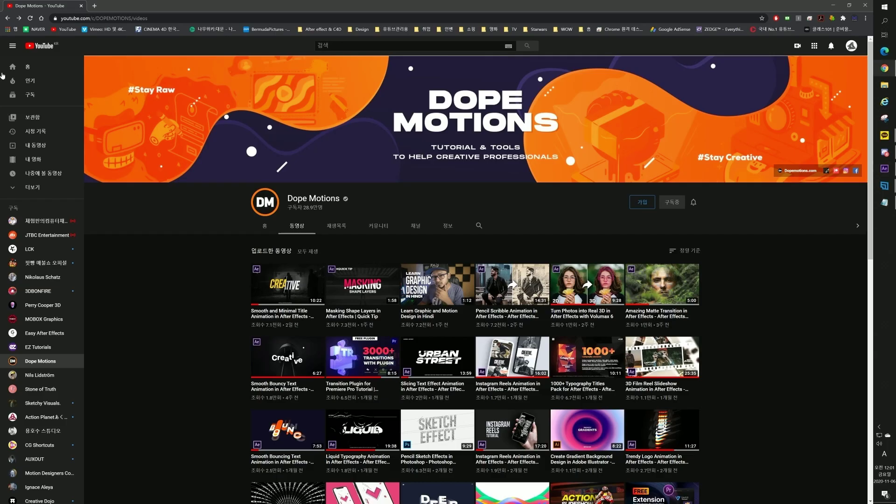
pyautogui.scroll(-3, 379, 261)
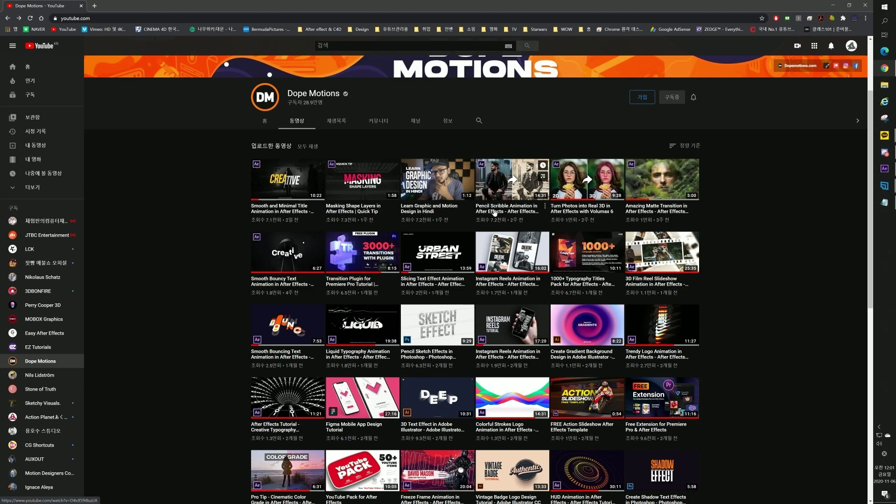
pyautogui.click(833, 4)
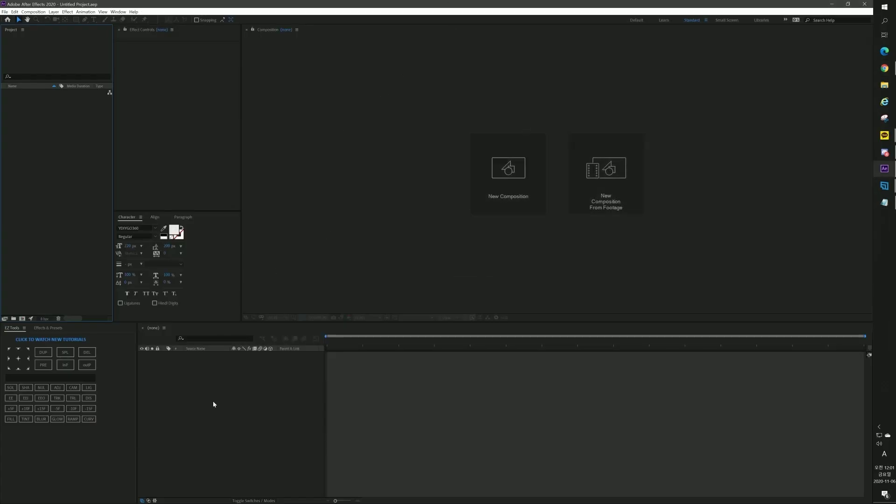
pyautogui.click(226, 425)
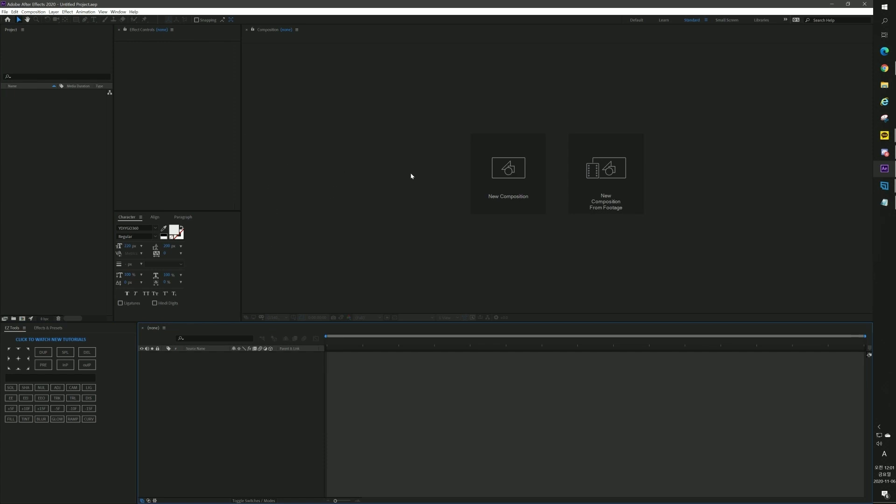
pyautogui.click(603, 102)
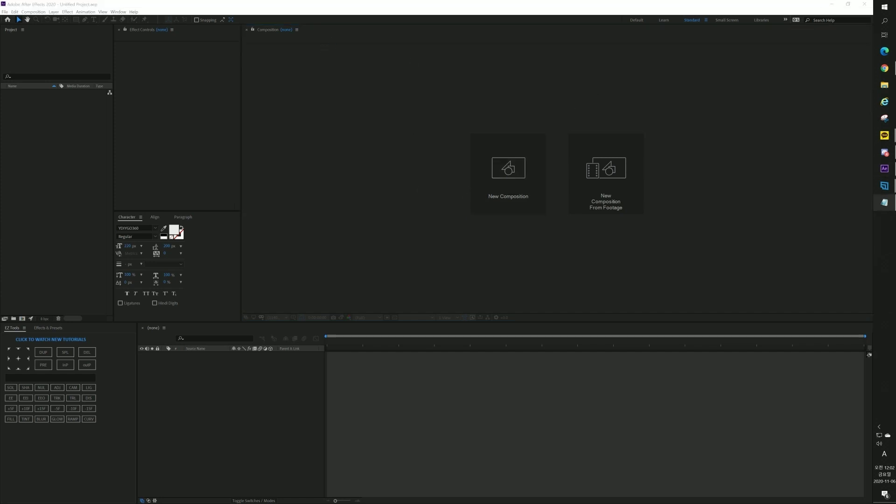
# Create composition 메인 at 1920×1080, 30 fps, 10 seconds, with a black background
pyautogui.click(381, 9)
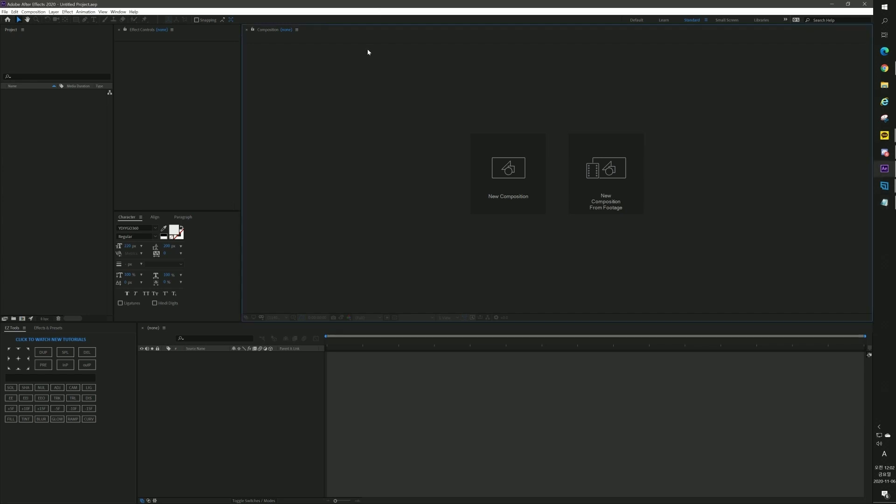
pyautogui.click(250, 417)
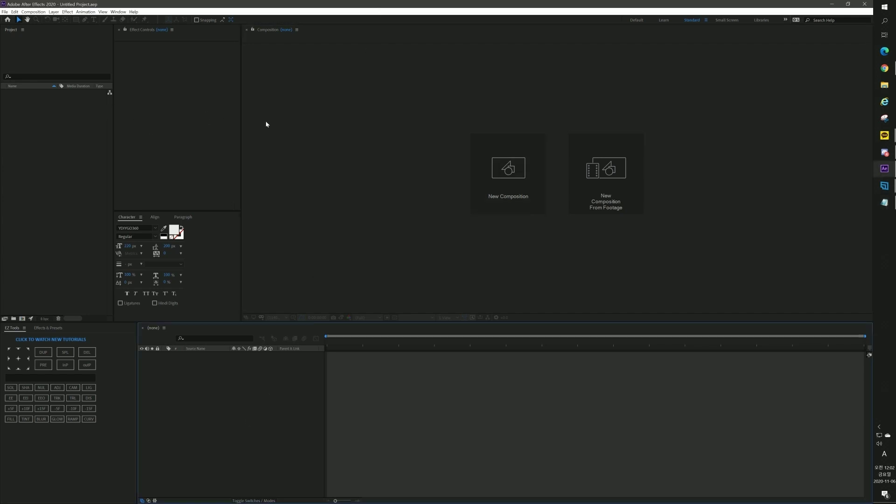
pyautogui.click(496, 176)
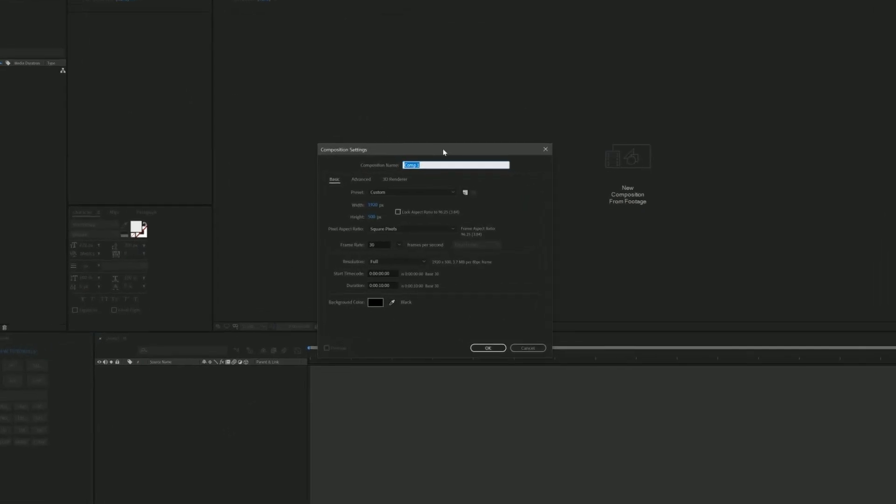
pyautogui.write('c')
pyautogui.write('배경')
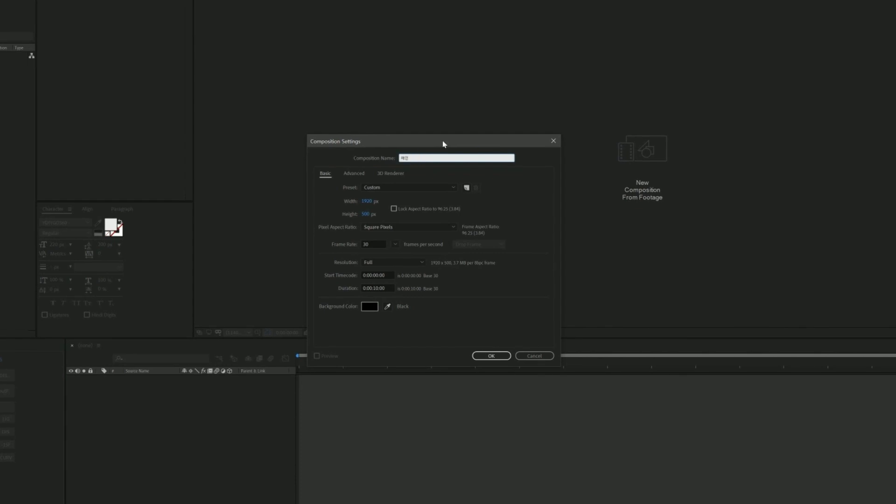
pyautogui.click(365, 214)
pyautogui.write('1080')
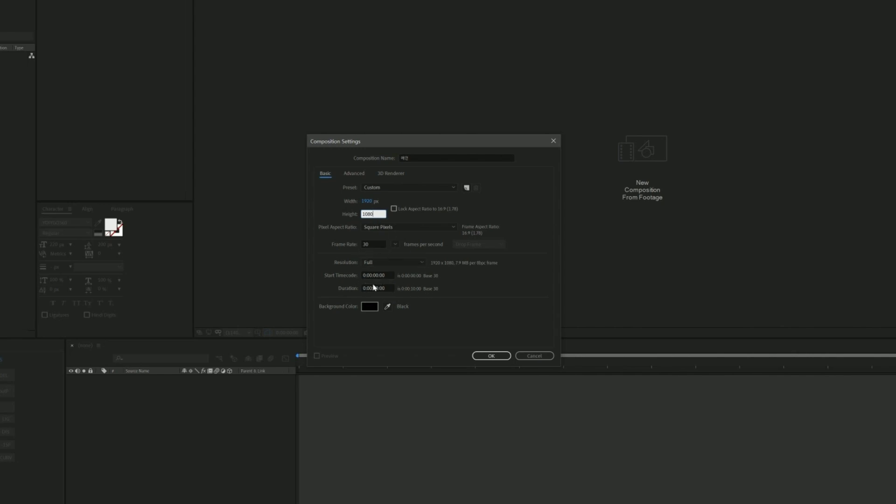
pyautogui.click(488, 356)
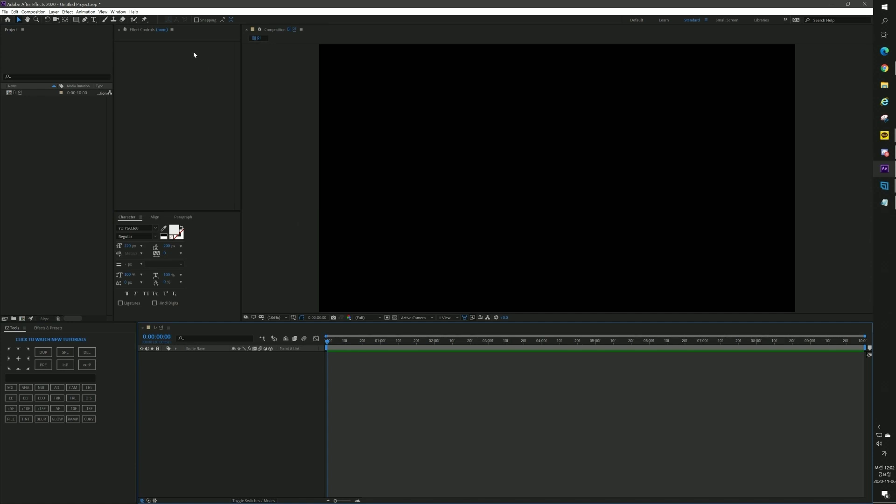
# Add a 1920×500 composition named 텍스트 via Composition > New Composition, height 500
pyautogui.click(33, 12)
pyautogui.click(47, 20)
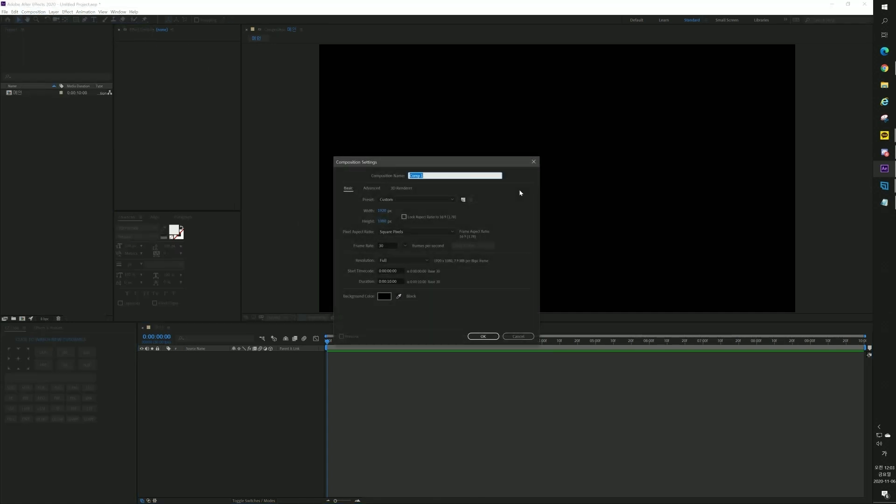
pyautogui.press('BackSpace')
pyautogui.write('텍스트')
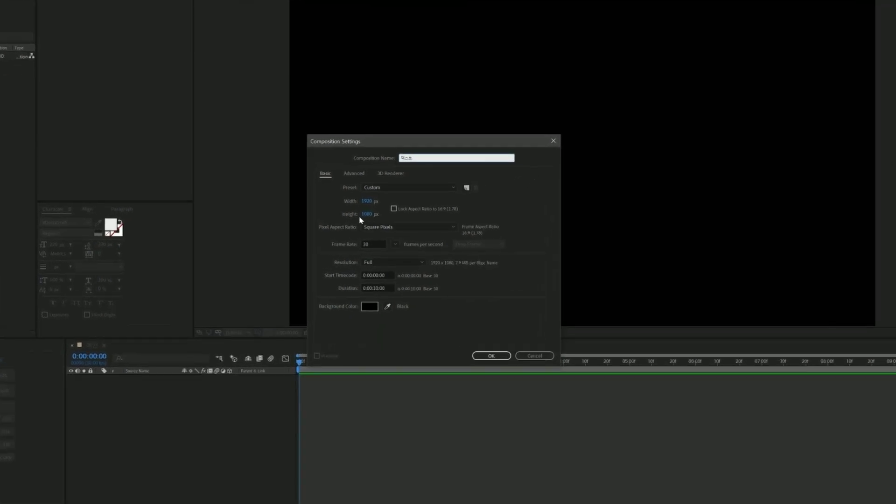
pyautogui.click(371, 216)
pyautogui.write('500')
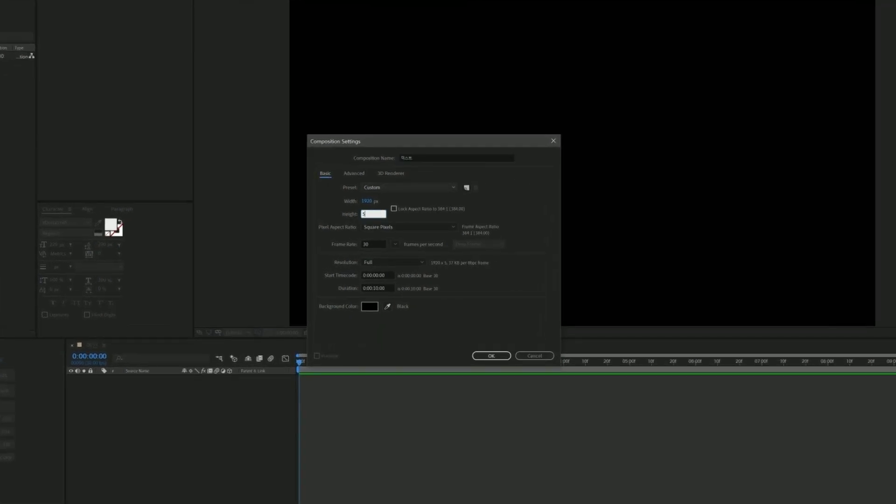
pyautogui.click(481, 355)
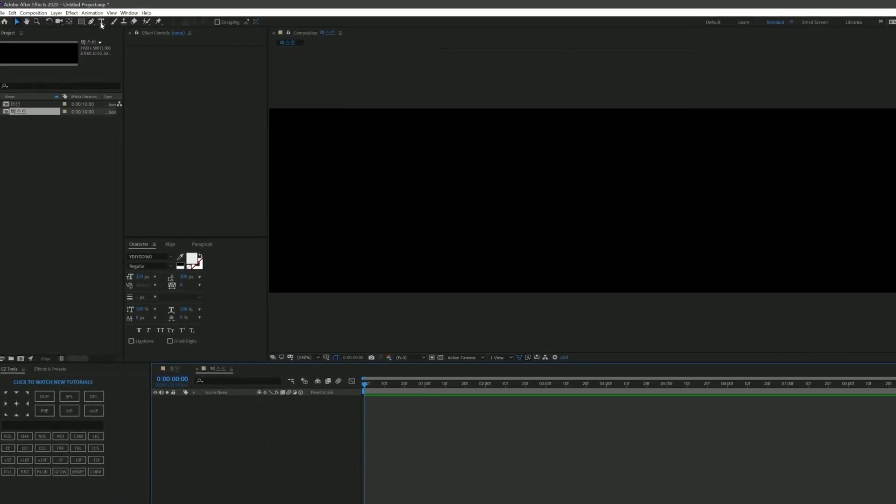
# Type the two-line white title 버뮤다 / 픽쳐스 as a new text layer
pyautogui.hotkey('ctrl', 't')
pyautogui.click(566, 224)
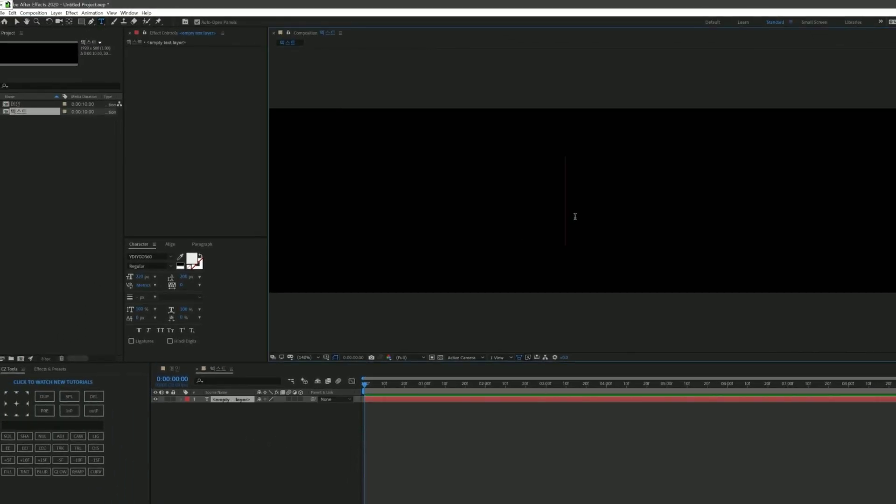
pyautogui.write('버뮤다')
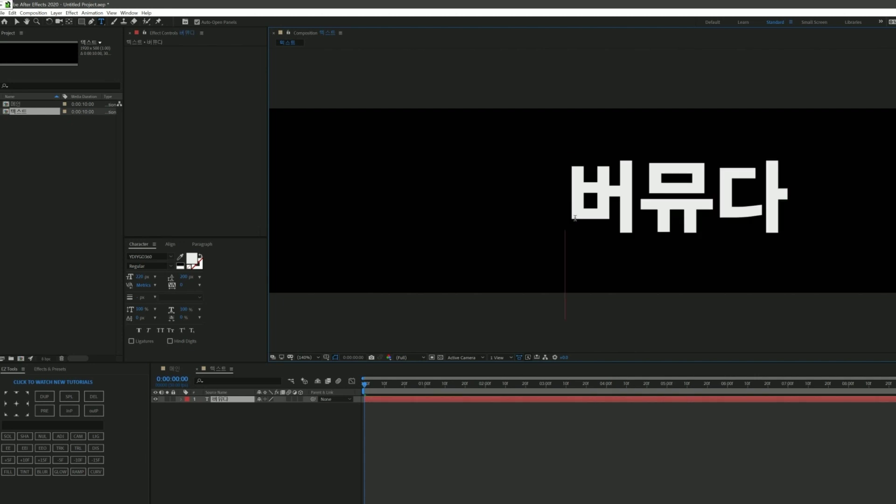
pyautogui.press('Return')
pyautogui.write('픽츄')
pyautogui.press('BackSpace')
pyautogui.press('BackSpace')
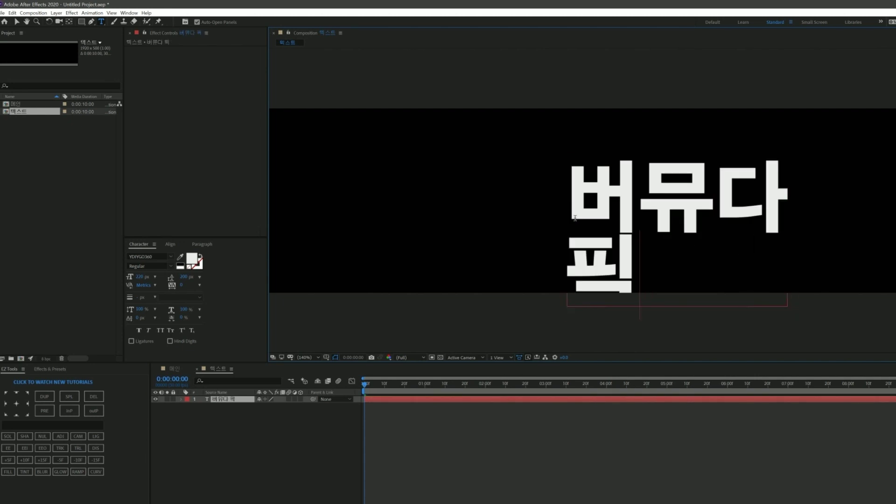
pyautogui.write('쳐스')
pyautogui.press('Escape')
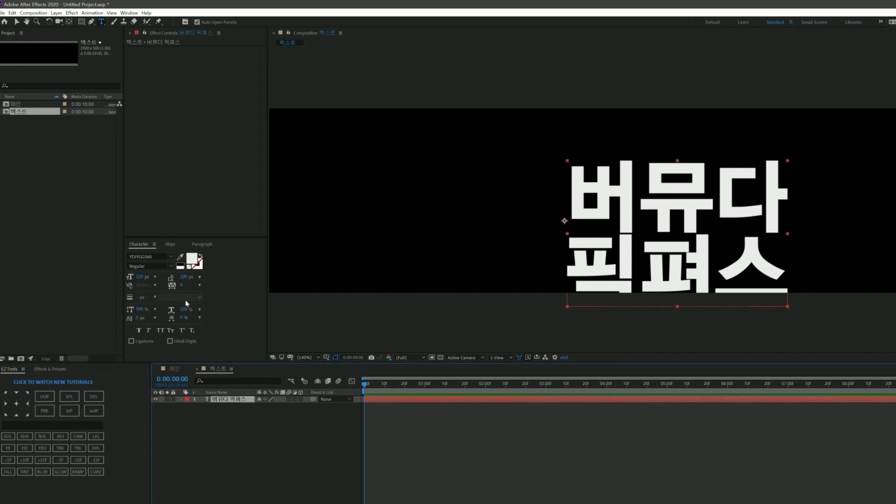
# Centre the title horizontally and vertically in the composition using the Align panel
pyautogui.click(171, 245)
pyautogui.click(145, 263)
pyautogui.click(186, 263)
pyautogui.click(287, 446)
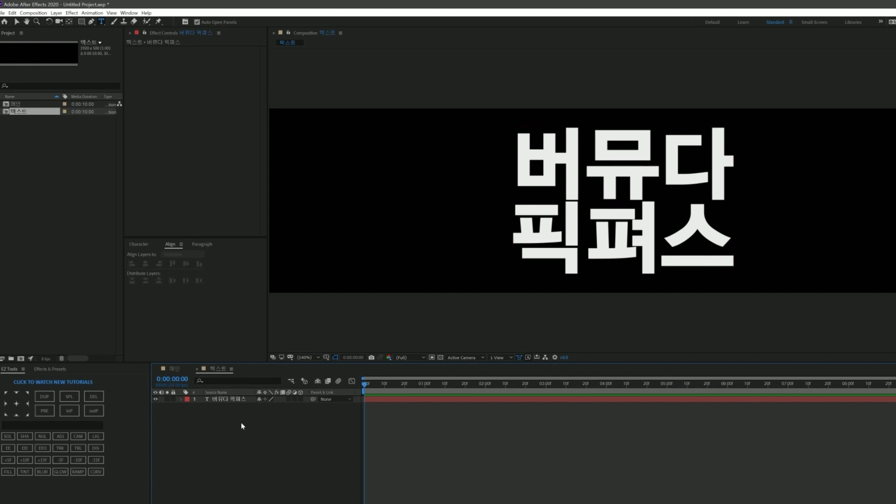
# Apply Faux Italic to the 버뮤다 픽쳐스 title, then switch to the 메인 composition
pyautogui.click(226, 399)
pyautogui.click(139, 244)
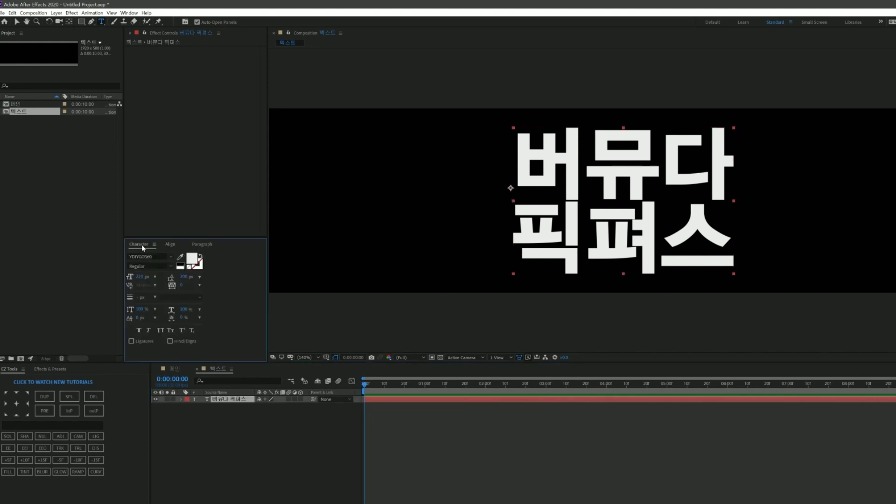
pyautogui.click(159, 330)
pyautogui.click(241, 402)
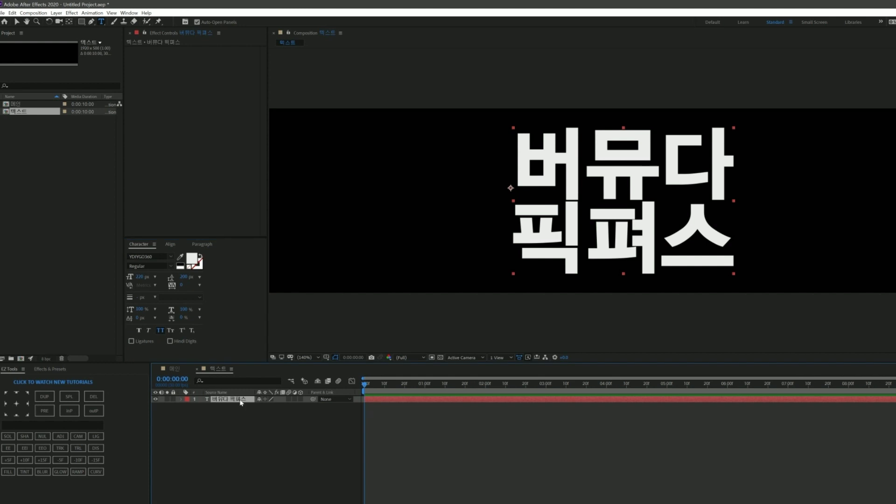
pyautogui.click(149, 331)
pyautogui.scroll(-1, 580, 248)
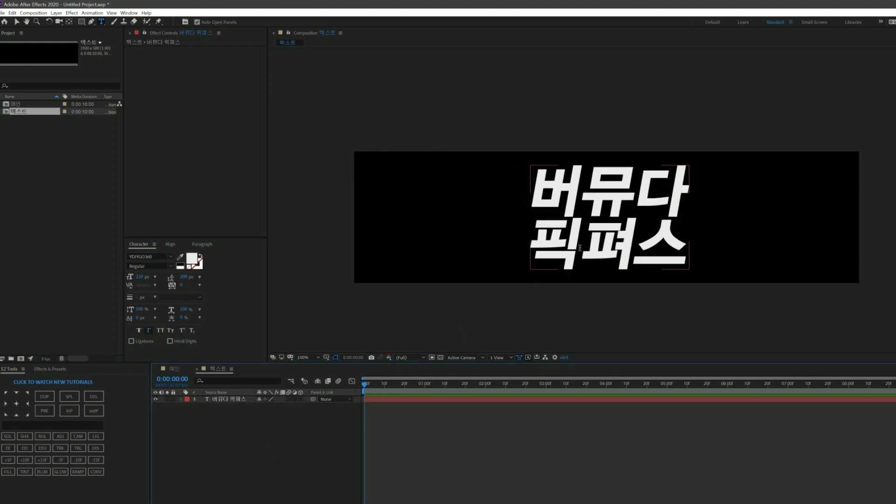
pyautogui.click(295, 444)
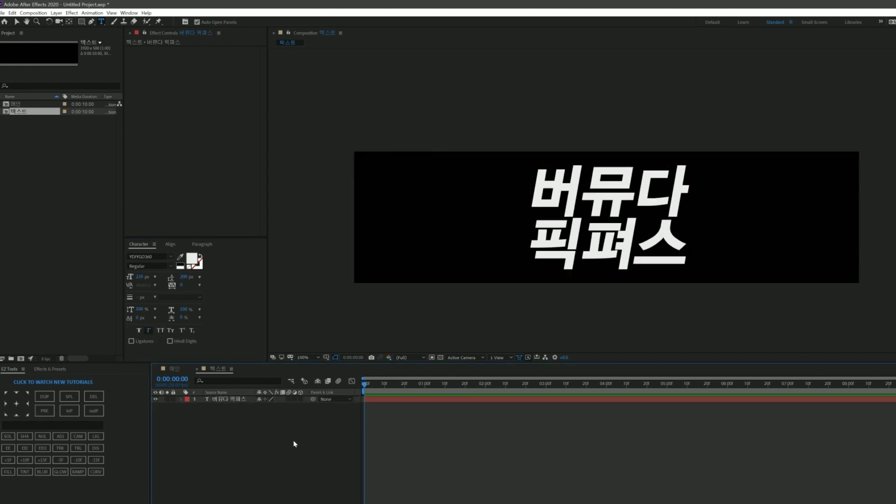
pyautogui.click(176, 369)
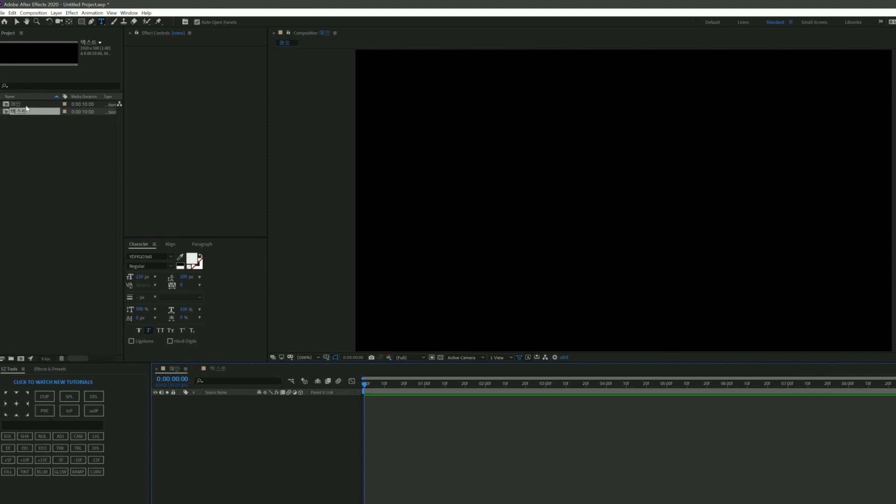
# Drag the 텍스트 comp into the 메인 timeline and select its layer
pyautogui.moveTo(27, 110); pyautogui.dragTo(260, 448)
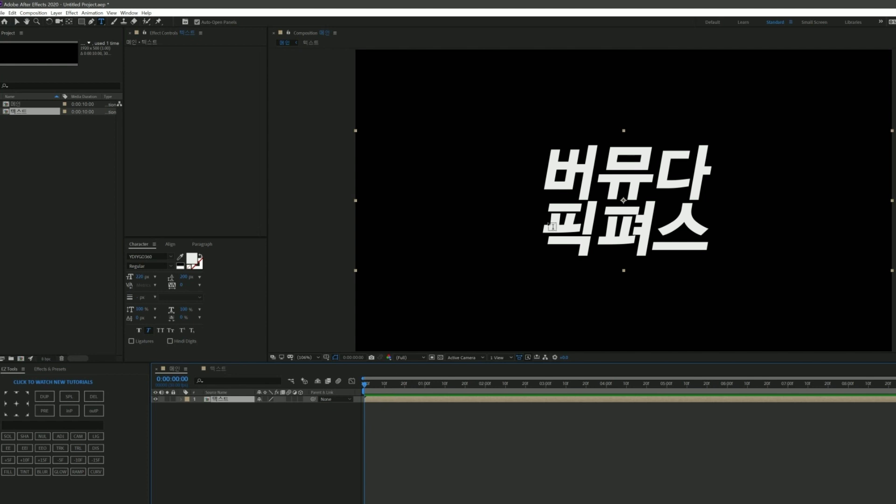
pyautogui.click(288, 447)
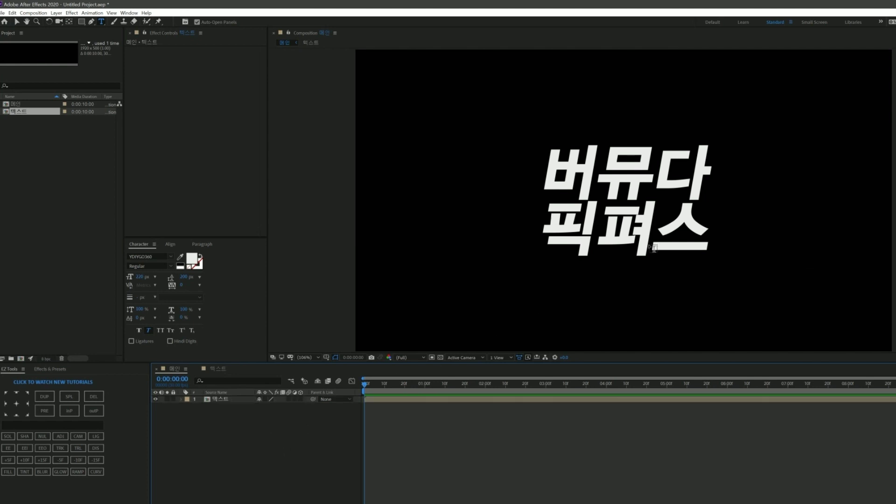
pyautogui.click(225, 400)
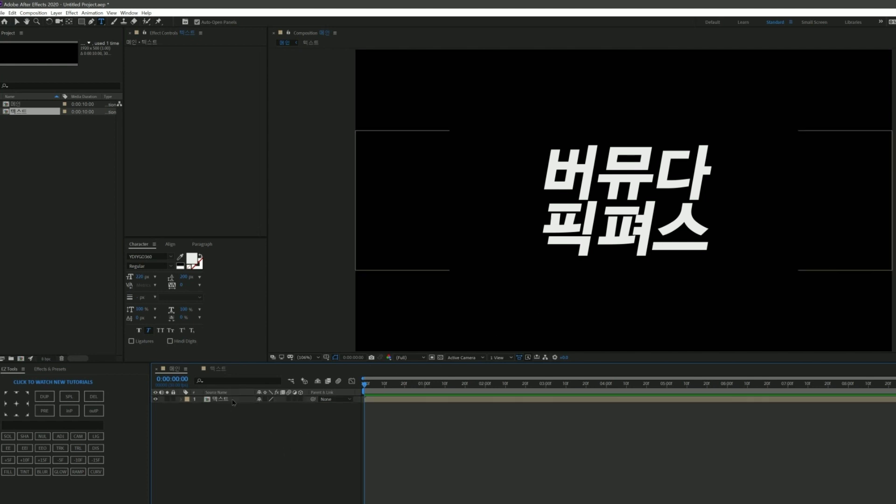
pyautogui.click(234, 406)
pyautogui.click(229, 401)
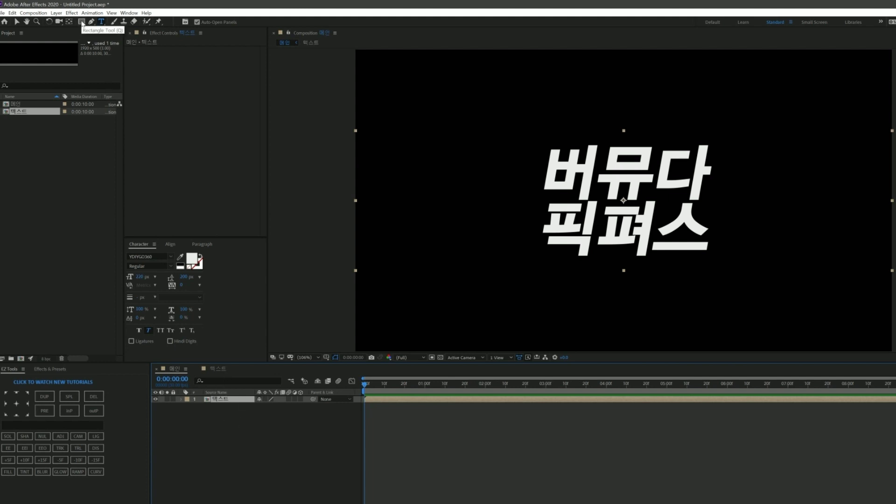
# Draw a thin rectangular mask across the title, rotate it counter-clockwise into a slant, and shift it right
pyautogui.click(82, 23)
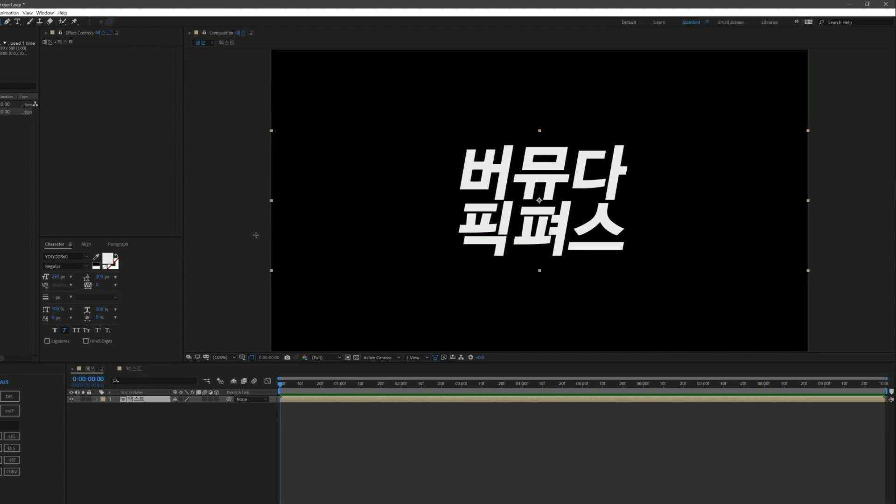
pyautogui.moveTo(256, 235); pyautogui.dragTo(825, 271)
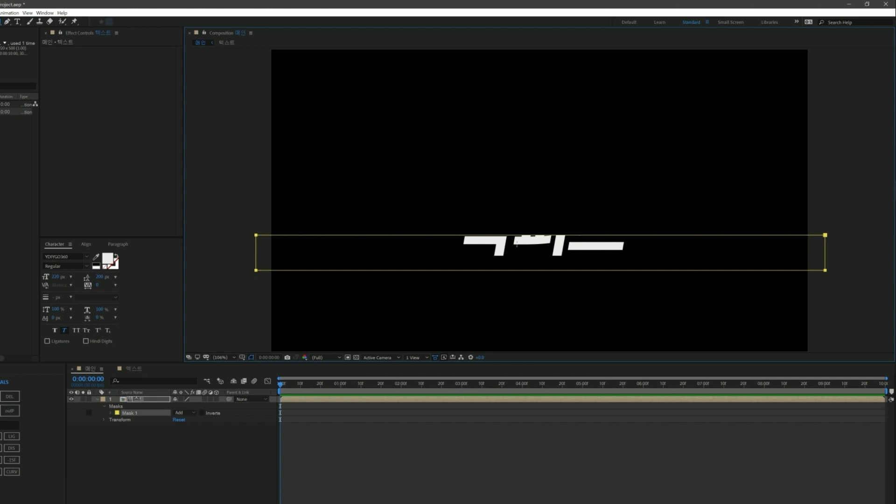
pyautogui.press('v')
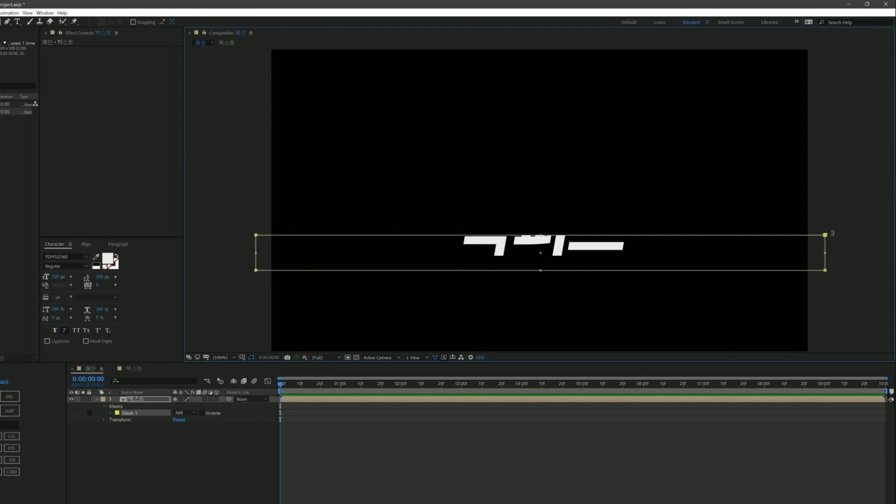
pyautogui.moveTo(832, 233); pyautogui.dragTo(830, 198)
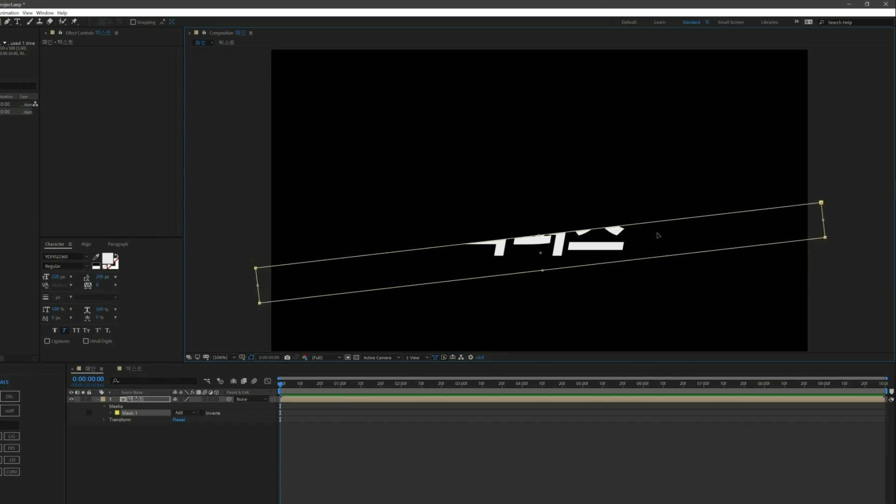
pyautogui.moveTo(655, 238); pyautogui.dragTo(693, 235)
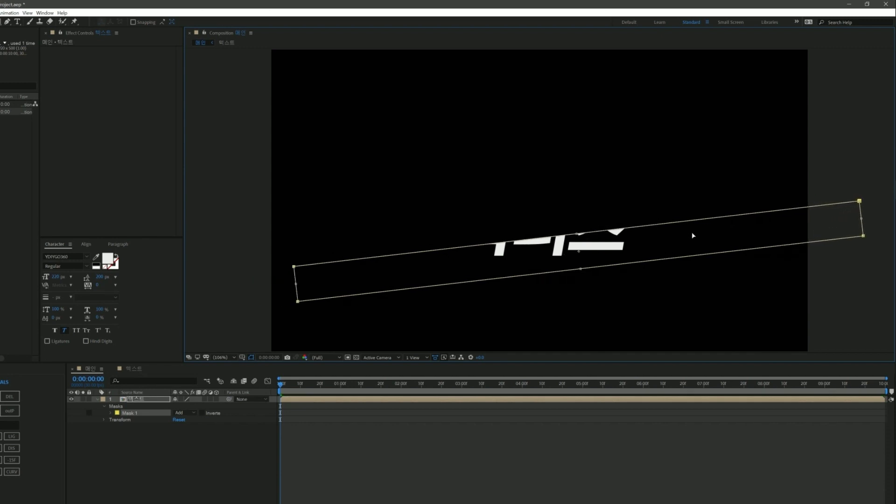
pyautogui.moveTo(865, 197); pyautogui.dragTo(816, 209)
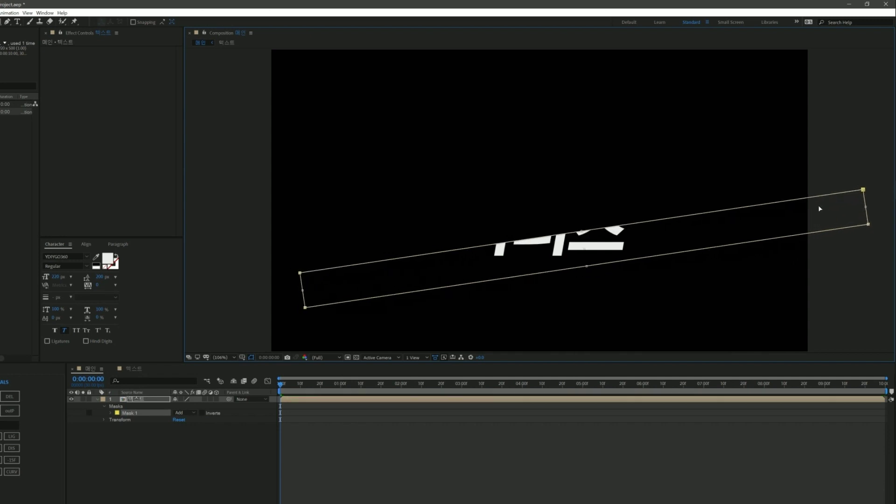
pyautogui.moveTo(817, 209); pyautogui.dragTo(819, 207)
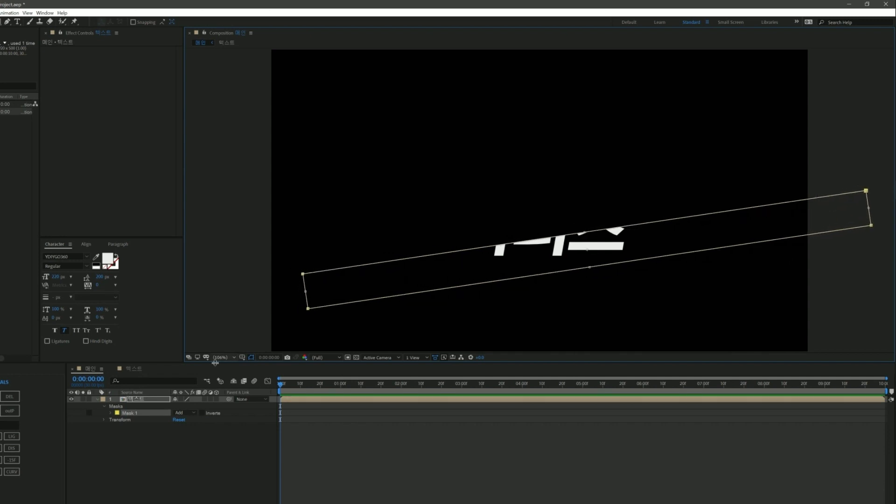
pyautogui.click(137, 399)
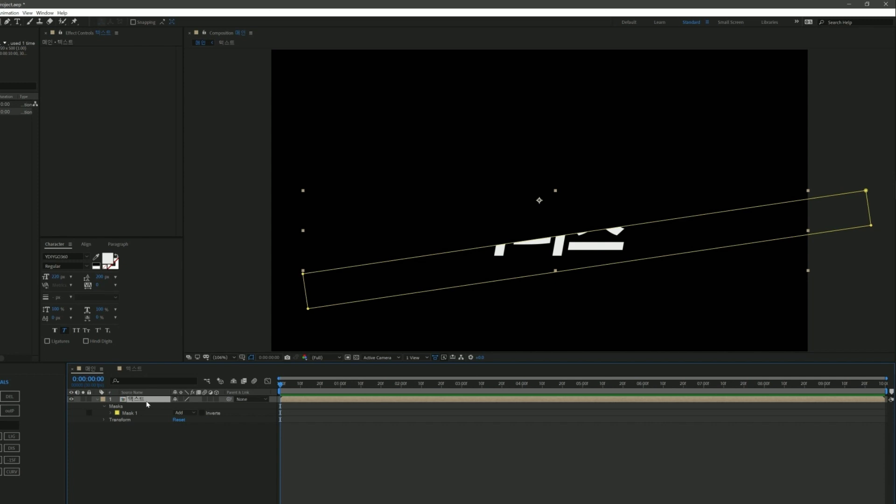
# Duplicate the masked text layer and put the top copy's Mask 1 into free-transform mode
pyautogui.hotkey('ctrl', 'd')
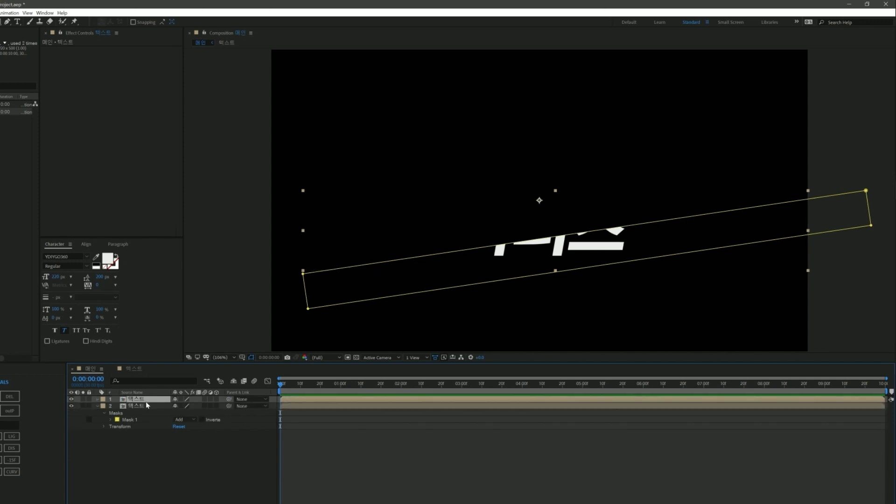
pyautogui.click(98, 406)
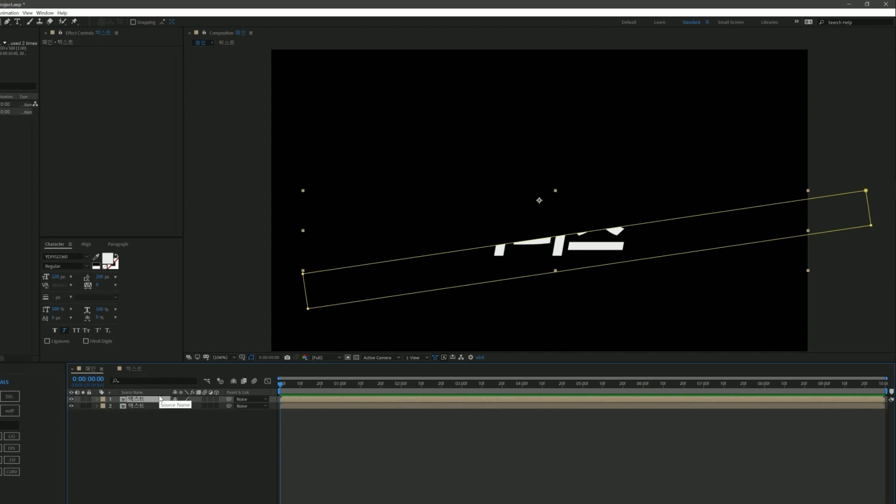
pyautogui.press('m')
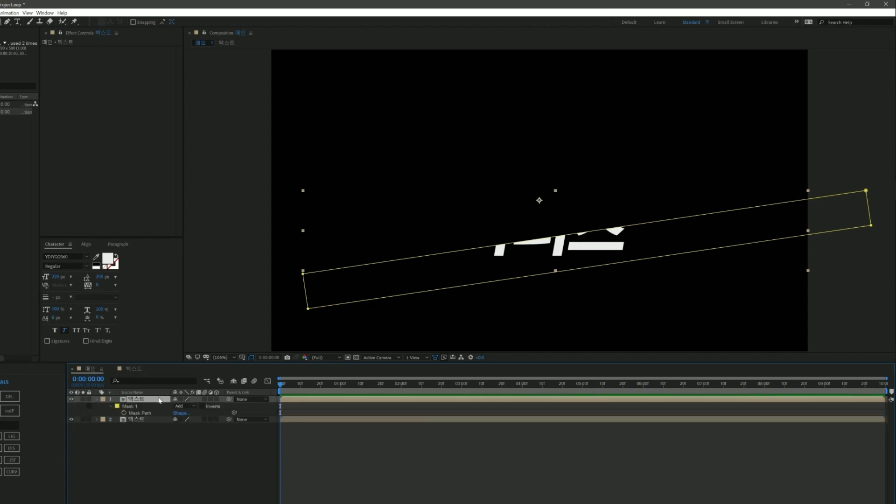
pyautogui.click(133, 409)
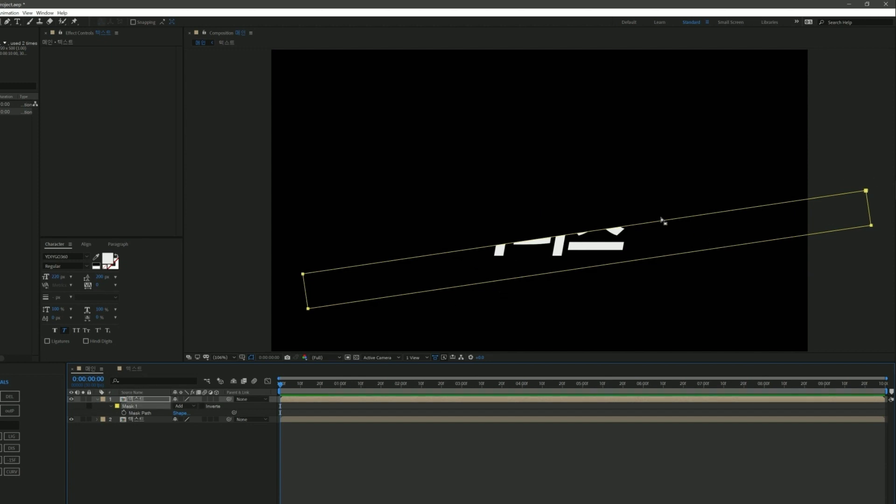
pyautogui.click(590, 258)
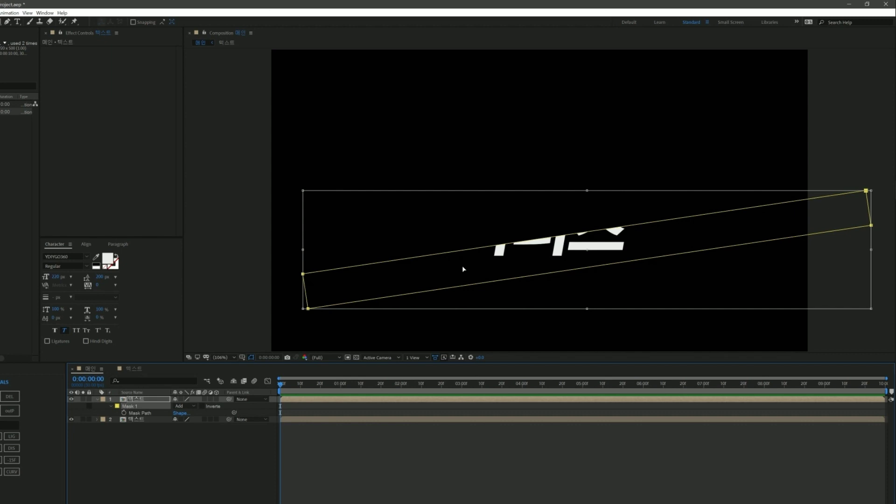
# Move the copy's mask band up above the first slice and lower its edge to close the gap
pyautogui.moveTo(464, 269); pyautogui.dragTo(472, 229)
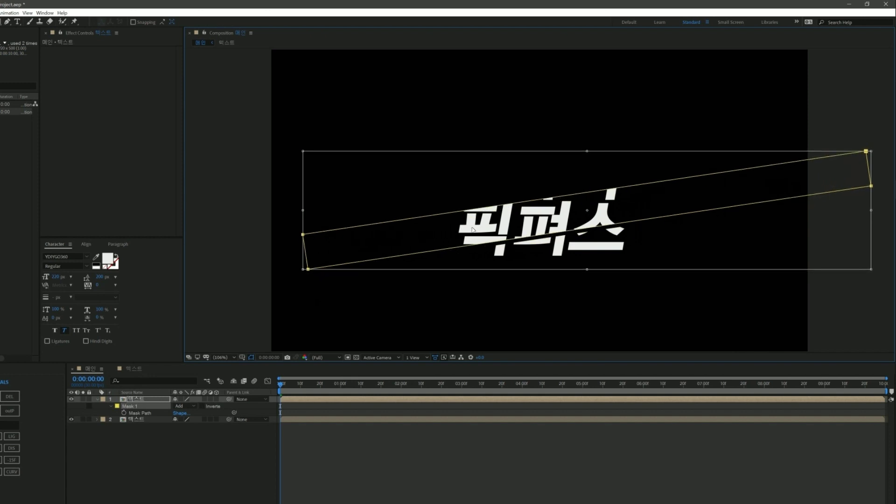
pyautogui.moveTo(473, 229); pyautogui.dragTo(474, 232)
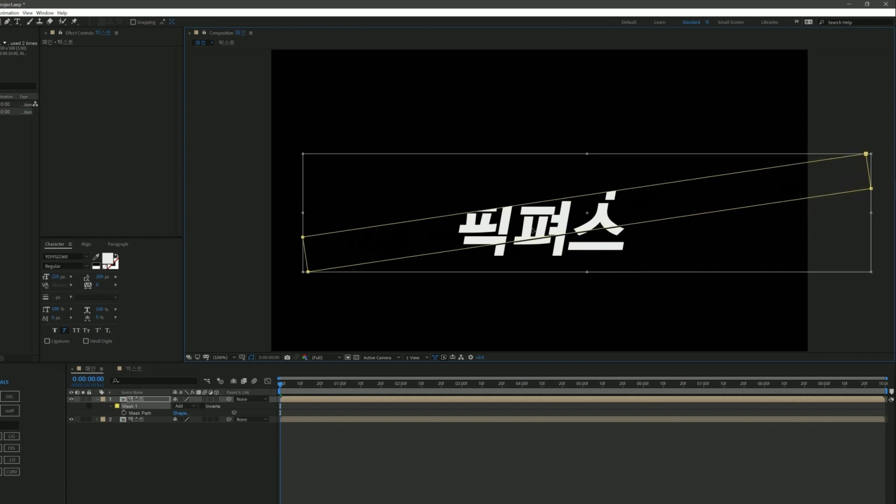
pyautogui.scroll(3, 533, 230)
pyautogui.scroll(2, 539, 241)
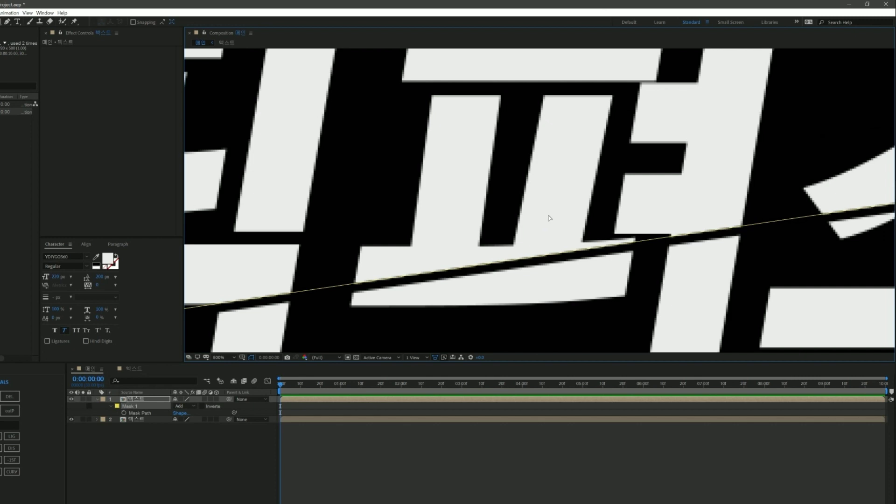
pyautogui.moveTo(549, 218); pyautogui.dragTo(547, 225)
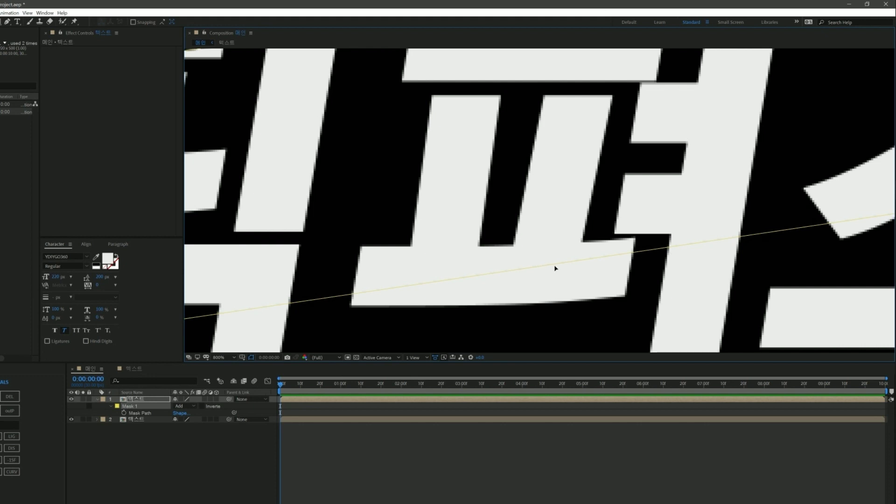
pyautogui.scroll(-1, 492, 271)
pyautogui.scroll(-2, 497, 272)
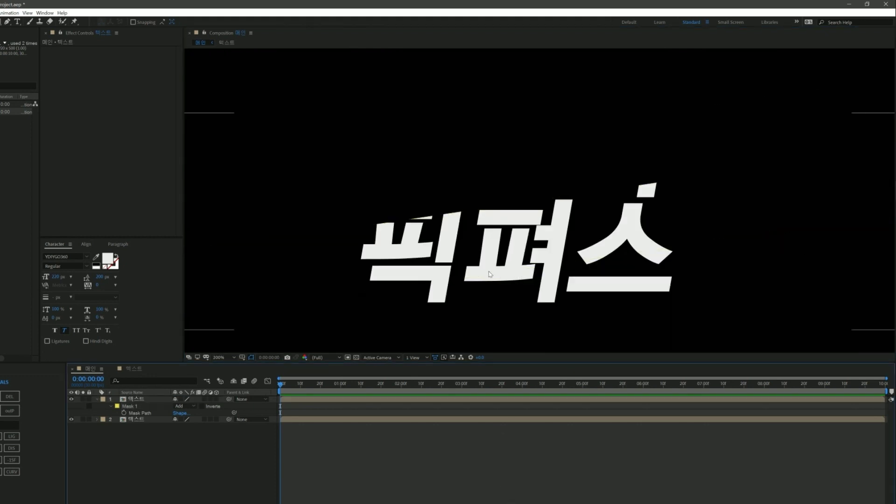
pyautogui.click(166, 401)
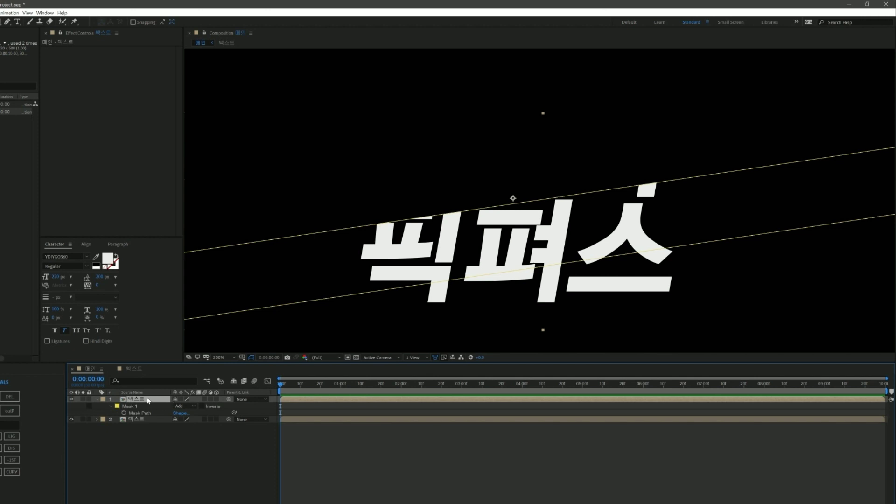
# Duplicate the top text layer again and free-transform the new copy's Mask 1
pyautogui.hotkey('ctrl', 'd')
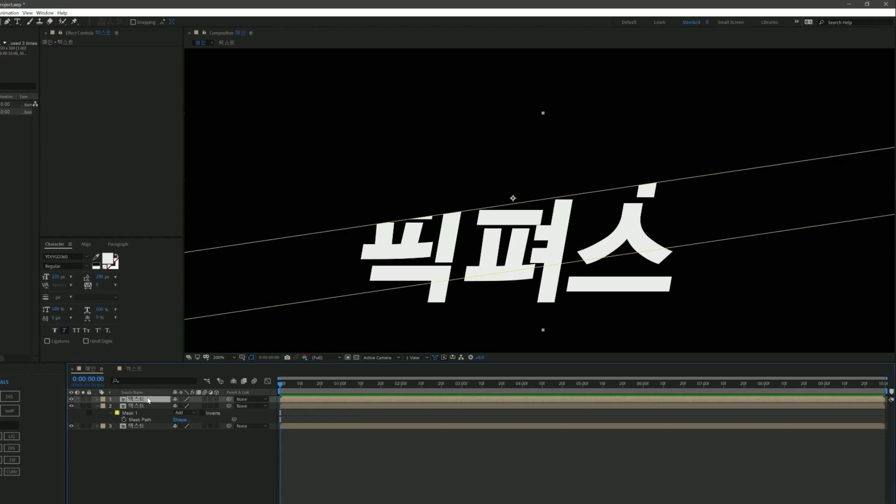
pyautogui.press('m')
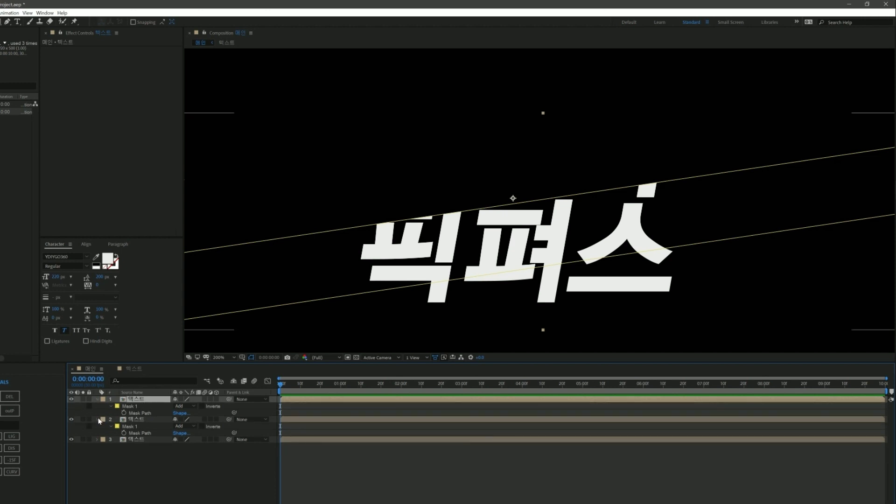
pyautogui.click(133, 407)
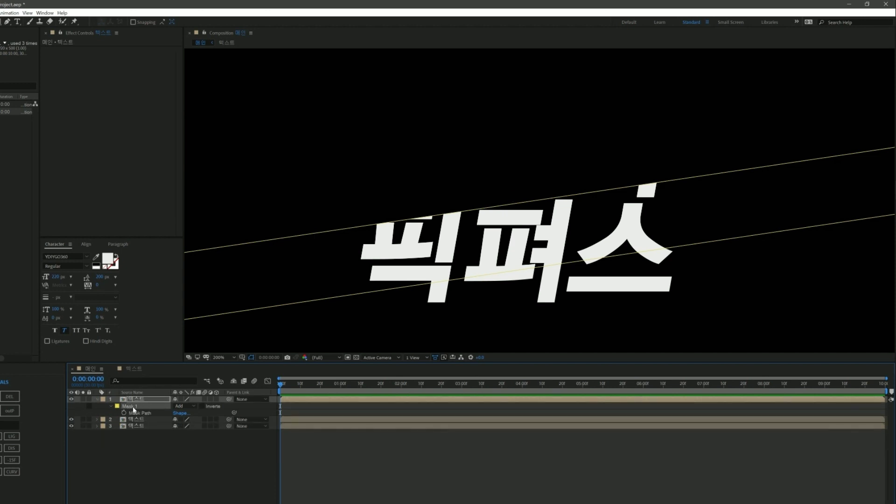
pyautogui.scroll(-1, 504, 282)
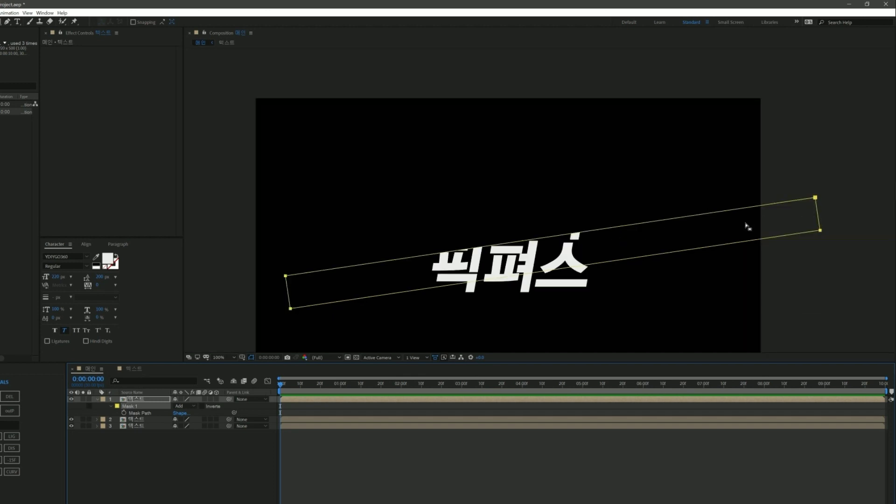
pyautogui.hotkey('ctrl', 't')
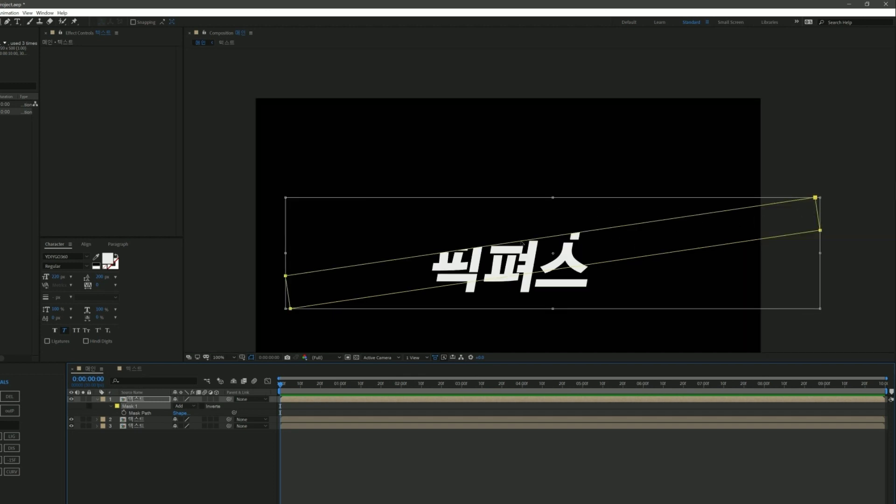
pyautogui.scroll(1, 419, 261)
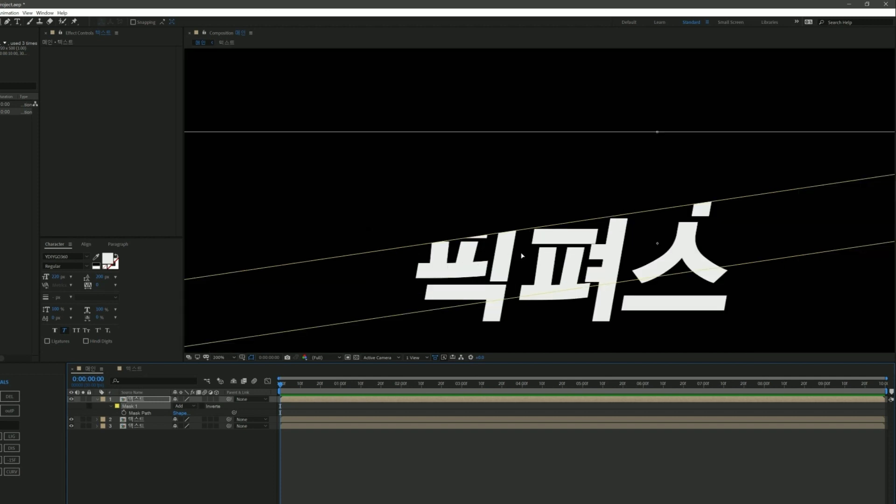
# Raise the new copy's mask band over the title's upper line and reselect the top layer
pyautogui.moveTo(522, 256); pyautogui.dragTo(532, 191)
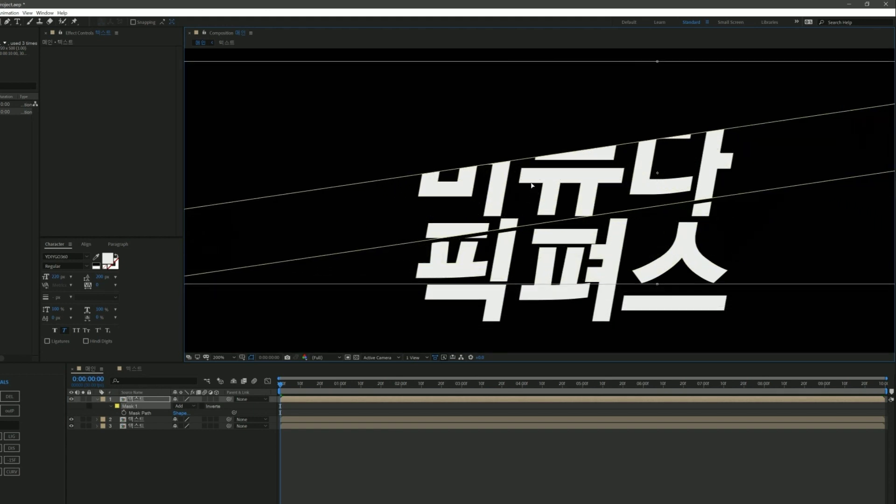
pyautogui.moveTo(531, 191); pyautogui.dragTo(532, 189)
pyautogui.scroll(2, 525, 233)
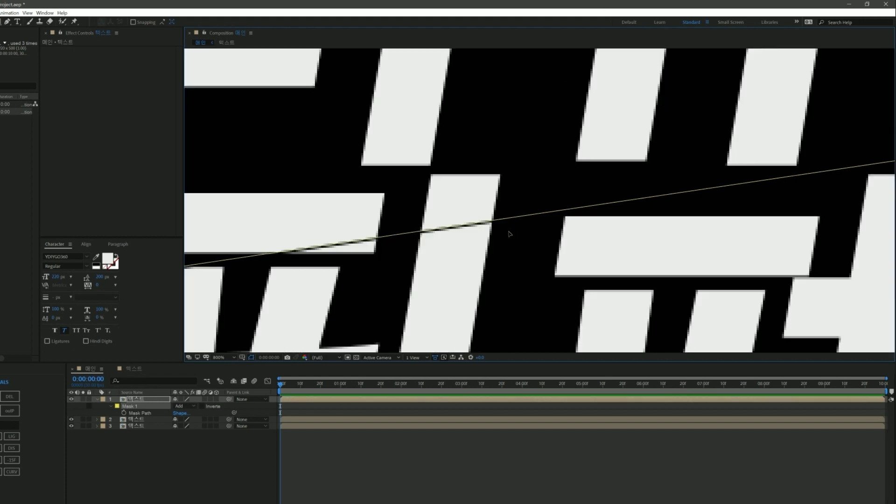
pyautogui.scroll(1, 502, 233)
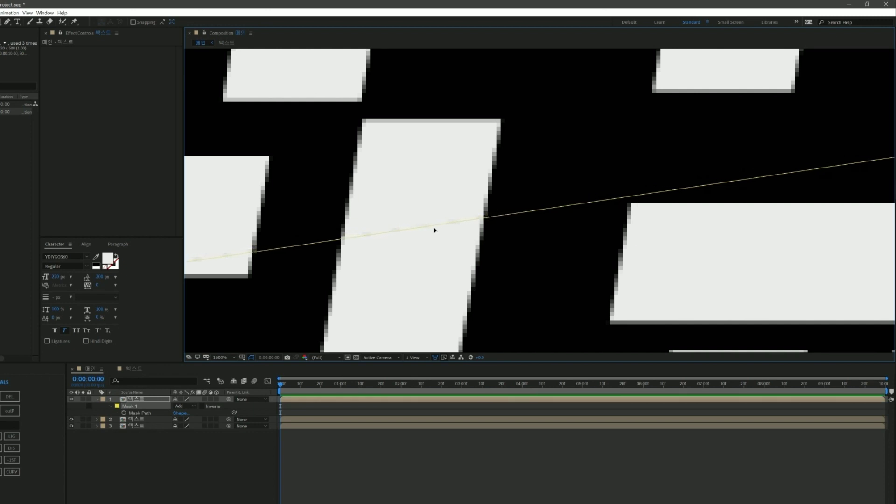
pyautogui.scroll(-2, 466, 229)
pyautogui.scroll(-1, 464, 232)
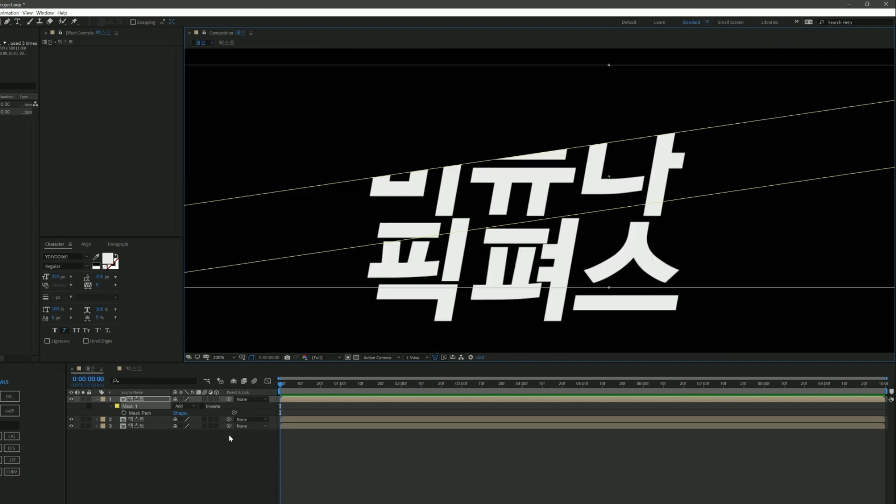
pyautogui.click(166, 401)
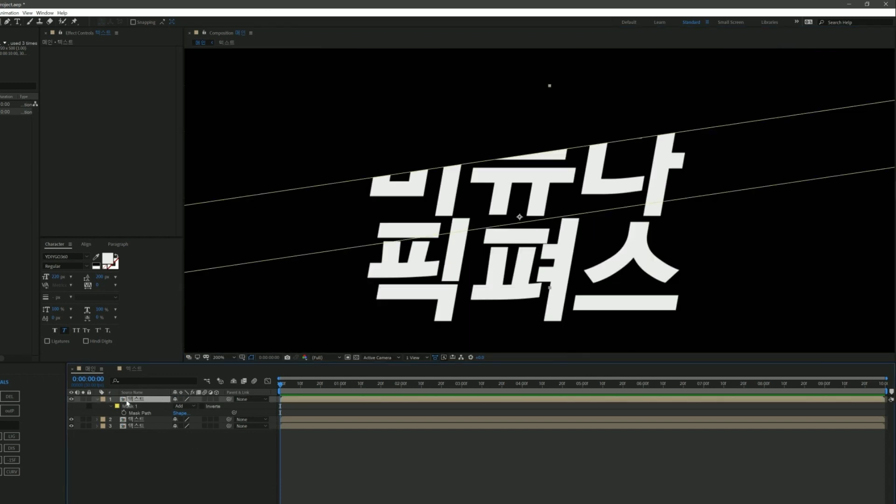
# Make a fourth copy of the text layer and free-transform its Mask 1
pyautogui.hotkey('ctrl', 'd')
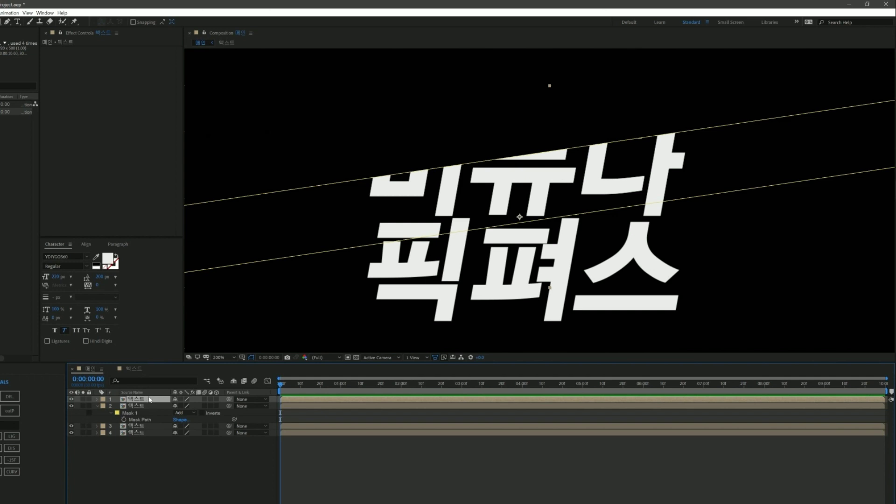
pyautogui.press('m')
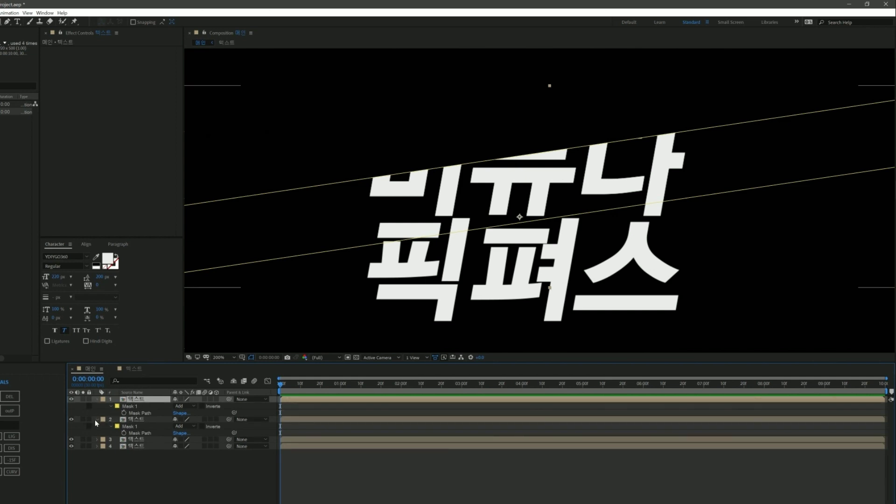
pyautogui.click(96, 419)
pyautogui.click(132, 407)
pyautogui.scroll(-3, 428, 263)
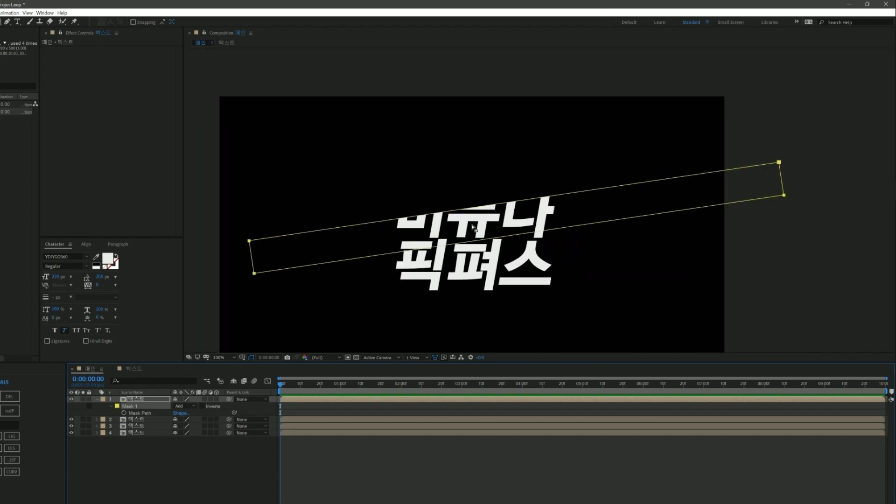
pyautogui.scroll(3, 490, 217)
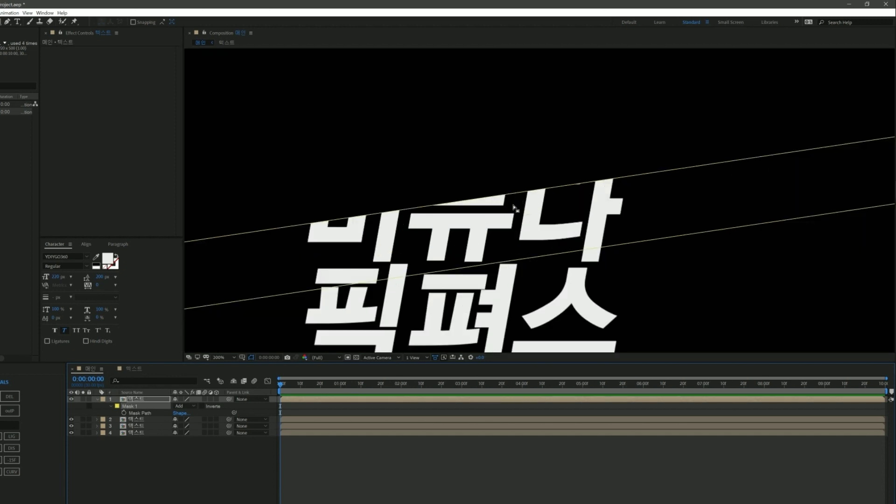
pyautogui.scroll(-2, 513, 207)
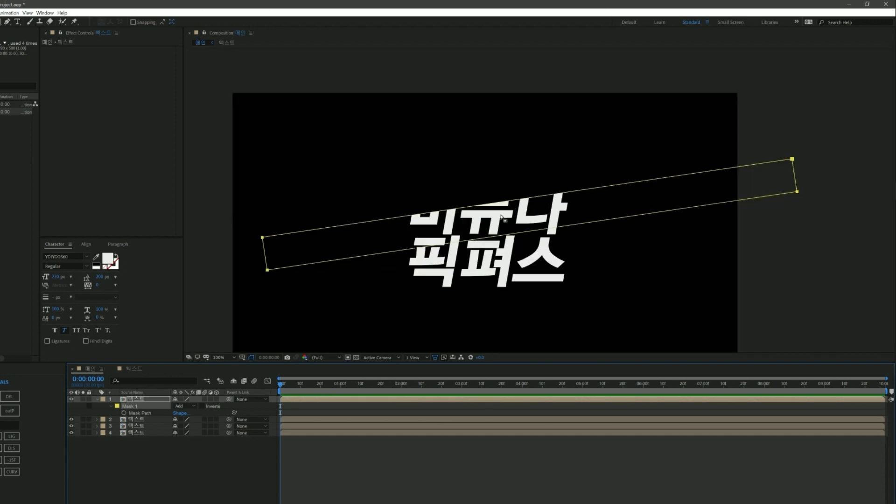
pyautogui.doubleClick(308, 248)
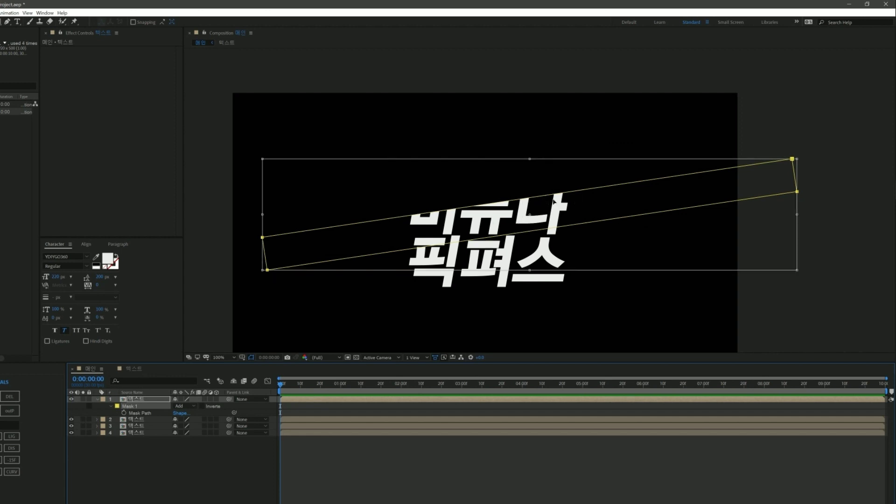
# Drag the fourth copy's mask up over the full 버뮤다 line, checking the cut edge zoomed in
pyautogui.scroll(2, 549, 209)
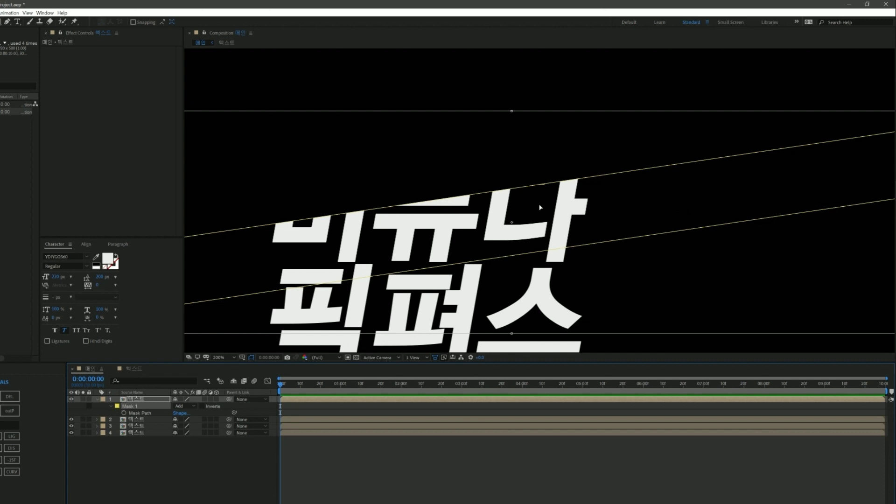
pyautogui.moveTo(540, 207); pyautogui.dragTo(542, 149)
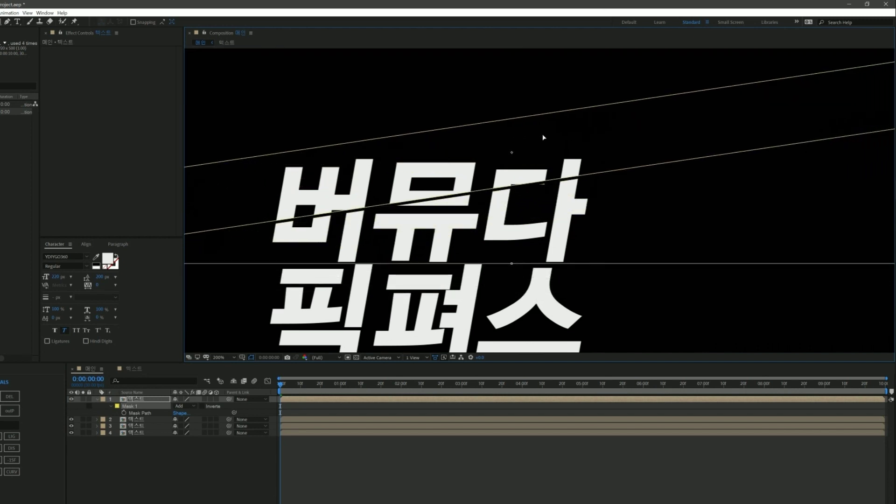
pyautogui.moveTo(542, 149); pyautogui.dragTo(545, 140)
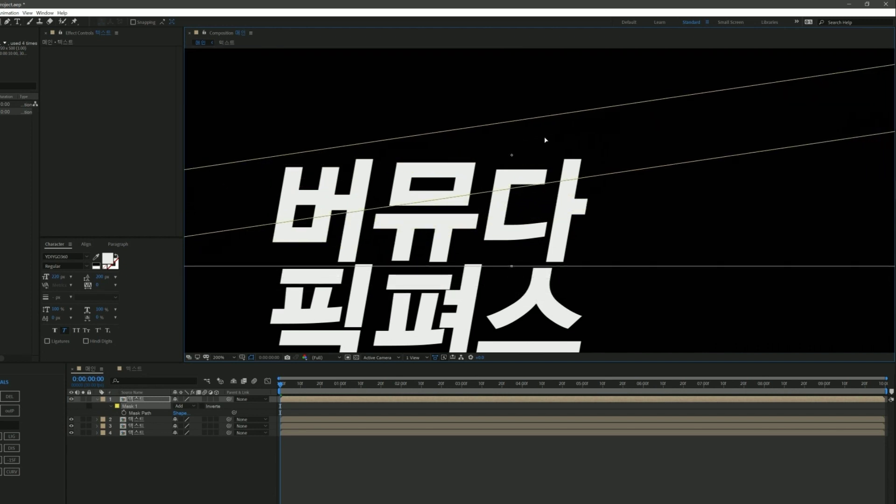
pyautogui.scroll(3, 352, 208)
pyautogui.scroll(1, 406, 216)
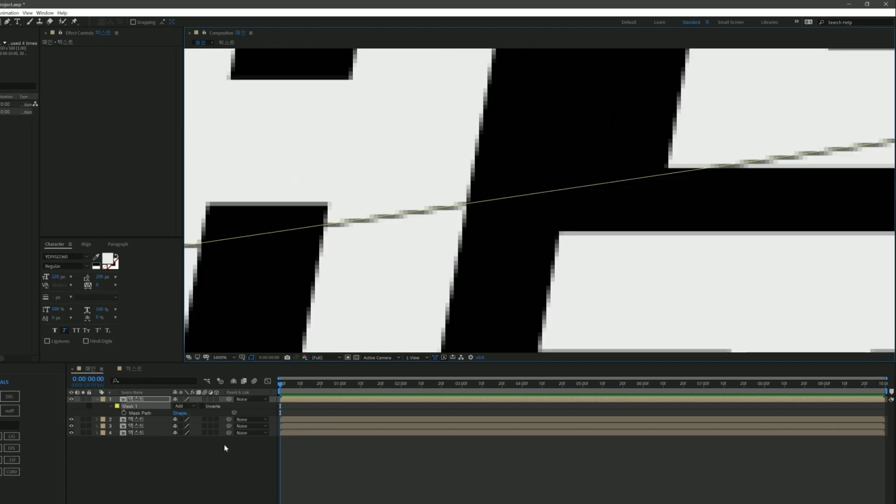
pyautogui.click(133, 406)
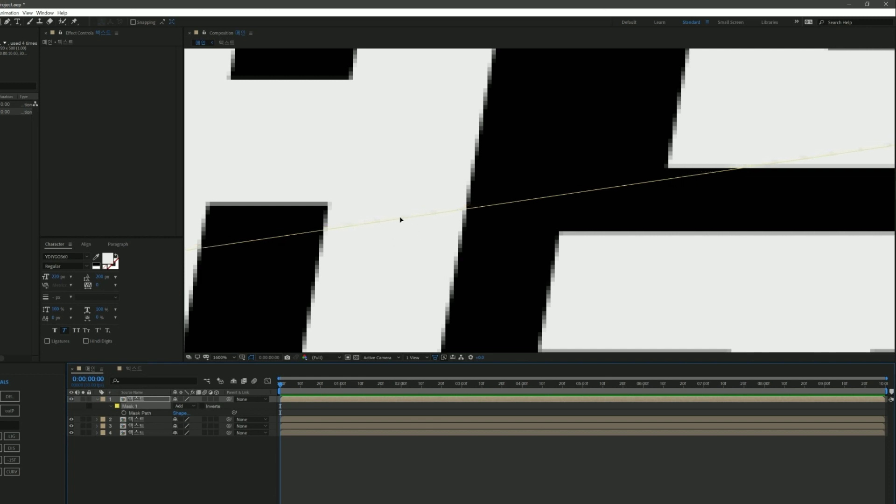
pyautogui.scroll(-2, 411, 218)
pyautogui.scroll(-1, 411, 218)
pyautogui.scroll(-1, 412, 218)
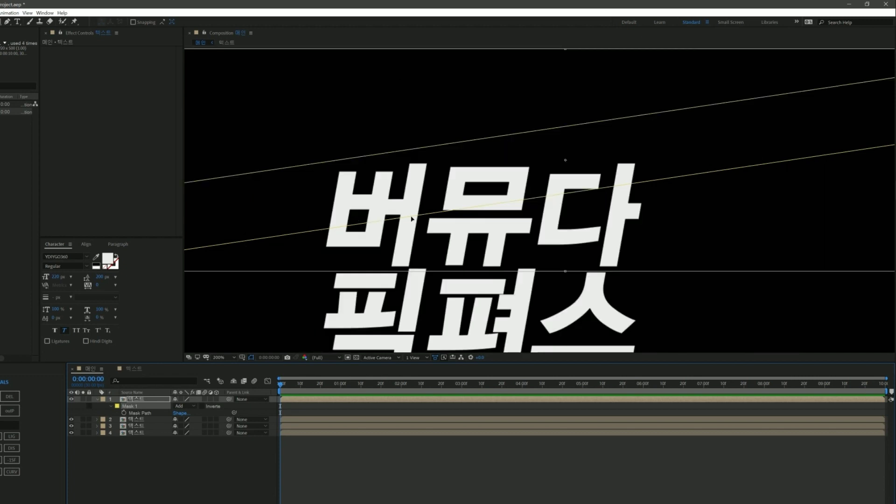
pyautogui.scroll(-2, 498, 237)
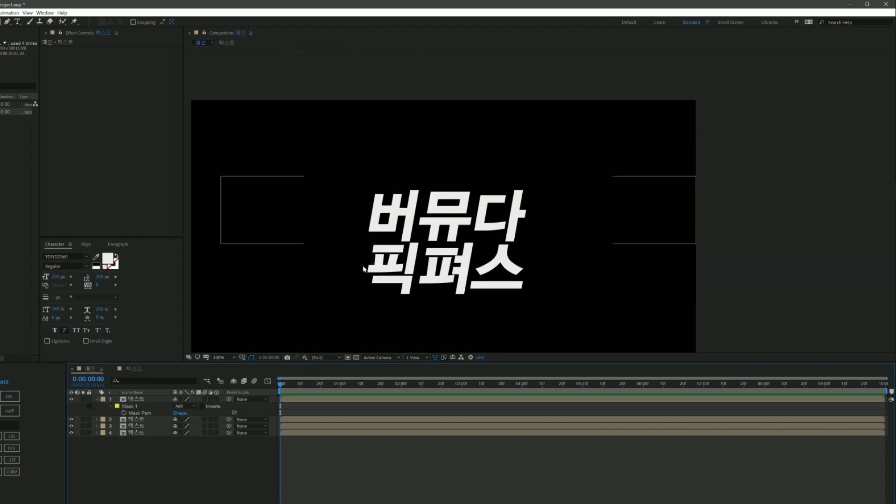
# Hide the top layer's mask properties and make all four text layers 3D
pyautogui.click(97, 400)
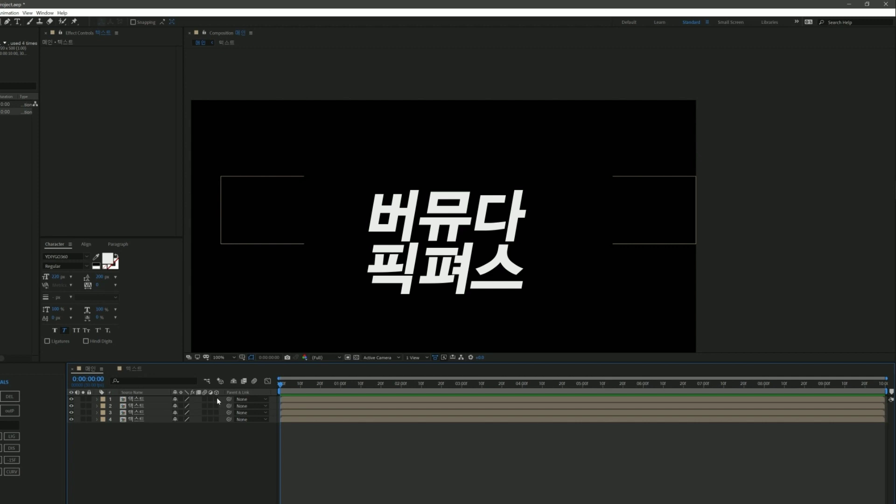
pyautogui.moveTo(216, 399); pyautogui.dragTo(217, 419)
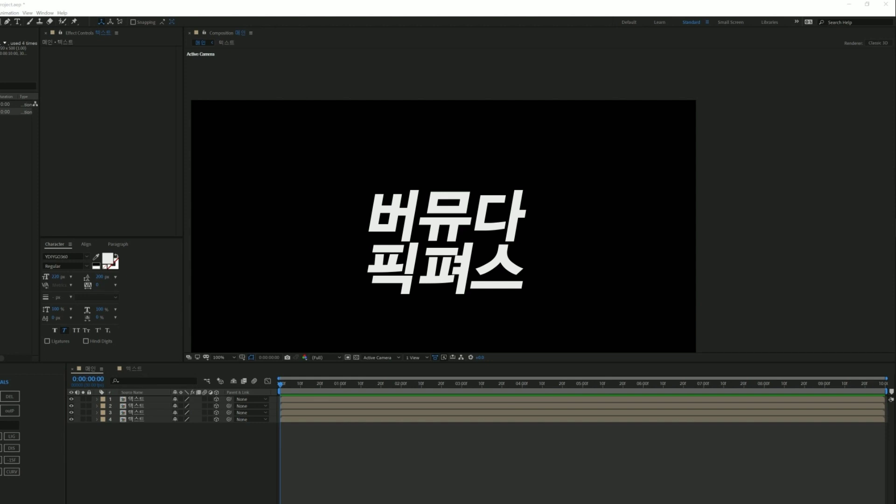
pyautogui.hotkey('alt', 'Tab')
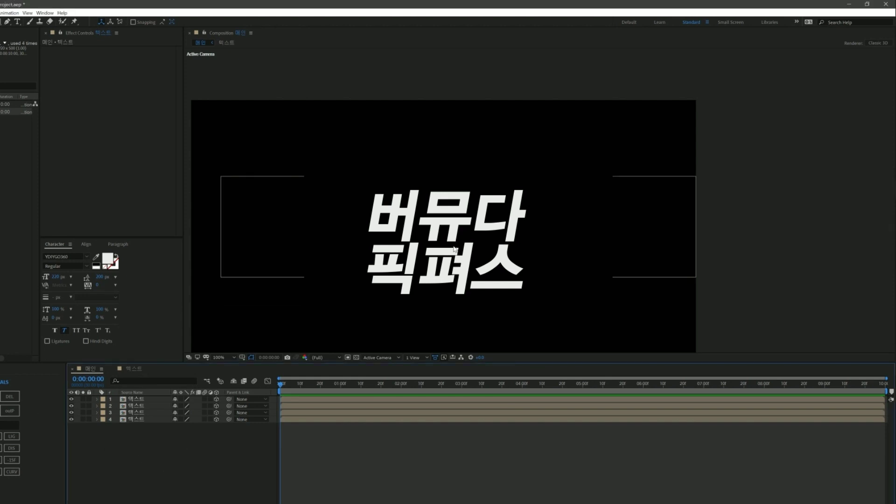
# Label text layers 1 and 3 red and move layer 3 up beneath layer 1
pyautogui.click(143, 414)
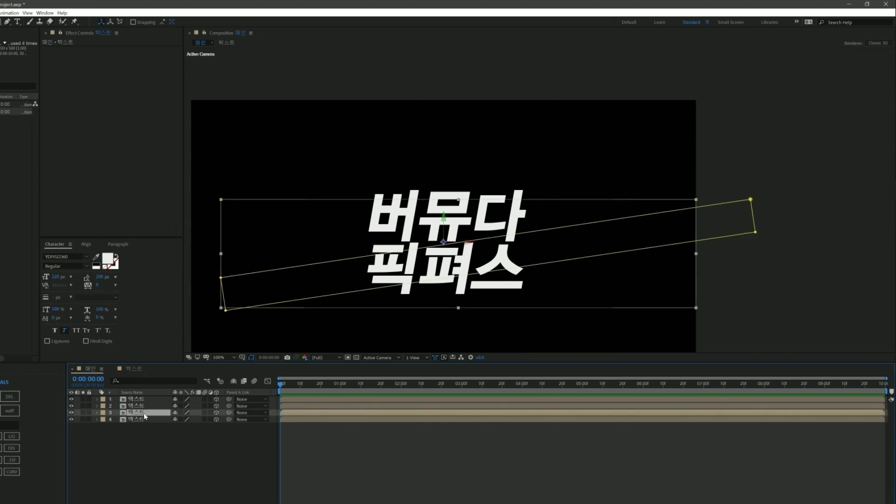
pyautogui.keyDown('ctrl'); pyautogui.click(150, 400); pyautogui.keyUp('ctrl')
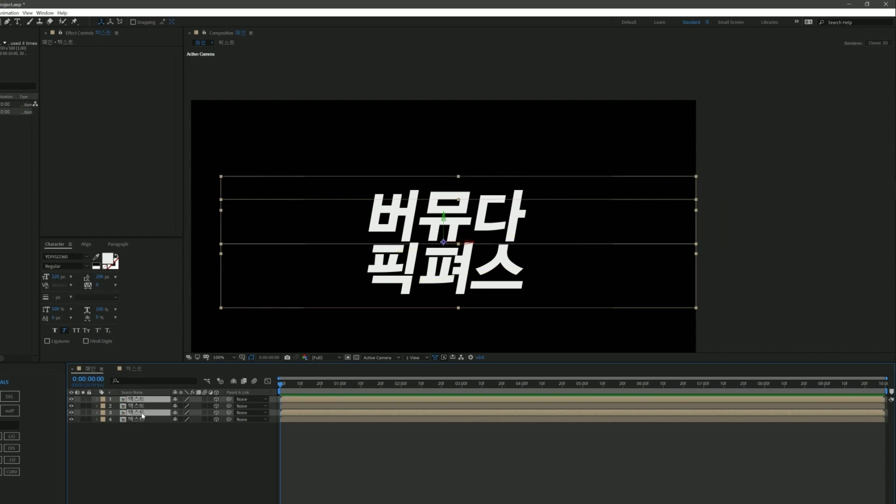
pyautogui.click(104, 415)
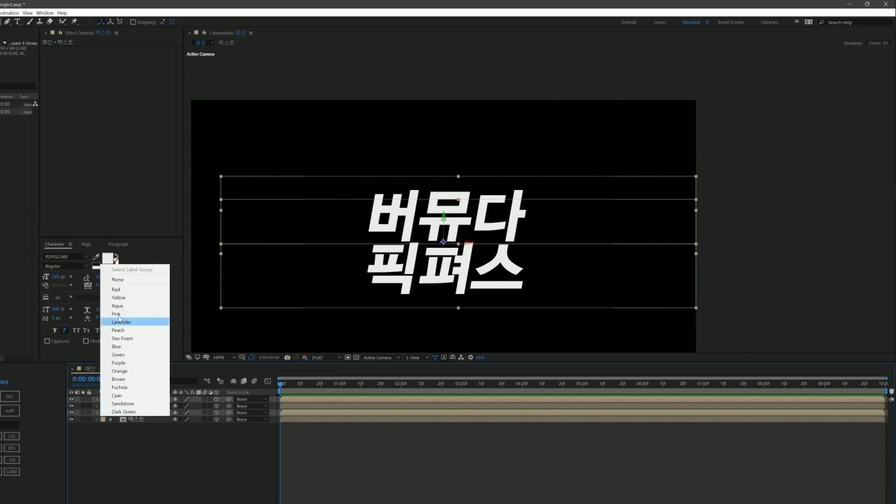
pyautogui.click(119, 293)
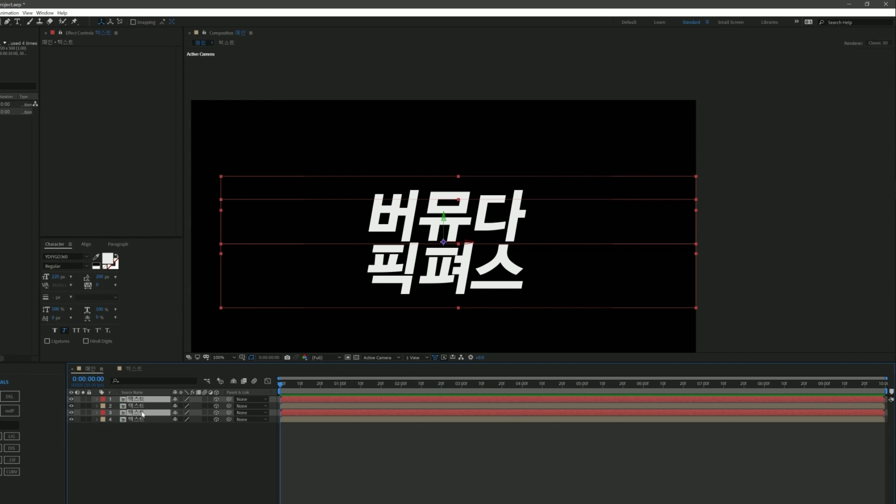
pyautogui.click(144, 435)
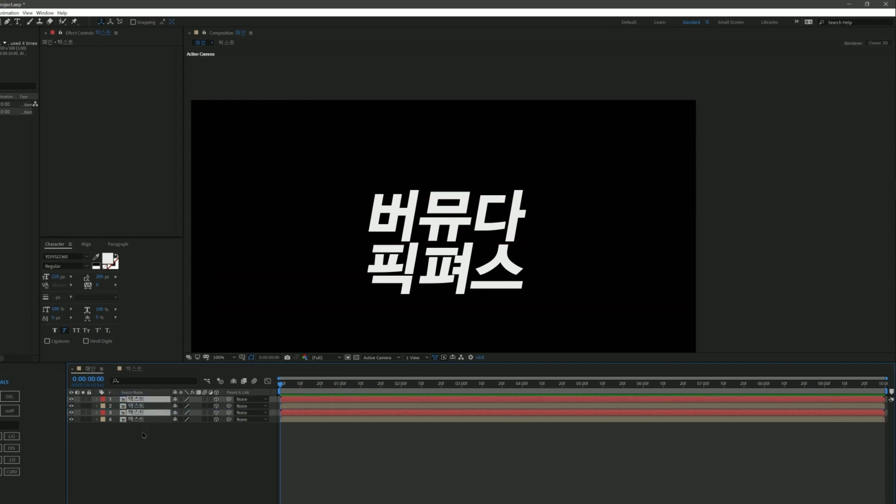
pyautogui.moveTo(143, 413)
pyautogui.mouseDown()
pyautogui.moveTo(142, 399)
pyautogui.moveTo(150, 406)
pyautogui.mouseUp()
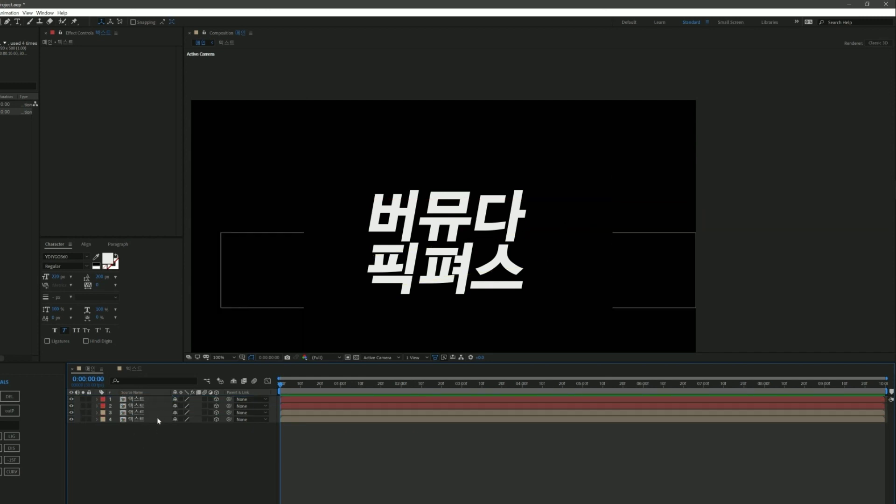
# Apply a Drop Shadow to the top text layer with 65% opacity
pyautogui.click(143, 400)
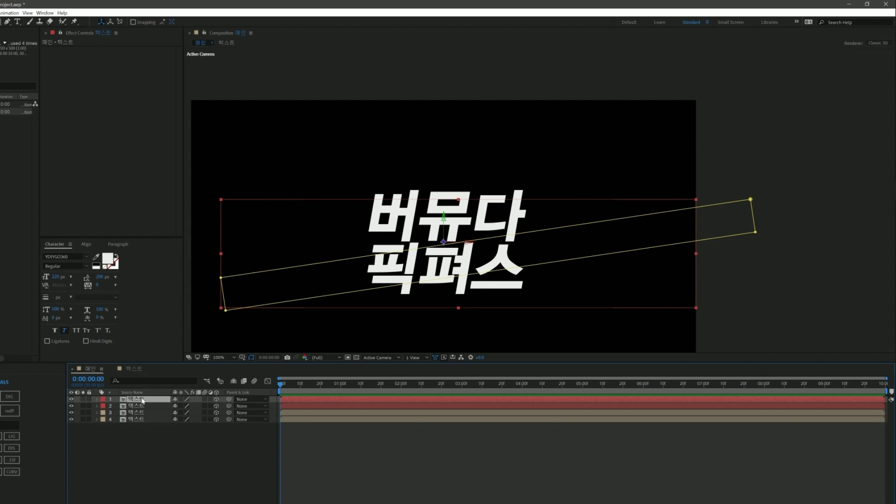
pyautogui.hotkey('ctrl', 'space')
pyautogui.write('drop')
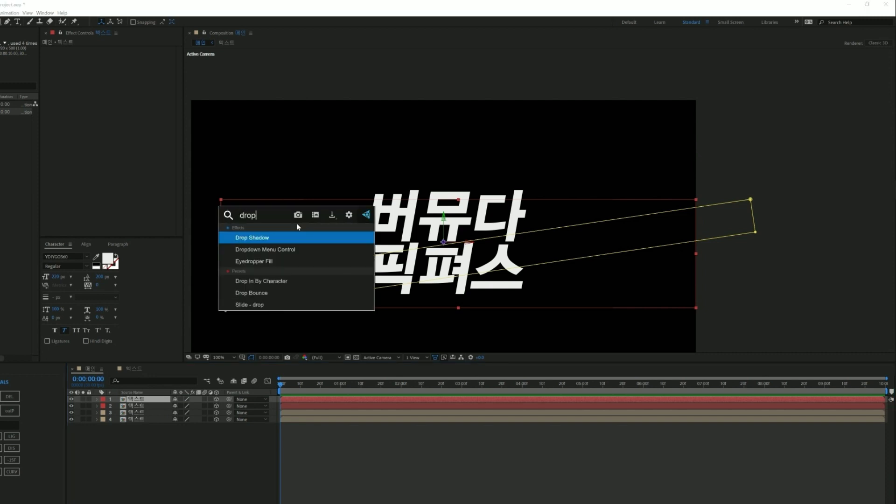
pyautogui.press('Return')
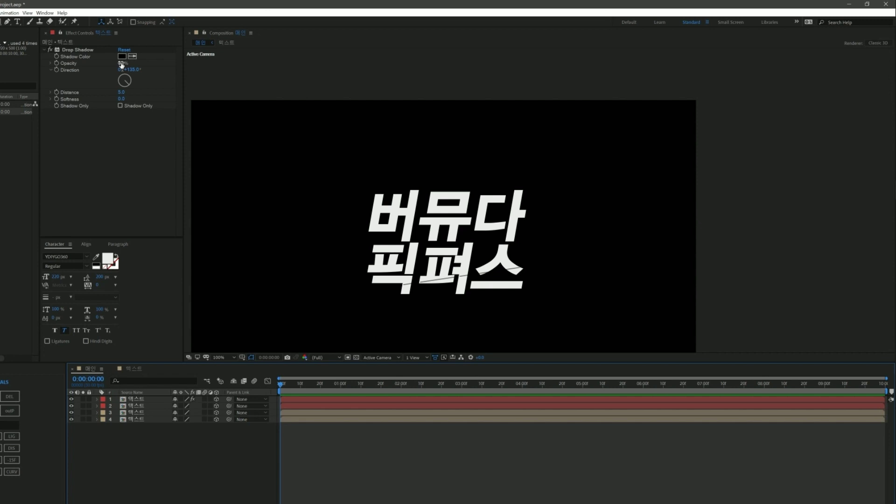
pyautogui.click(121, 64)
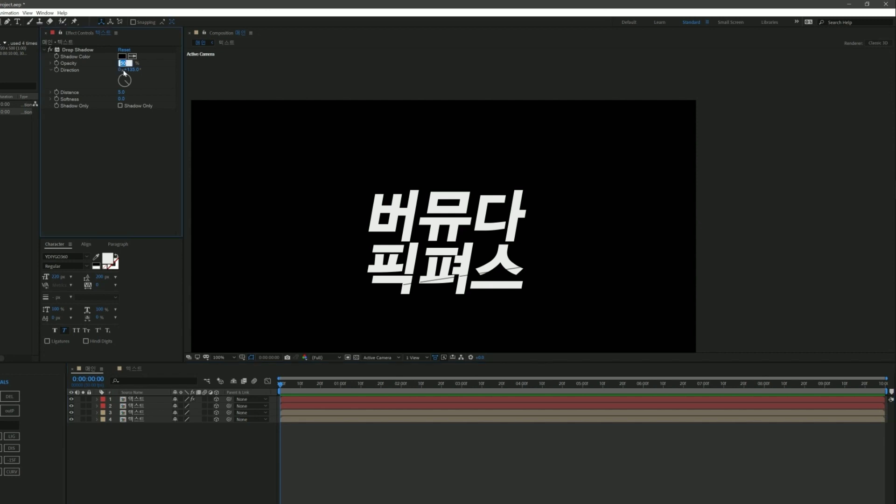
pyautogui.write('65')
pyautogui.press('Return')
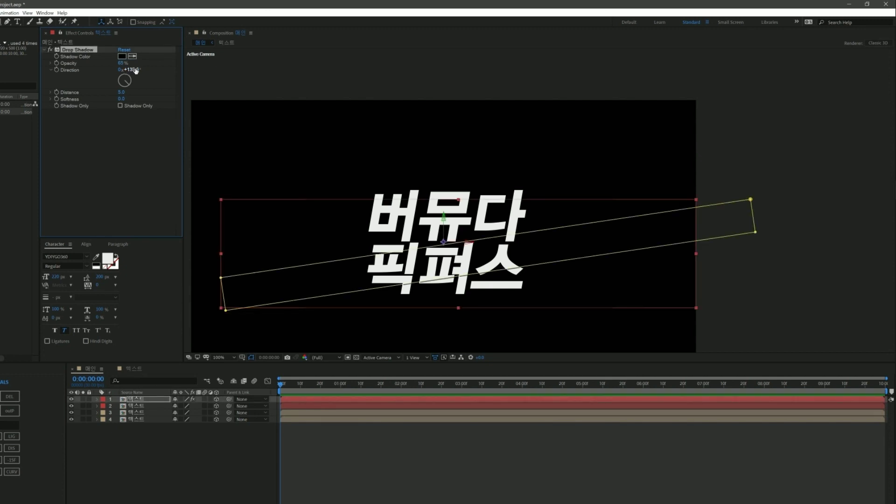
# Set the shadow direction to 160° and its distance to 15
pyautogui.click(136, 71)
pyautogui.write('160')
pyautogui.press('Return')
pyautogui.click(121, 92)
pyautogui.write('15')
pyautogui.press('Return')
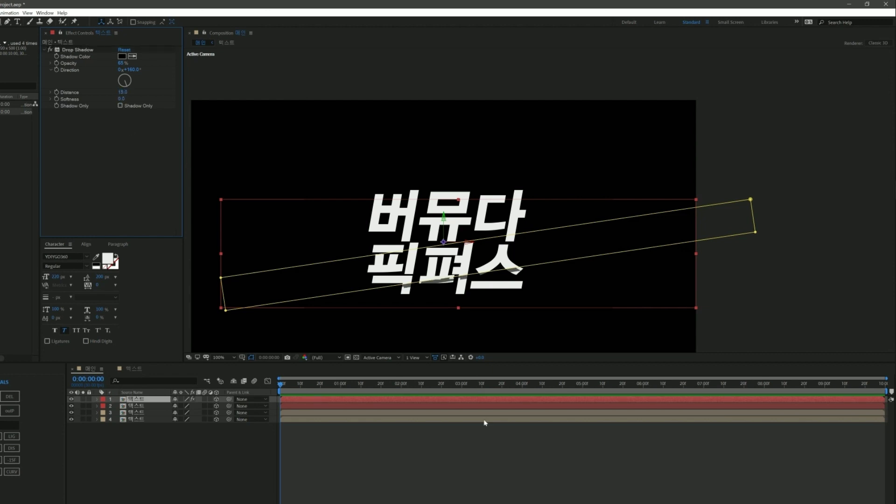
# Set the shadow softness to 40 and select the Drop Shadow effect
pyautogui.click(486, 422)
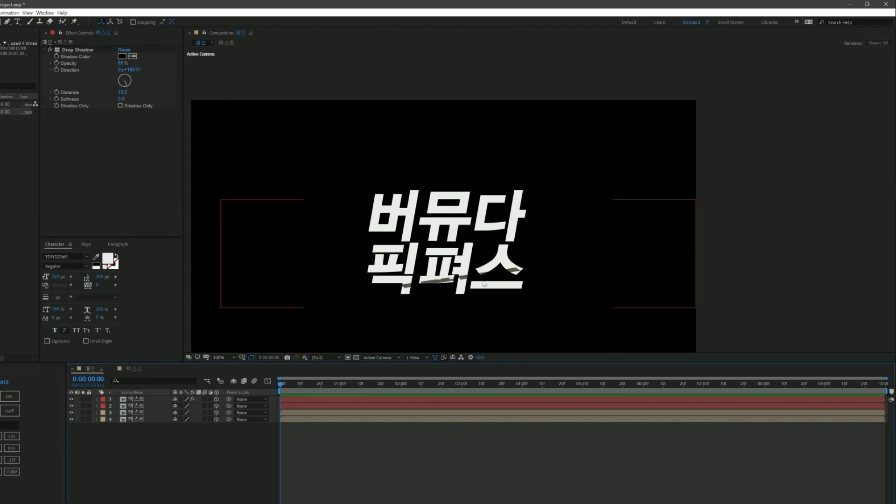
pyautogui.click(122, 99)
pyautogui.write('4')
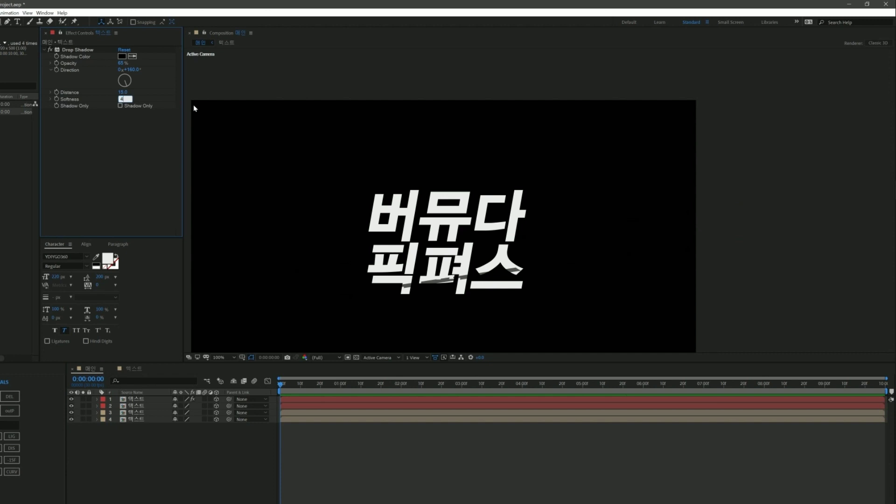
pyautogui.write('0')
pyautogui.press('Return')
pyautogui.click(445, 405)
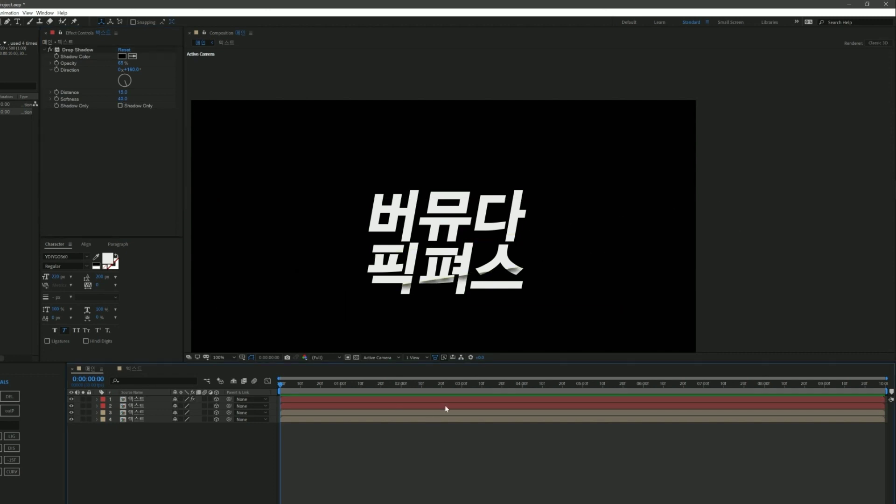
pyautogui.scroll(2, 482, 287)
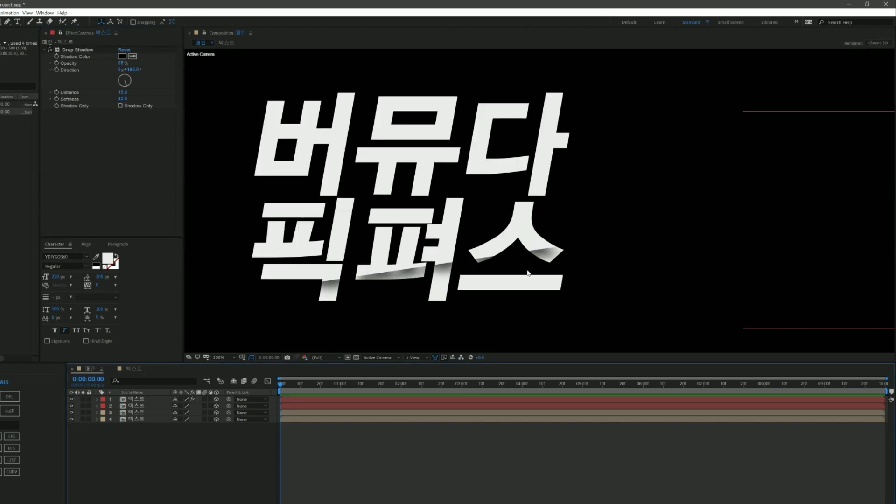
pyautogui.click(75, 50)
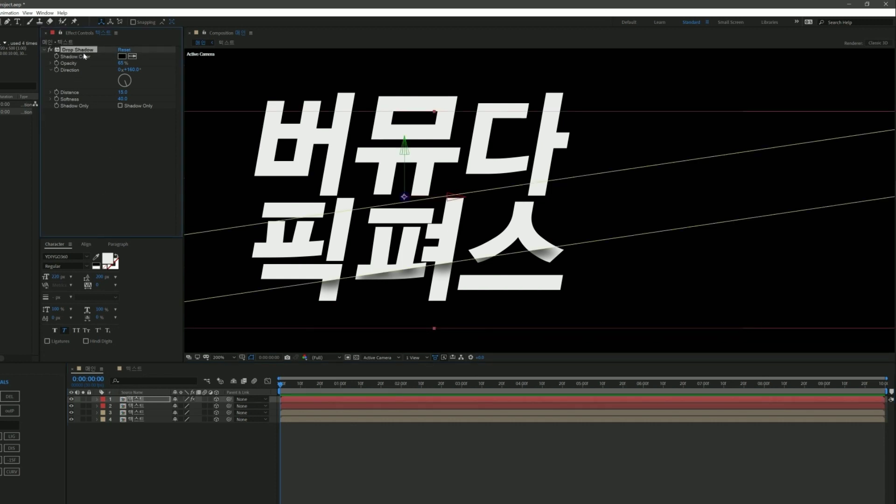
# Duplicate the Drop Shadow and give the copy 40% opacity, distance 30 and softness 160
pyautogui.hotkey('ctrl', 'd')
pyautogui.write('4')
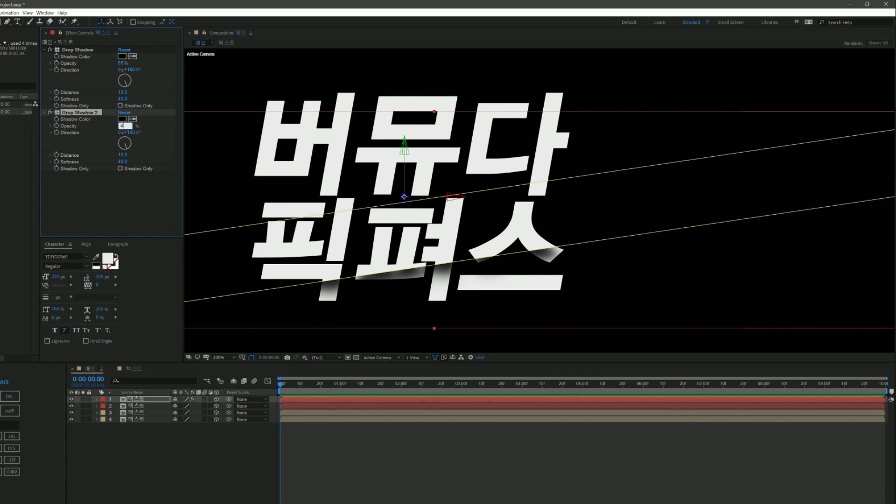
pyautogui.moveTo(121, 126); pyautogui.dragTo(123, 124)
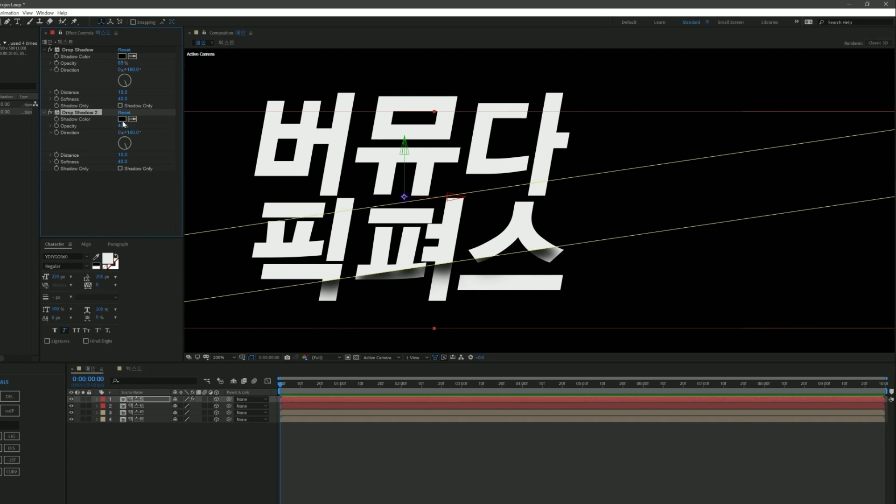
pyautogui.click(123, 155)
pyautogui.write('30')
pyautogui.press('Return')
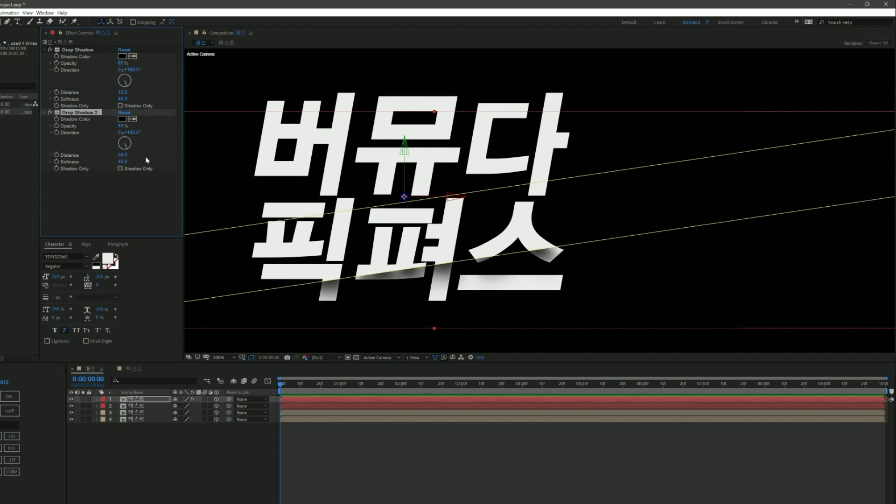
pyautogui.click(122, 161)
pyautogui.write('160')
pyautogui.press('Return')
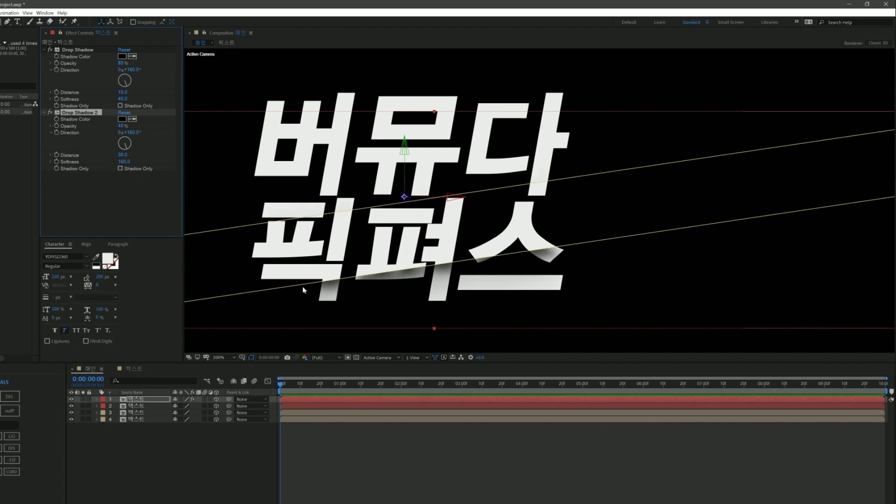
pyautogui.click(475, 495)
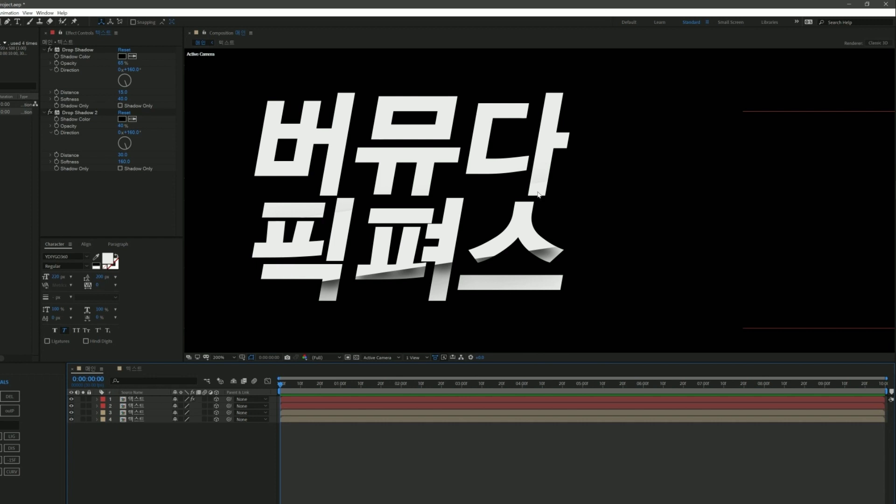
# Duplicate Drop Shadow 2 into Drop Shadow 3 and move it to the top of the stack
pyautogui.click(63, 114)
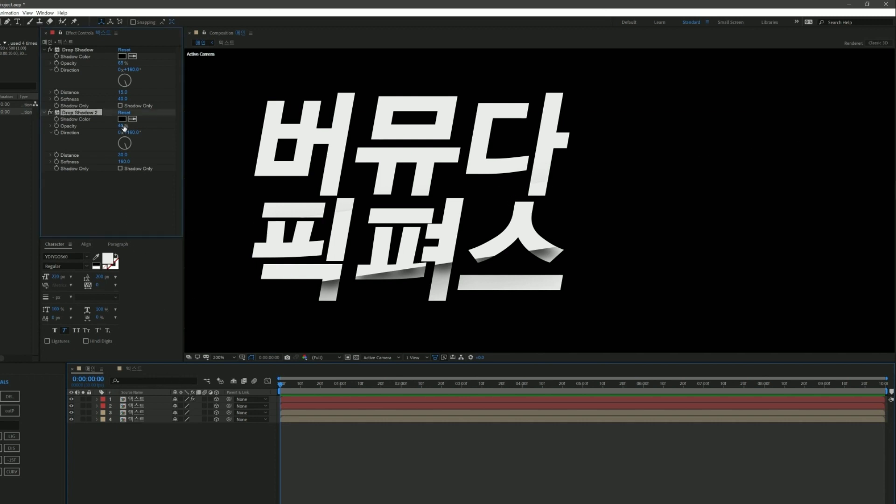
pyautogui.hotkey('ctrl', 'd')
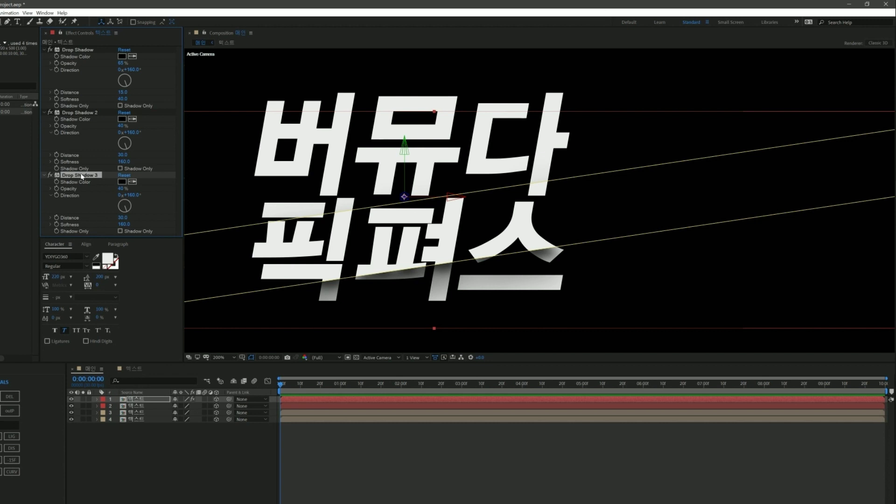
pyautogui.moveTo(81, 177); pyautogui.dragTo(91, 55)
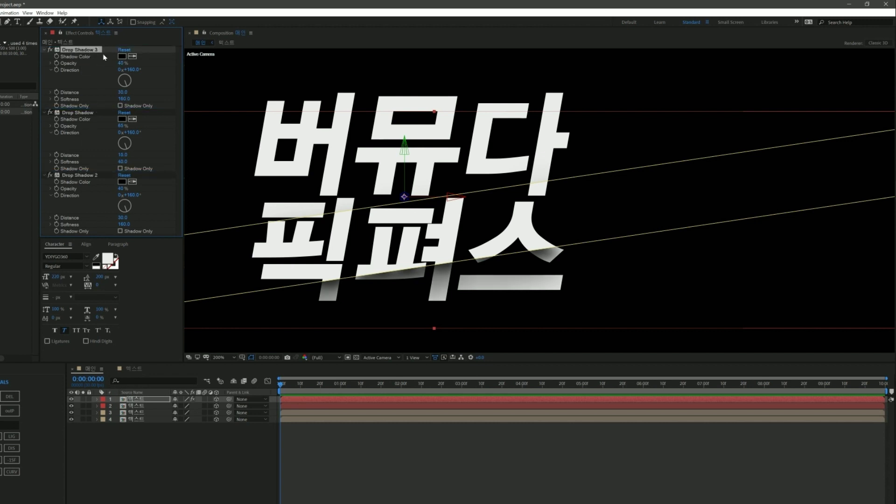
pyautogui.click(45, 112)
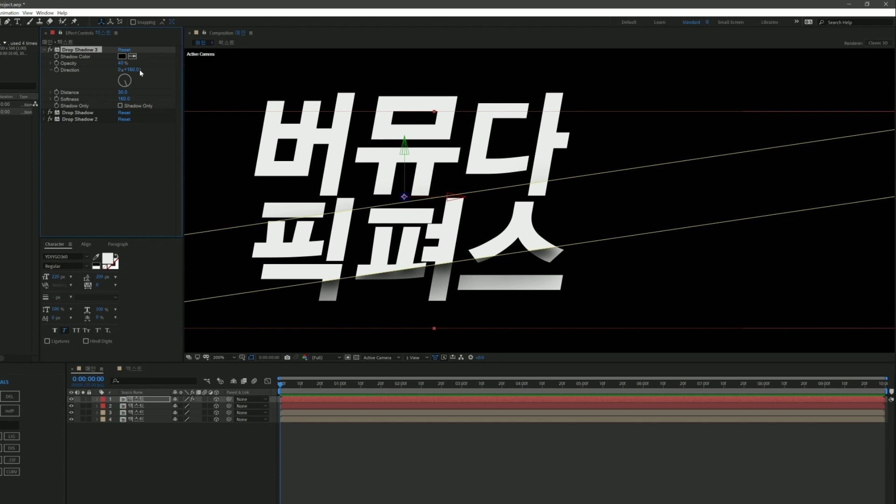
# Set Drop Shadow 3 to -40° direction, distance 20 and softness 70
pyautogui.click(115, 78)
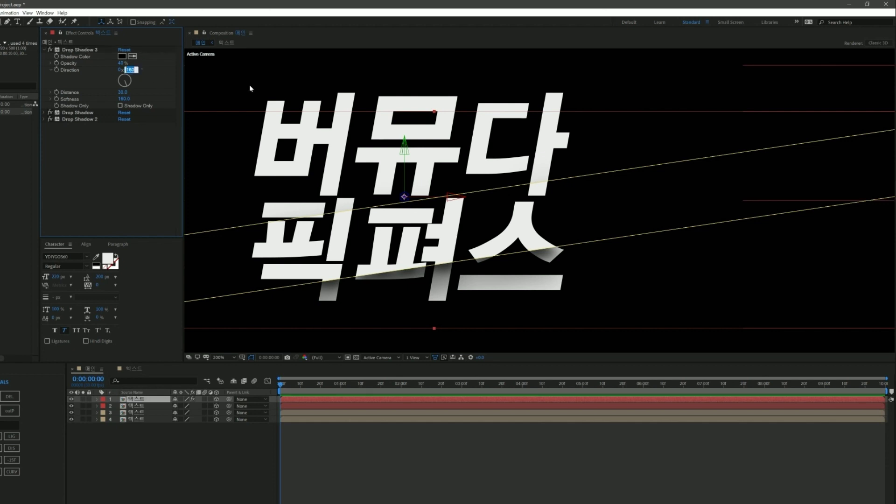
pyautogui.write('-40')
pyautogui.press('Return')
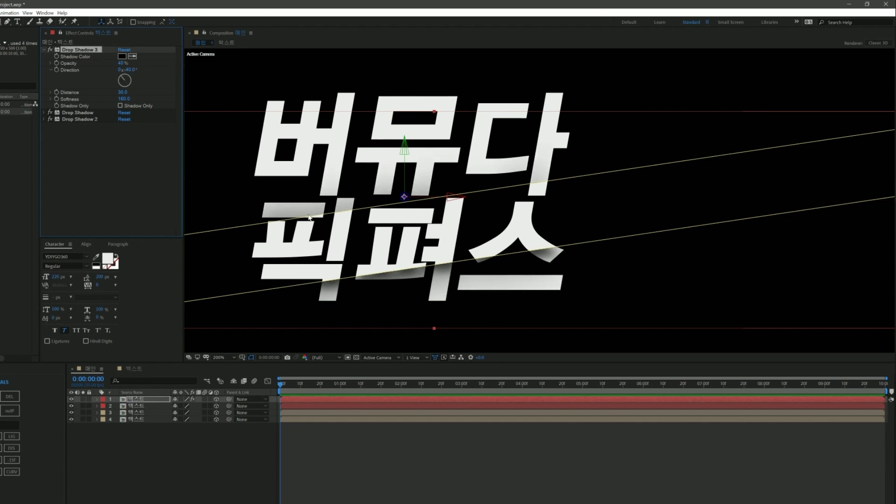
pyautogui.click(124, 92)
pyautogui.write('20')
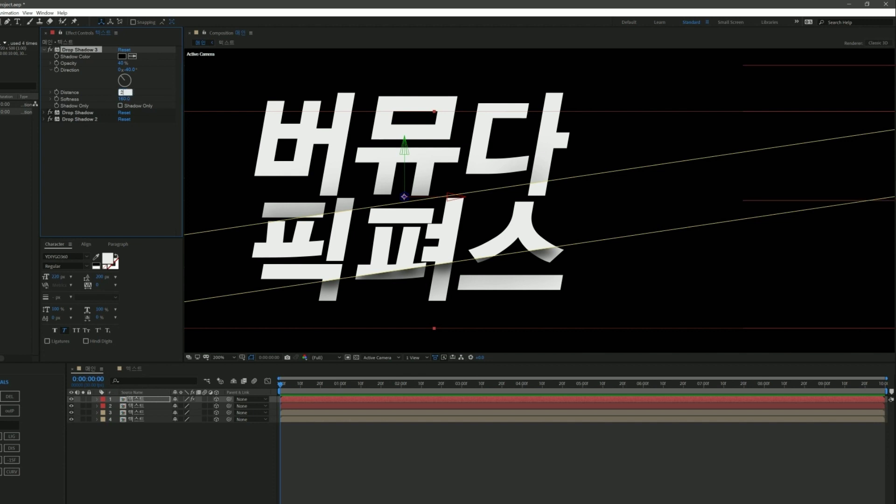
pyautogui.press('Tab')
pyautogui.write('70')
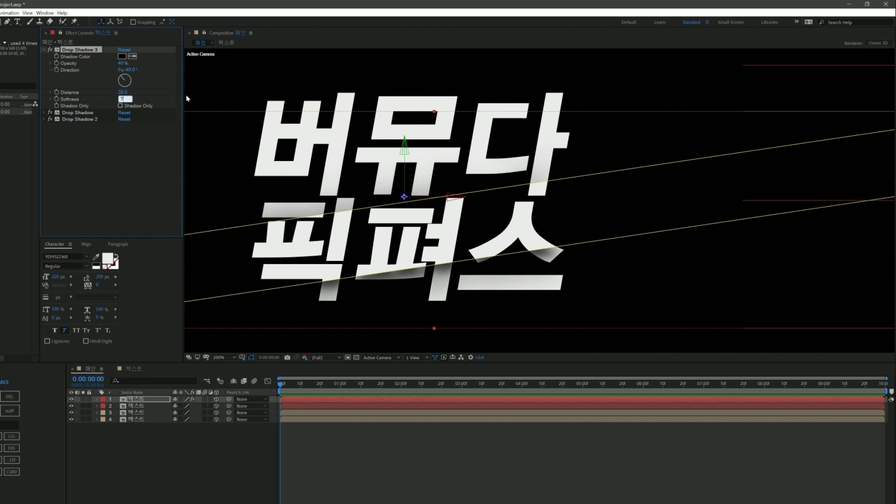
pyautogui.press('Return')
pyautogui.click(187, 98)
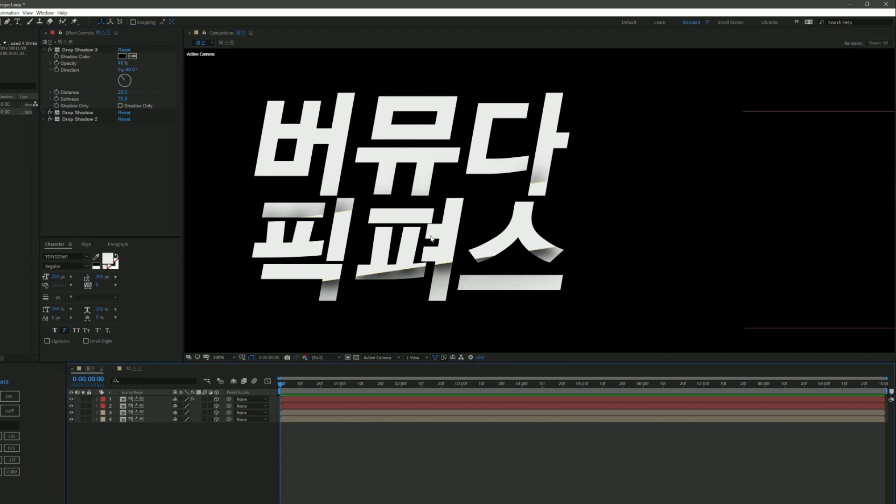
pyautogui.scroll(-1, 485, 247)
pyautogui.scroll(1, 453, 249)
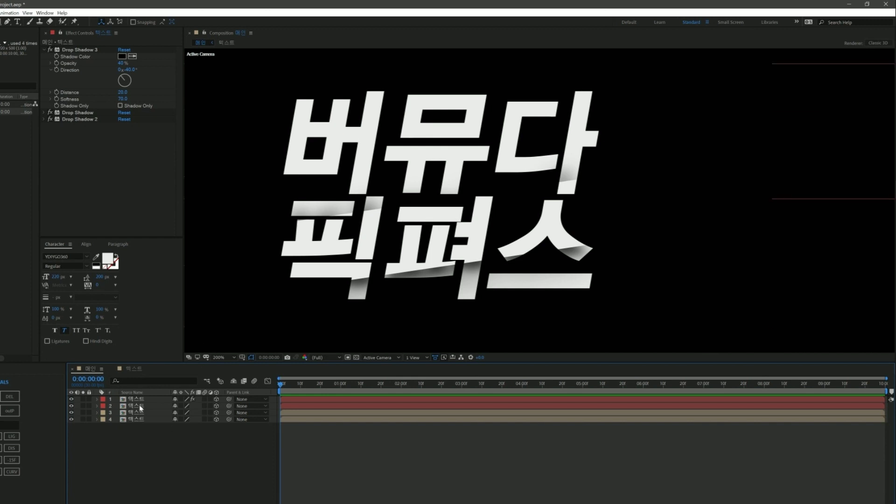
# Paste Drop Shadow and Drop Shadow 2 from the top layer onto text layer 2
pyautogui.click(78, 113)
pyautogui.keyDown('shift'); pyautogui.click(79, 119); pyautogui.keyUp('shift')
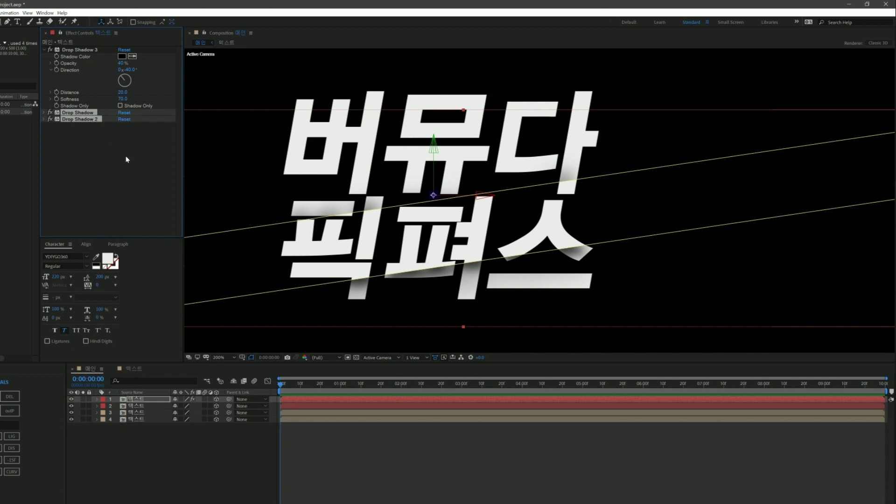
pyautogui.click(144, 407)
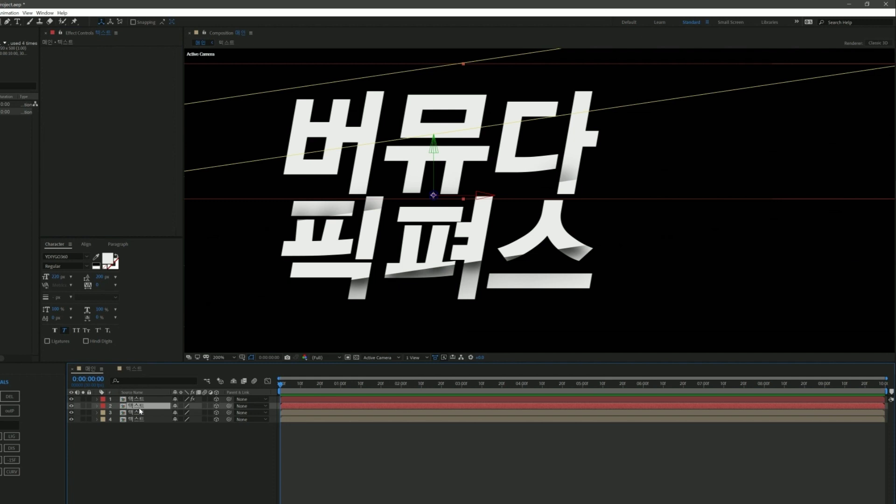
pyautogui.hotkey('ctrl', 'v')
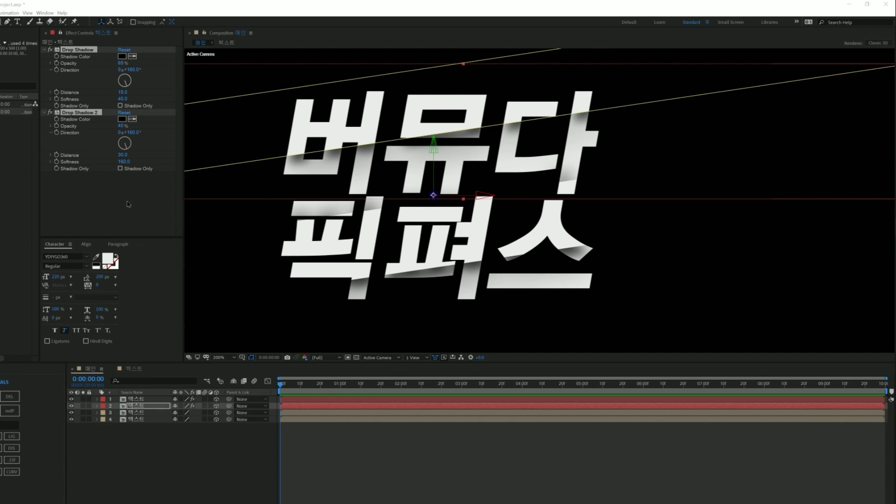
# Set layer 2's first shadow to 75% opacity and 190° direction
pyautogui.click(123, 64)
pyautogui.write('7')
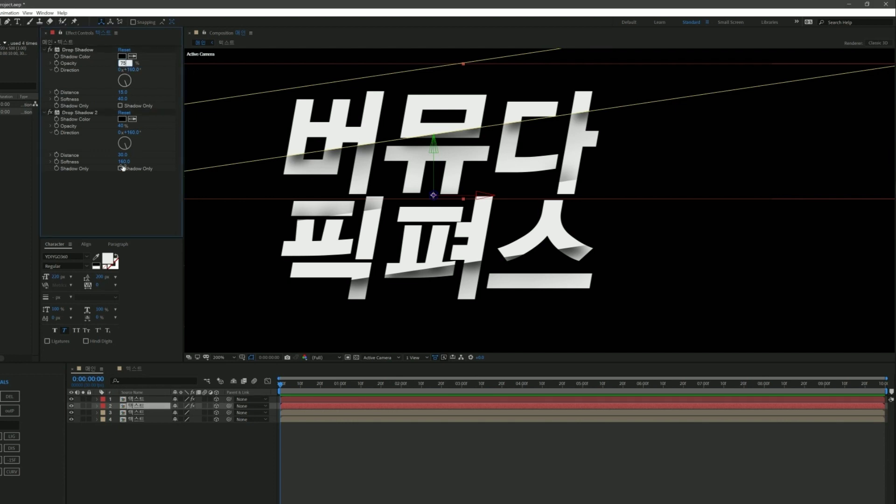
pyautogui.write('5')
pyautogui.press('Tab')
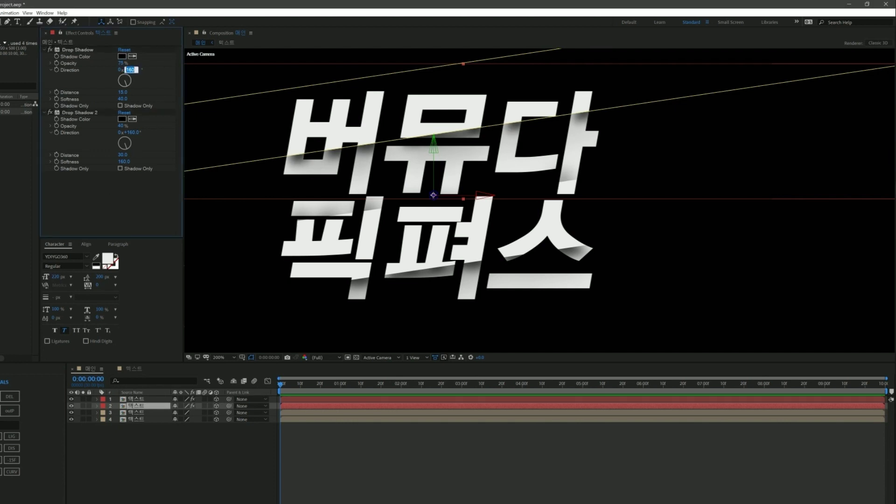
pyautogui.write('190')
pyautogui.press('Return')
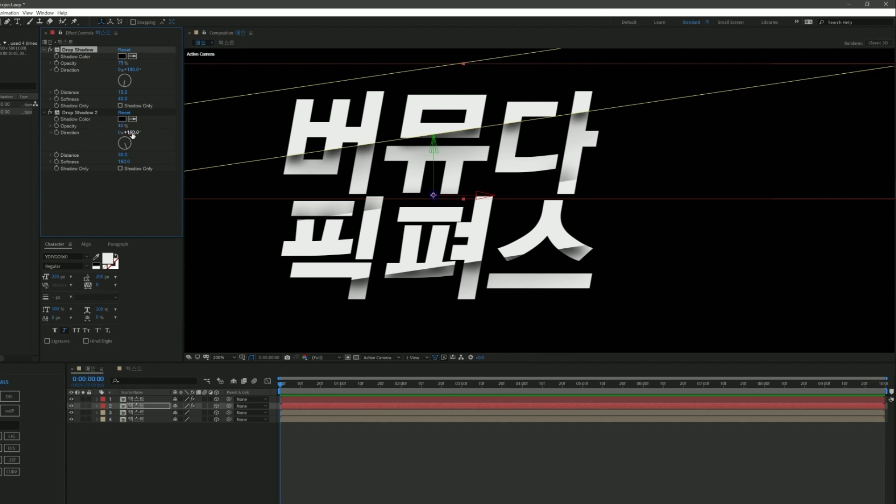
pyautogui.click(458, 480)
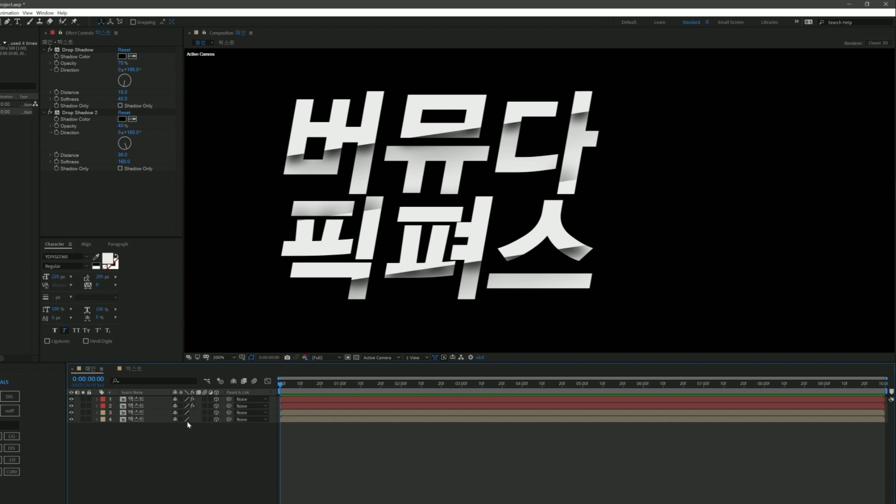
# Set the Position Z of text layers 1 and 2 to -20
pyautogui.click(147, 400)
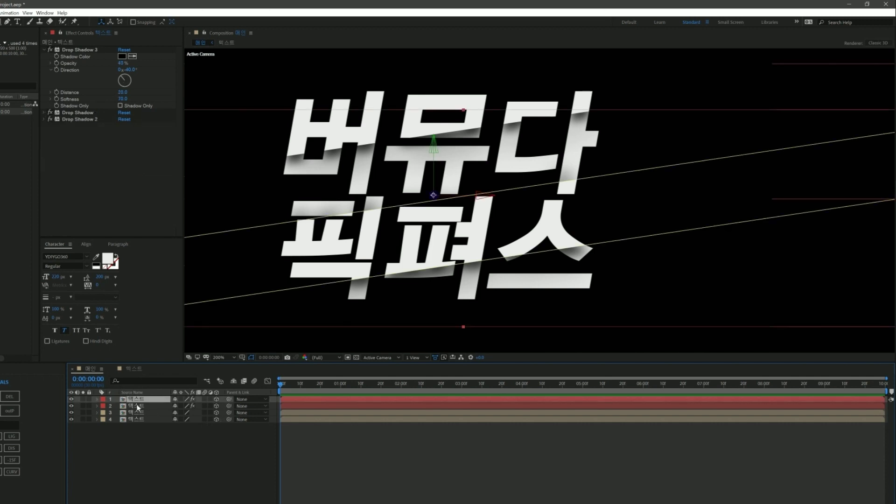
pyautogui.keyDown('shift'); pyautogui.click(159, 405); pyautogui.keyUp('shift')
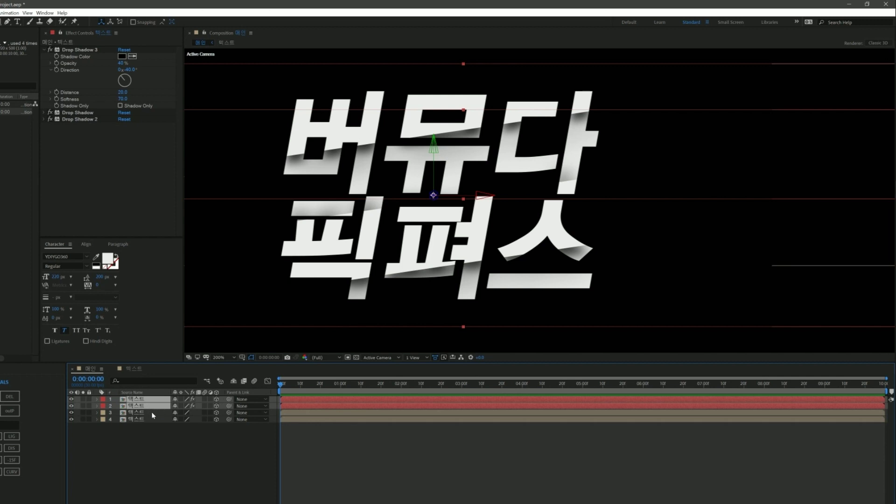
pyautogui.press('p')
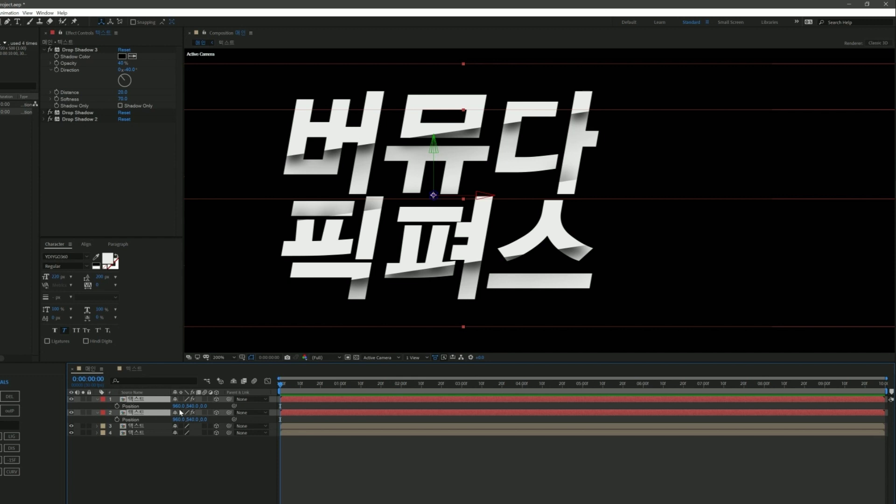
pyautogui.click(212, 406)
pyautogui.write('-20')
pyautogui.press('Return')
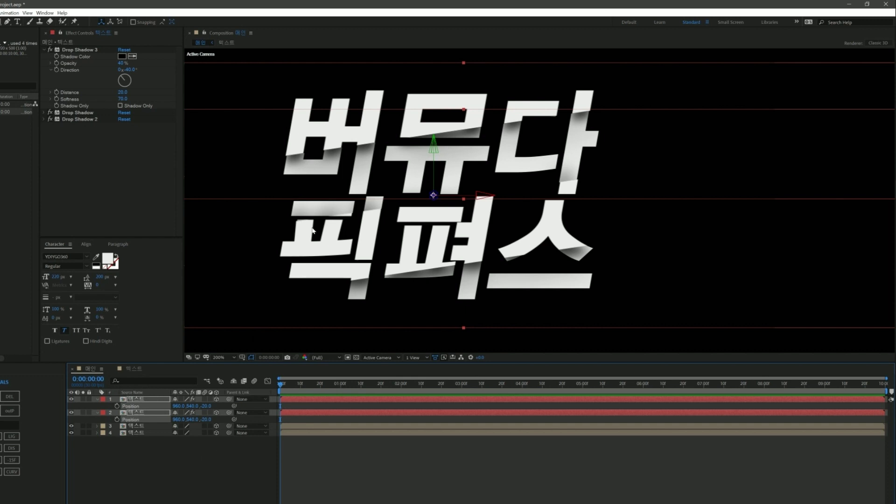
pyautogui.press('F2')
# Set the Position Z of text layers 3 and 4 to 30
pyautogui.click(145, 425)
pyautogui.keyDown('shift'); pyautogui.click(143, 431); pyautogui.keyUp('shift')
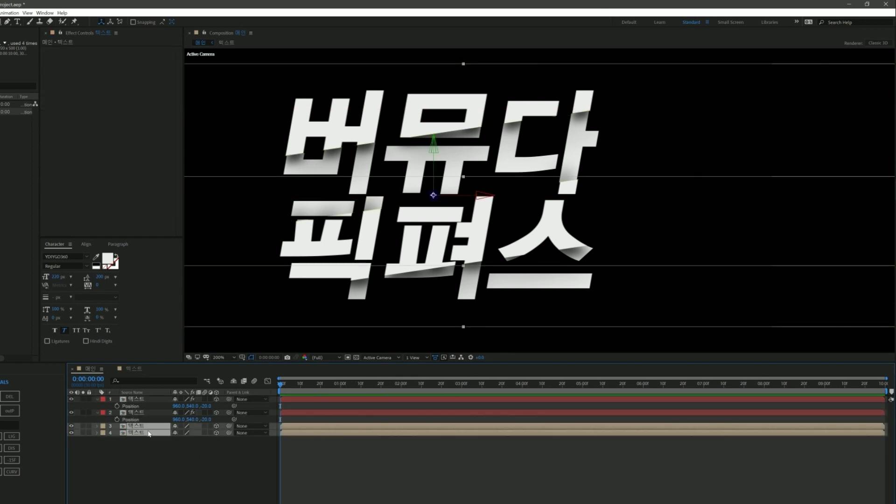
pyautogui.press('p')
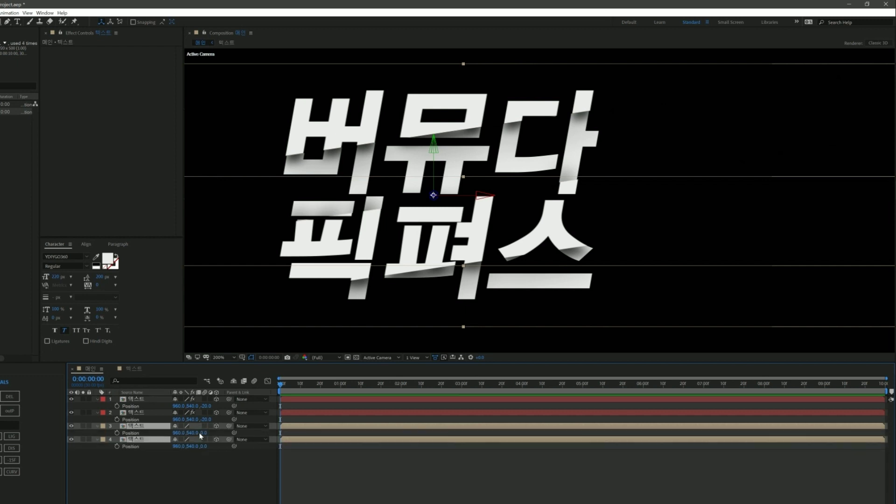
pyautogui.click(204, 432)
pyautogui.write('30')
pyautogui.press('Return')
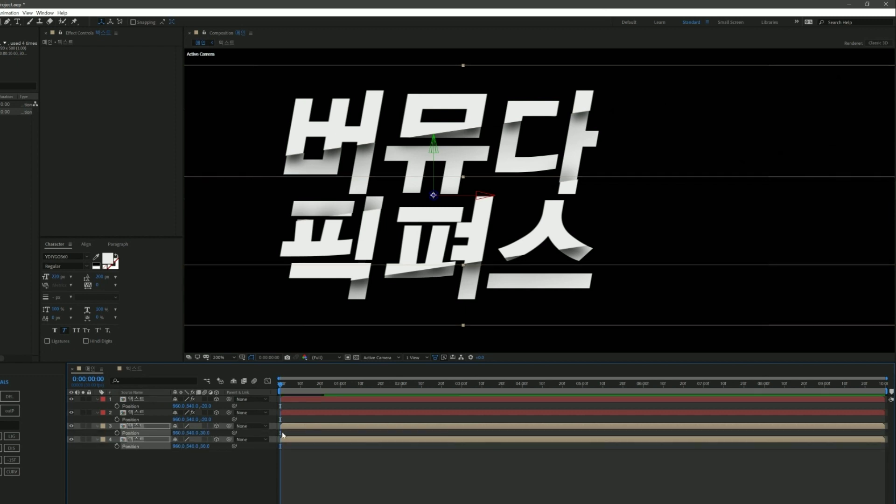
pyautogui.click(233, 498)
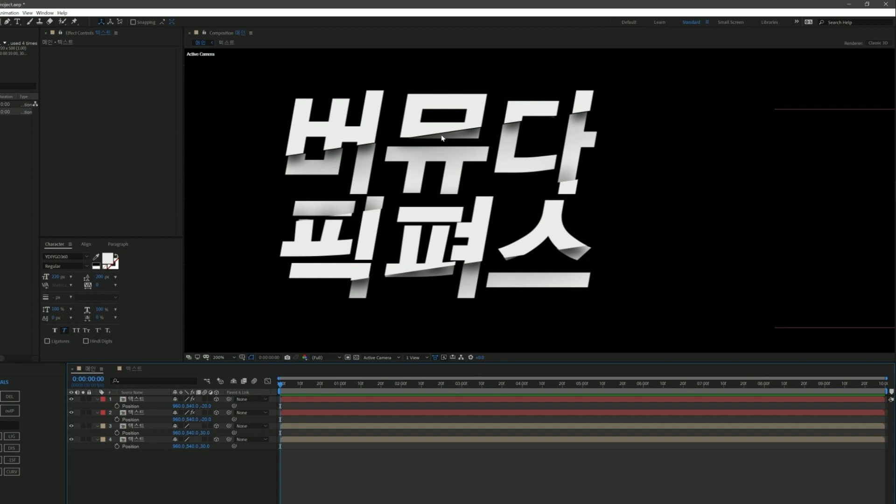
pyautogui.scroll(-1, 453, 168)
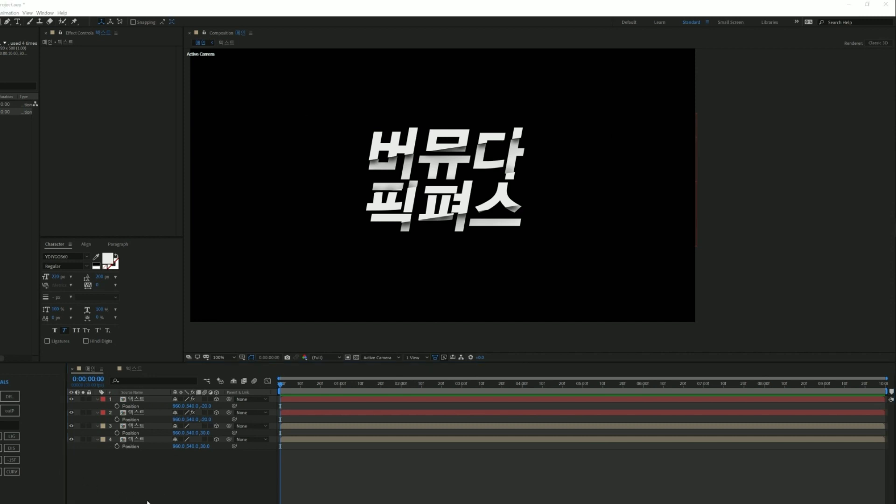
pyautogui.click(237, 485)
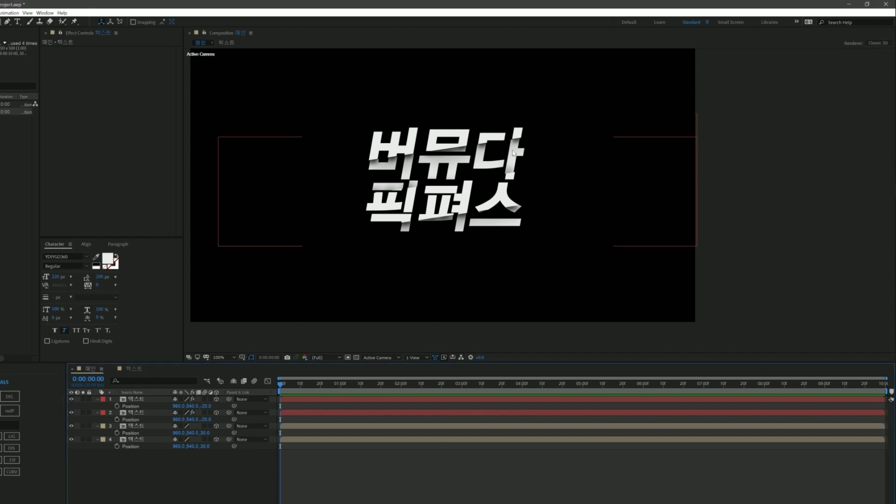
pyautogui.scroll(1, 506, 144)
pyautogui.scroll(-1, 503, 154)
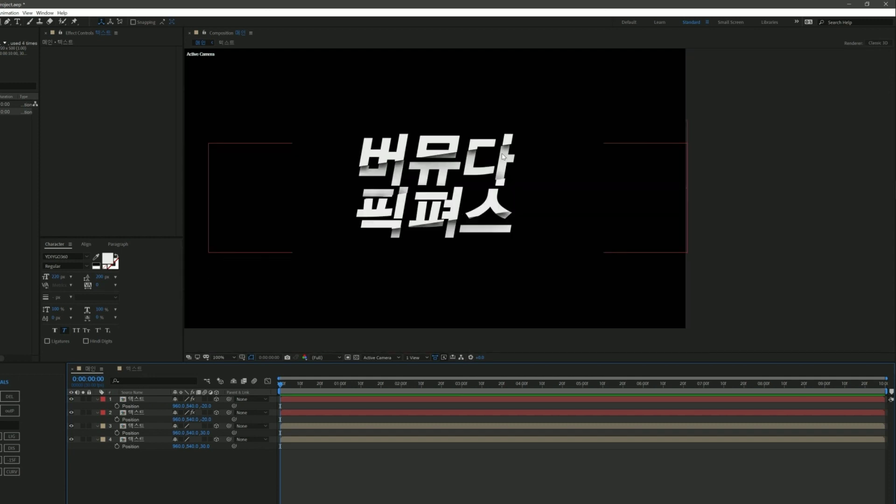
pyautogui.scroll(1, 503, 157)
pyautogui.scroll(-1, 499, 164)
pyautogui.scroll(1, 498, 159)
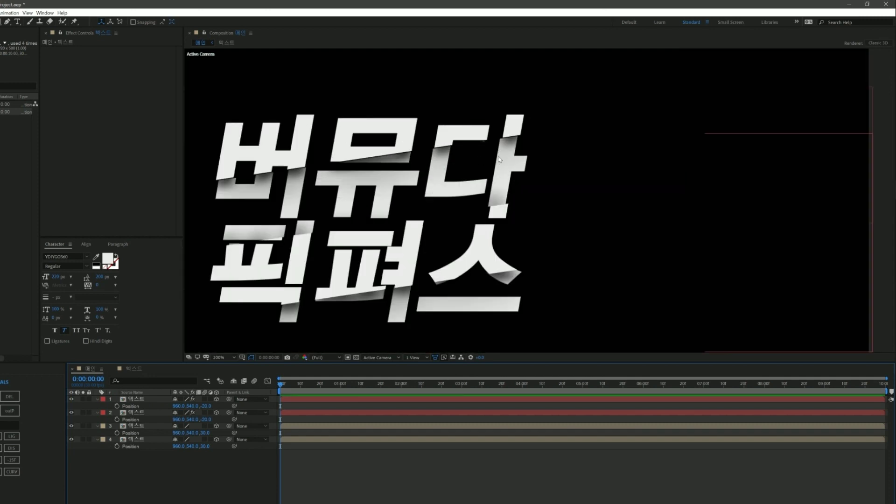
pyautogui.scroll(-1, 499, 159)
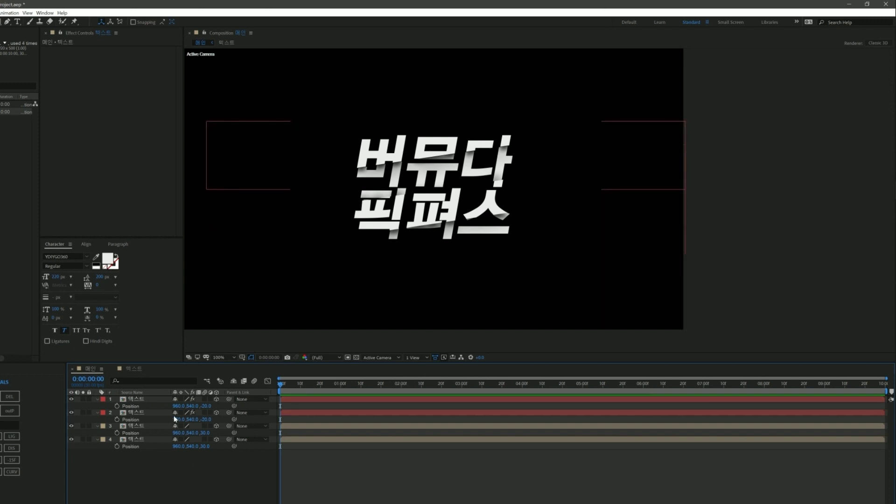
pyautogui.click(143, 400)
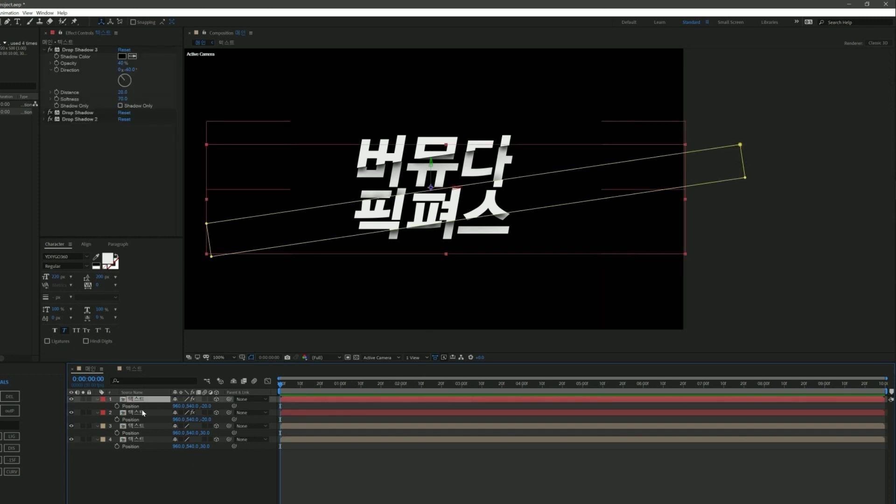
pyautogui.hotkey('ctrl', 'Down')
pyautogui.hotkey('ctrl', 'Up')
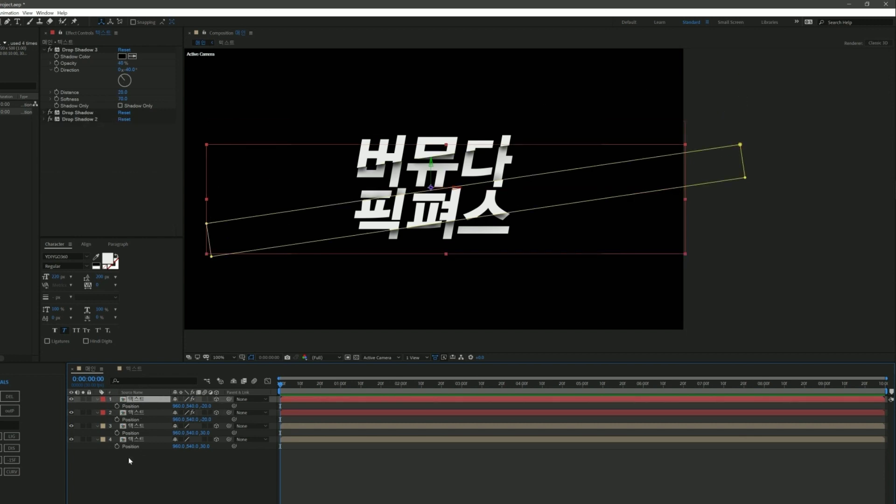
pyautogui.click(210, 473)
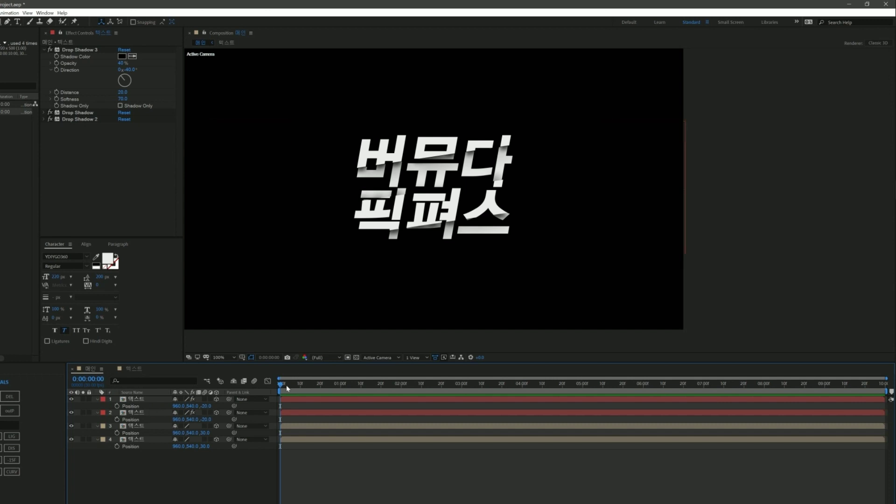
# Add Position keyframes to all four text layers at about 0:00:01:14
pyautogui.moveTo(283, 388); pyautogui.dragTo(373, 400)
pyautogui.hotkey('ctrl', 'a')
pyautogui.click(117, 406)
pyautogui.hotkey('ctrl', 'a')
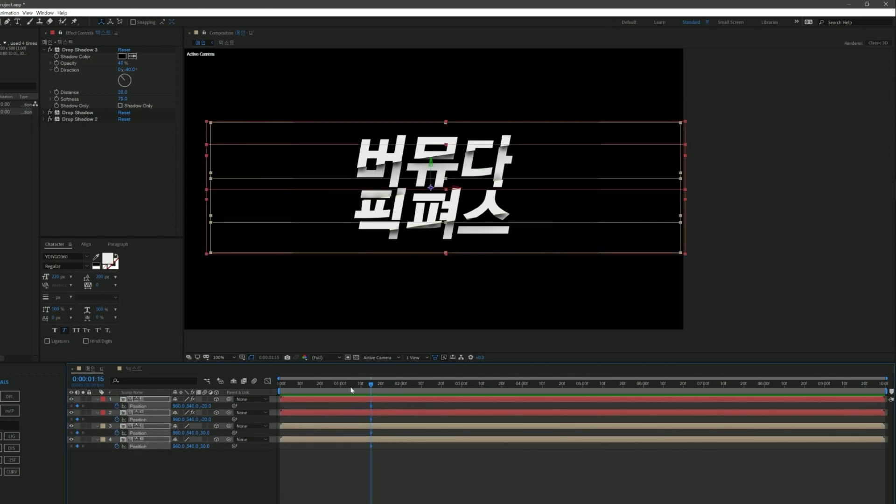
# At 0:00:00:15, set Position Z to 0 on all four text layers
pyautogui.moveTo(371, 387); pyautogui.dragTo(310, 399)
pyautogui.click(206, 405)
pyautogui.write('0')
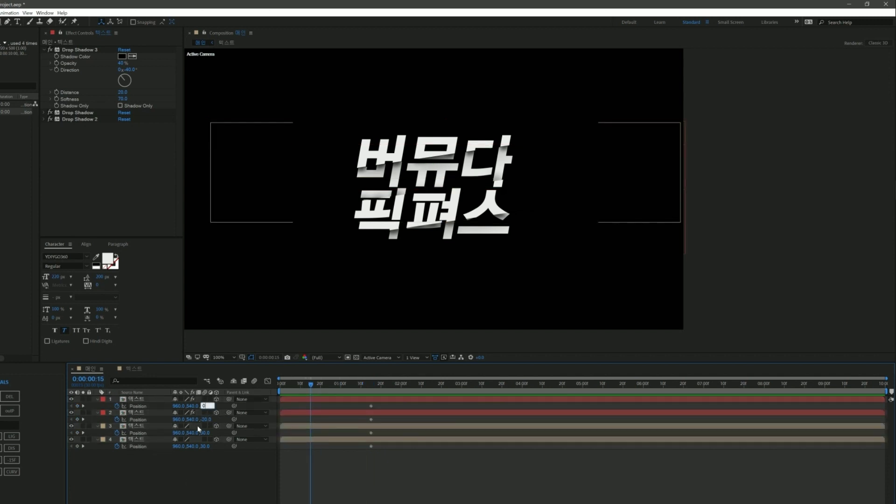
pyautogui.click(205, 419)
pyautogui.write('0')
pyautogui.click(205, 432)
pyautogui.write('0')
pyautogui.click(206, 446)
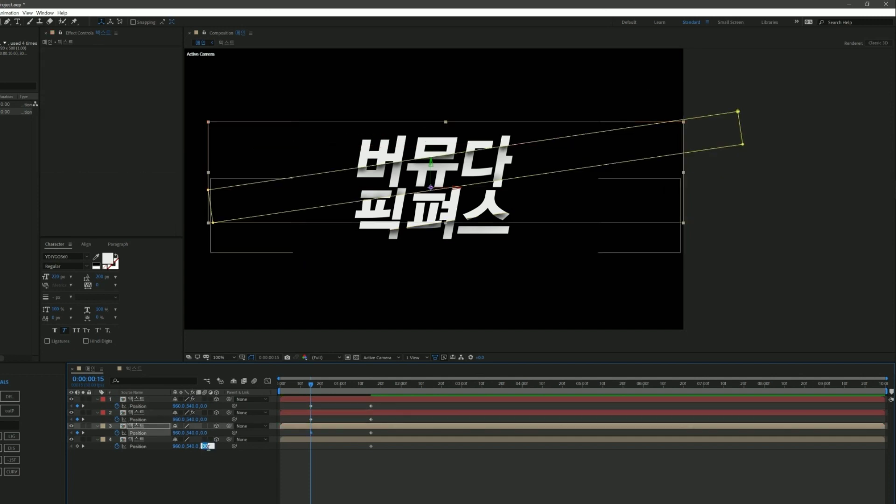
pyautogui.write('0')
pyautogui.click(223, 474)
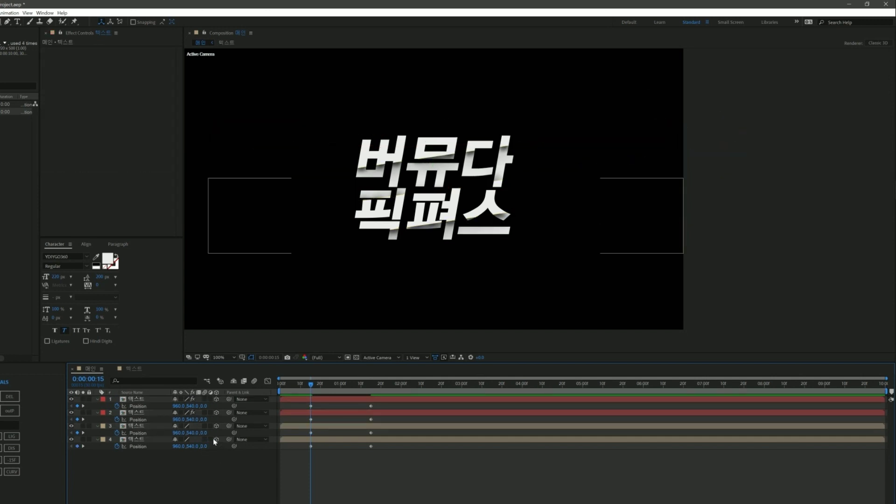
pyautogui.click(217, 413)
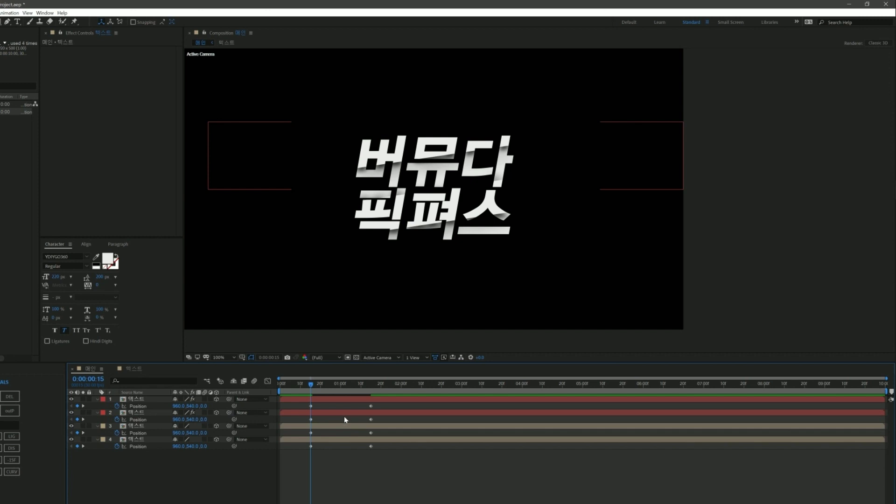
pyautogui.click(205, 477)
pyautogui.click(148, 405)
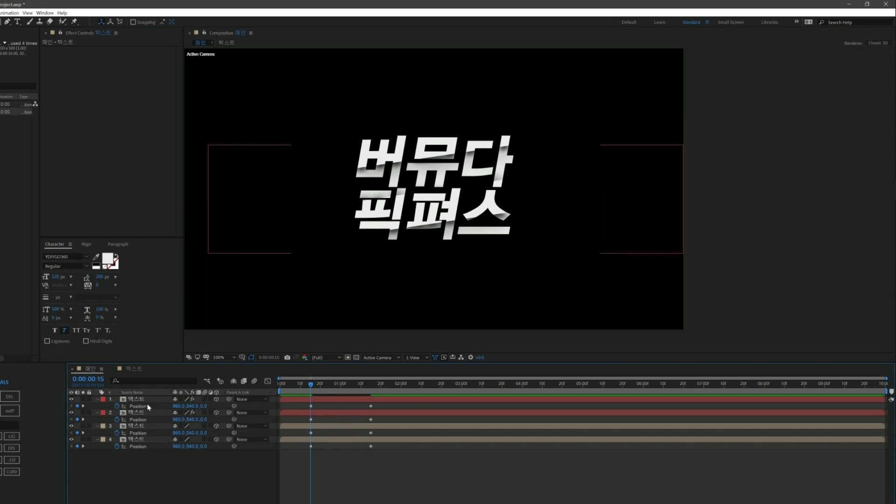
# Expand layer 1's drop shadows, then select layer 2's Drop Shadow and Drop Shadow 2
pyautogui.click(154, 403)
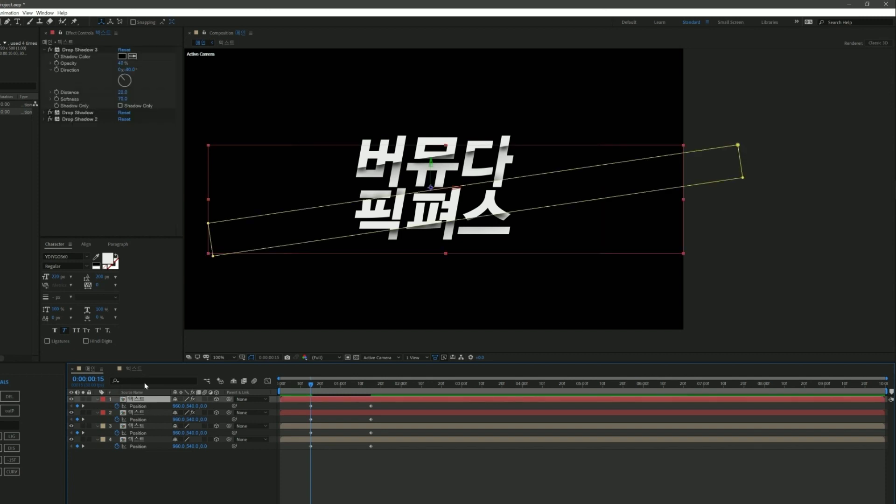
pyautogui.click(50, 113)
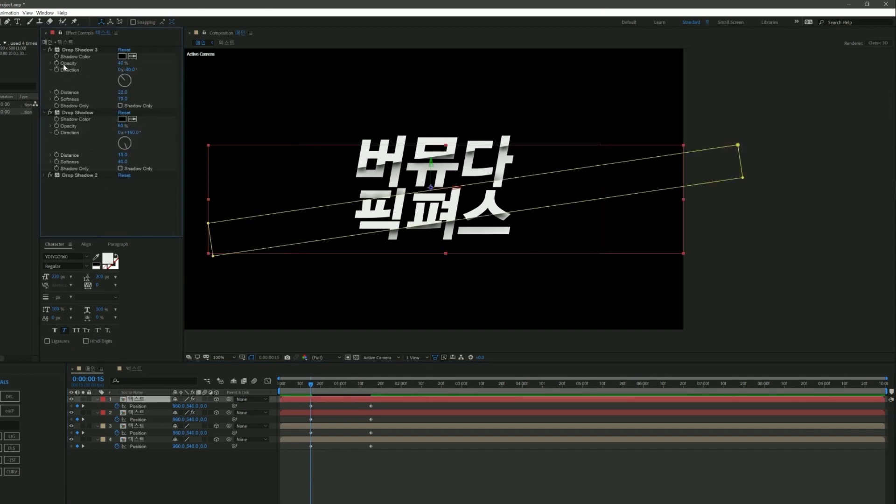
pyautogui.click(45, 176)
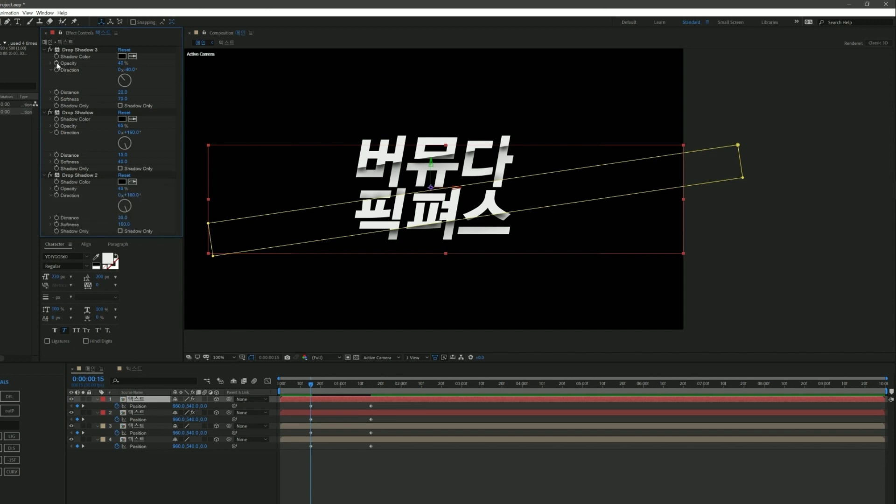
pyautogui.click(70, 63)
pyautogui.press('Down')
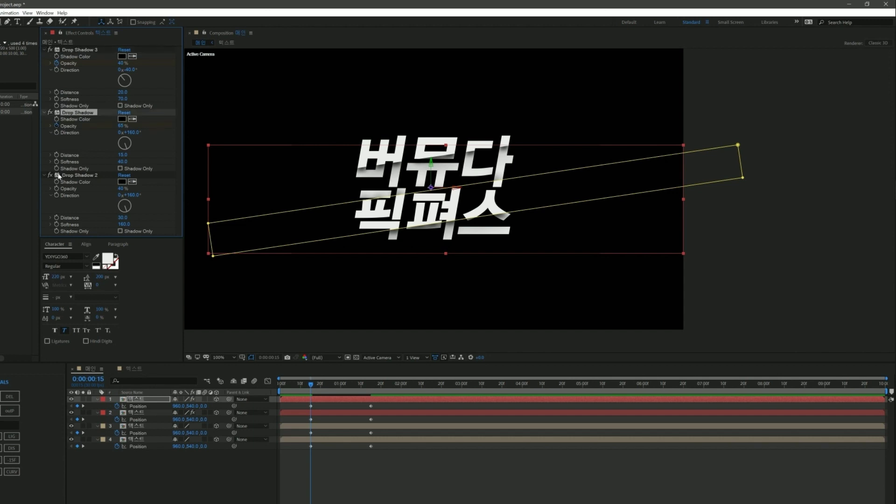
pyautogui.press('Down')
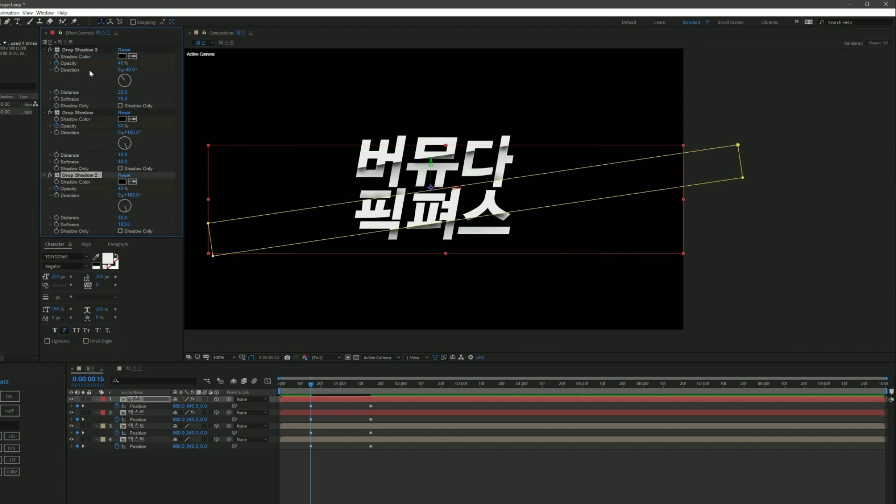
pyautogui.click(126, 412)
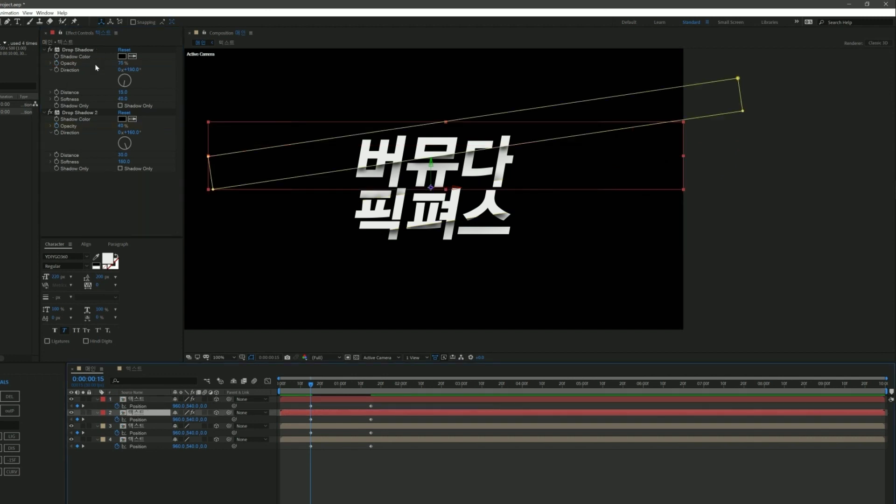
pyautogui.click(55, 69)
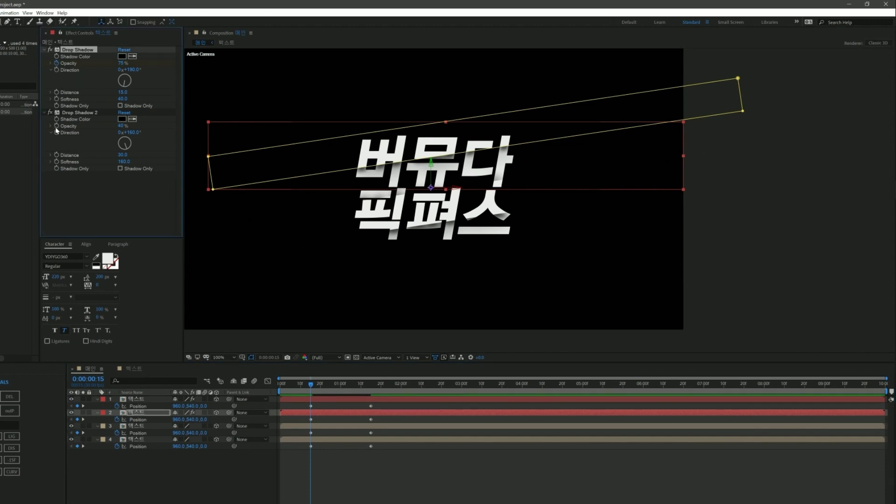
pyautogui.click(66, 113)
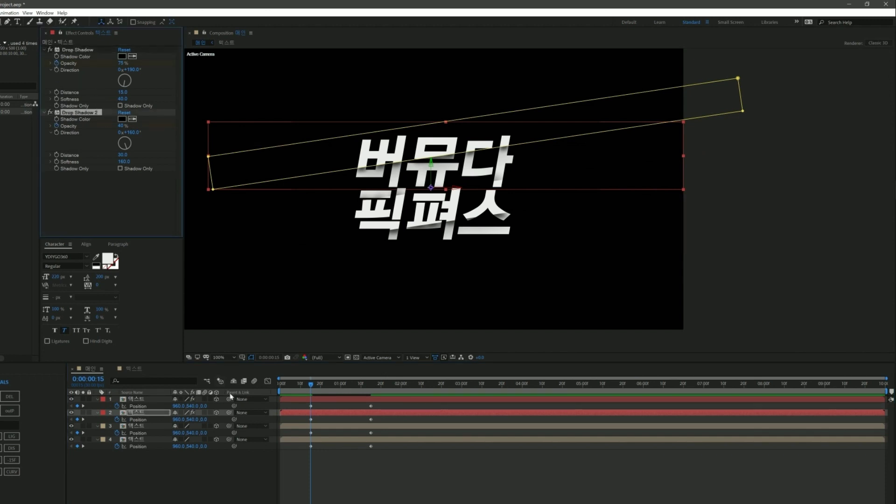
# Reveal the keyframed shadow opacities on text layers 1 and 2 and view frame 1:02
pyautogui.press('u')
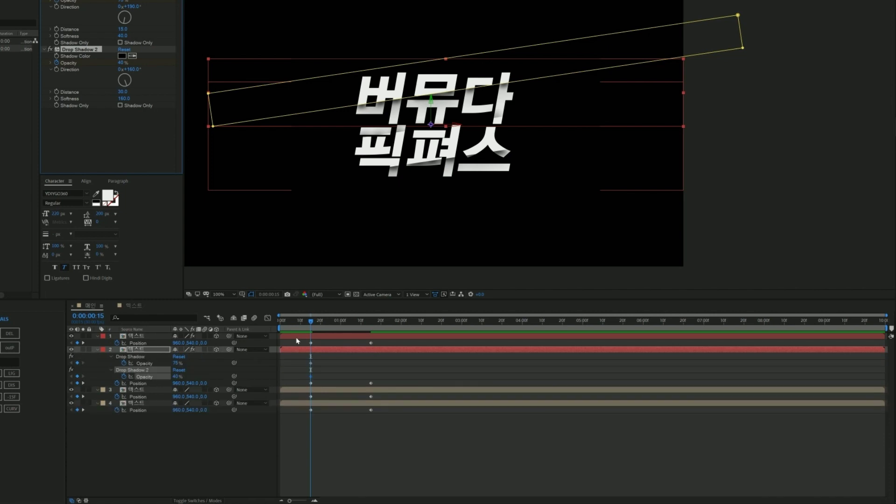
pyautogui.click(160, 337)
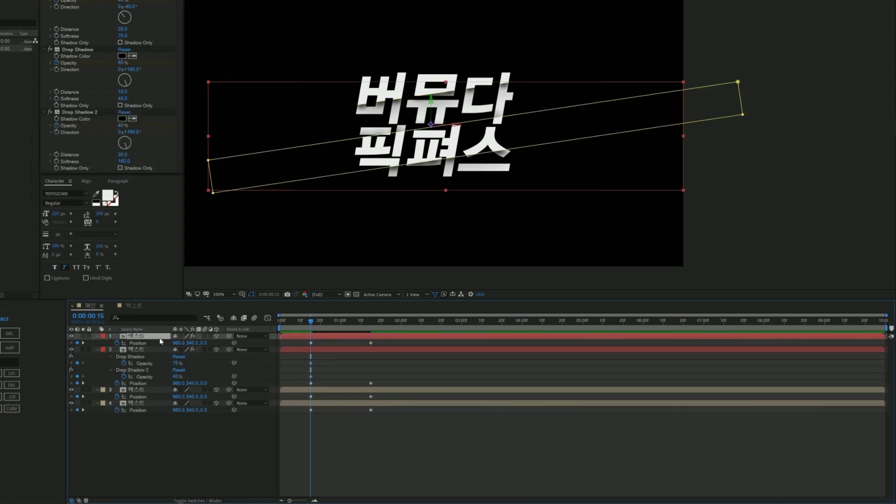
pyautogui.press('u')
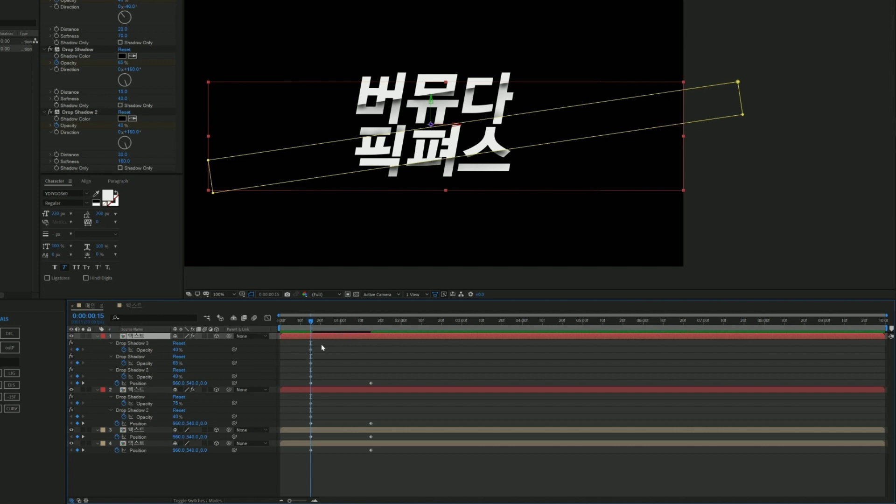
pyautogui.moveTo(315, 326); pyautogui.dragTo(346, 332)
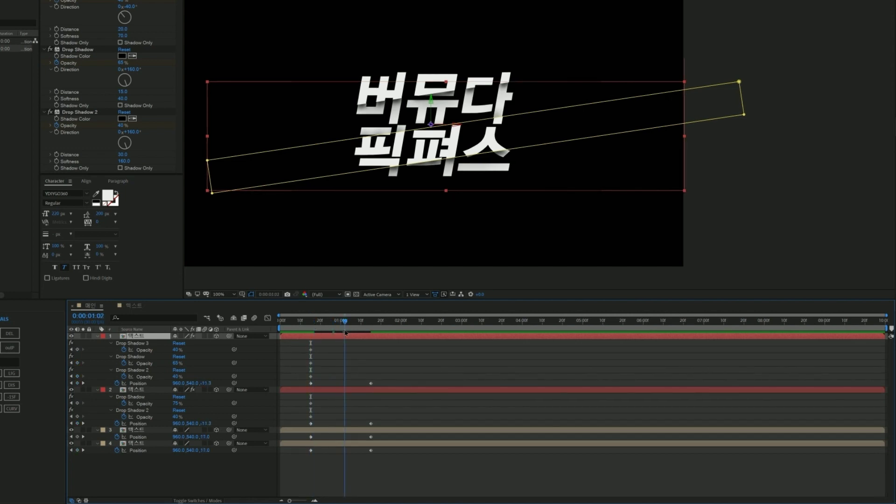
pyautogui.click(325, 358)
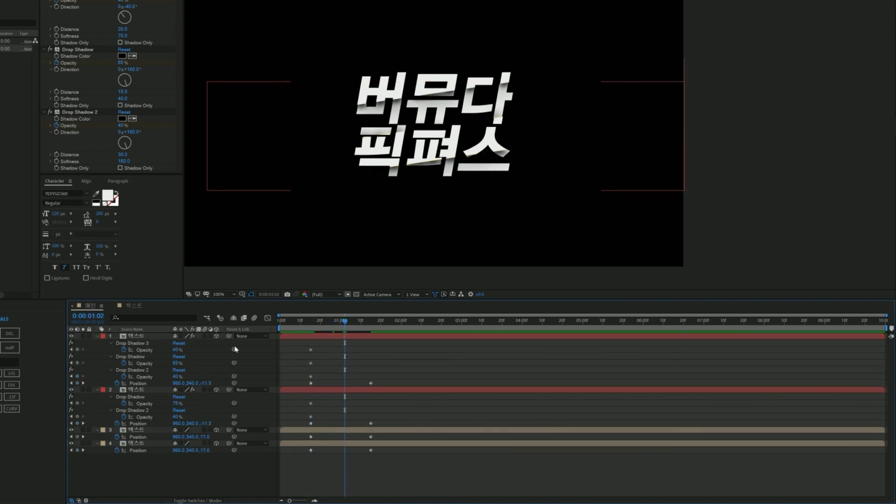
# Move both layers' shadow opacity keyframes to 0:00:01:02 and return to frame 15
pyautogui.moveTo(320, 345)
pyautogui.mouseDown()
pyautogui.moveTo(307, 378)
pyautogui.moveTo(372, 378)
pyautogui.mouseUp()
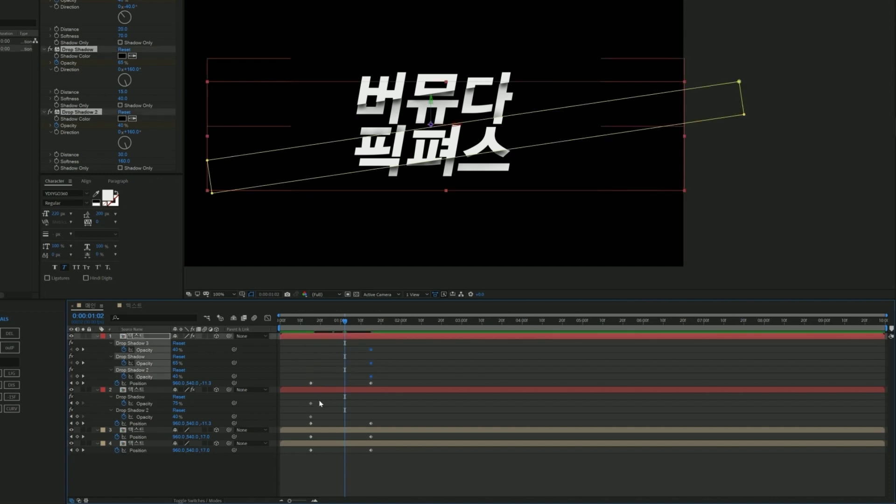
pyautogui.moveTo(321, 398)
pyautogui.mouseDown()
pyautogui.moveTo(309, 418)
pyautogui.moveTo(372, 417)
pyautogui.mouseUp()
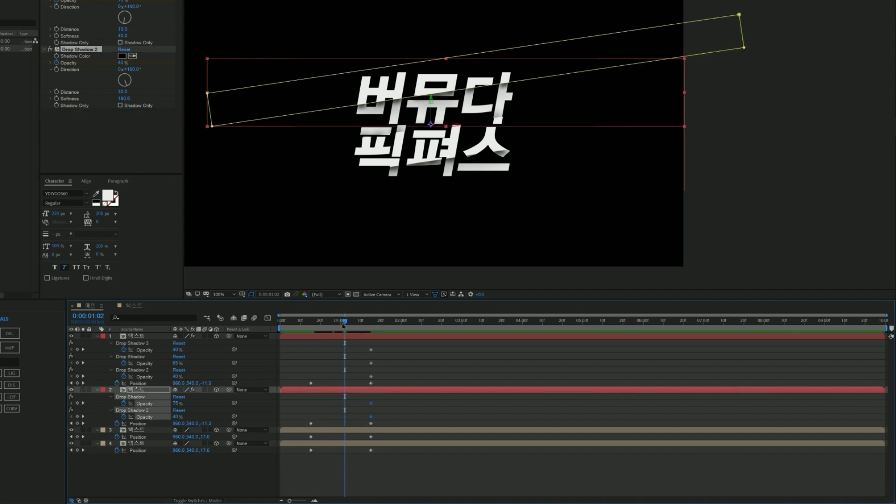
pyautogui.moveTo(343, 325); pyautogui.dragTo(316, 337)
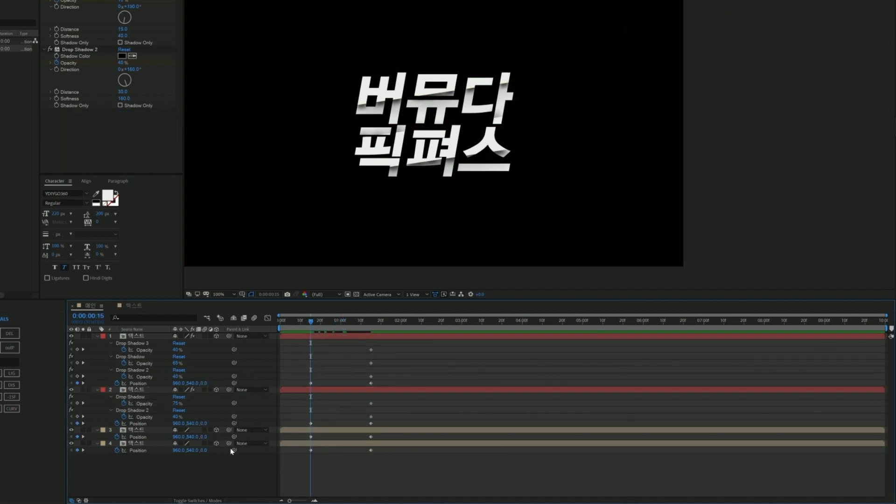
# Set every drop shadow's opacity on the top two layers to 0% at 0:00:00:15
pyautogui.click(176, 349)
pyautogui.write('6')
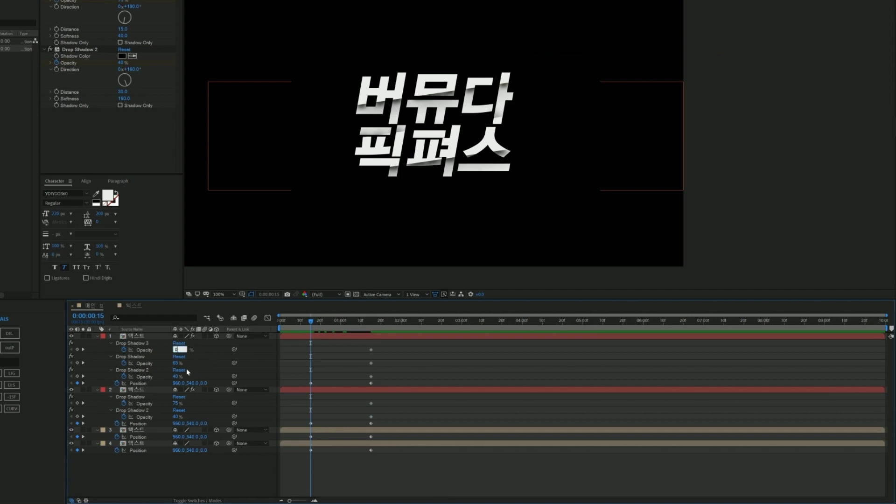
pyautogui.press('Tab')
pyautogui.write('0')
pyautogui.press('Tab')
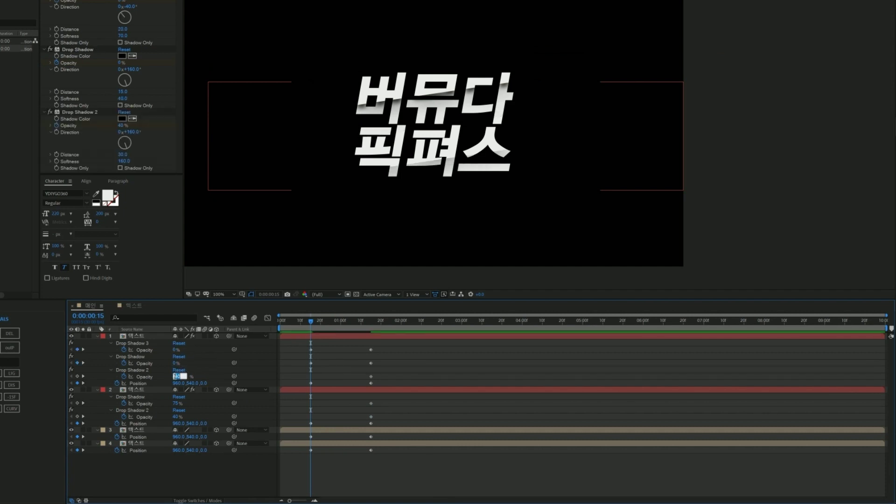
pyautogui.write('0')
pyautogui.press('Tab')
pyautogui.press('Tab')
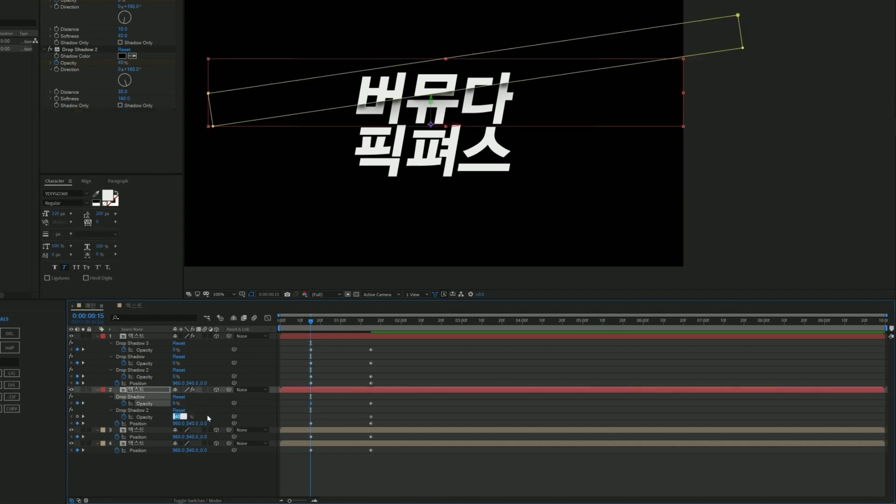
pyautogui.write('0')
pyautogui.press('Return')
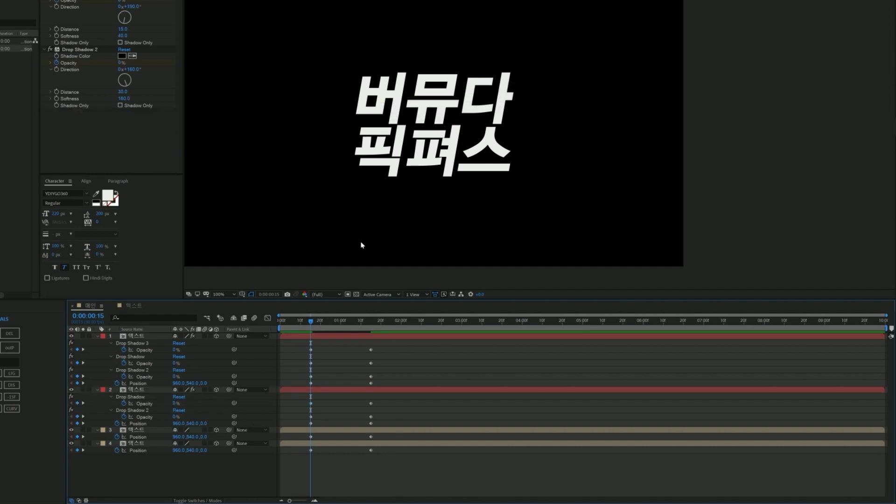
# Preview the shadow fade-in, collapse all layer properties, and fit the composition to the viewer
pyautogui.moveTo(310, 321); pyautogui.dragTo(326, 321)
pyautogui.press('space')
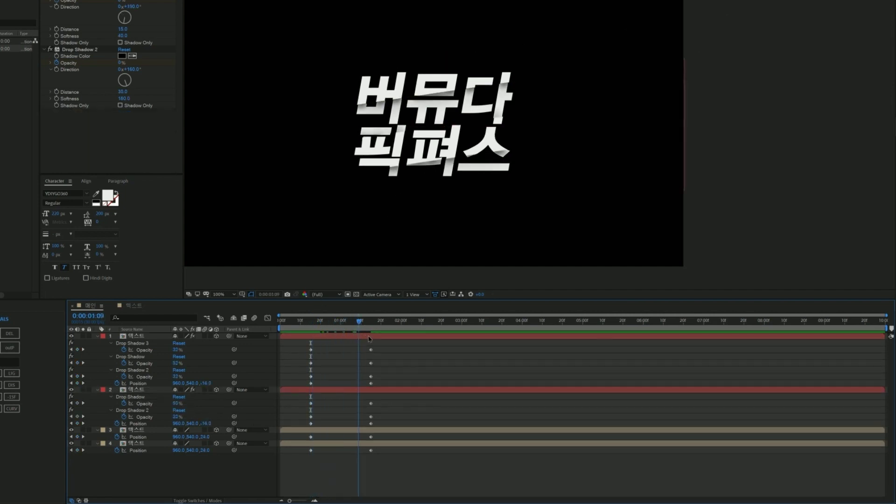
pyautogui.press('space')
pyautogui.press('space')
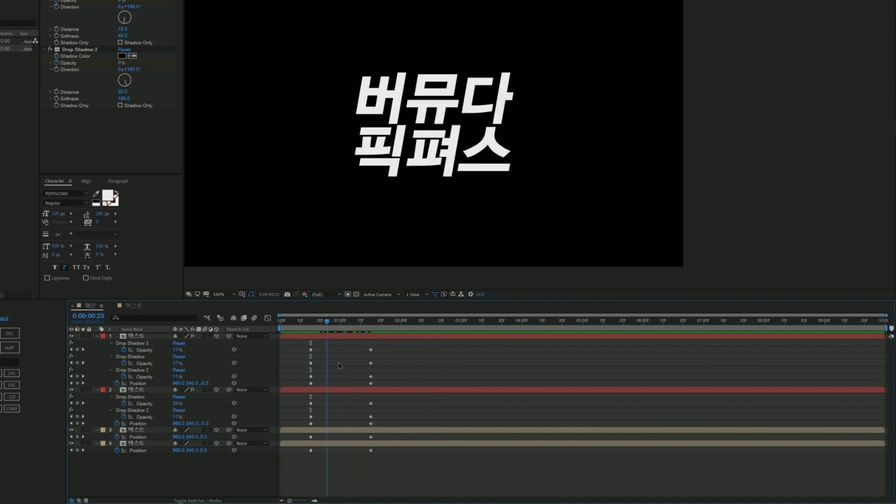
pyautogui.click(140, 336)
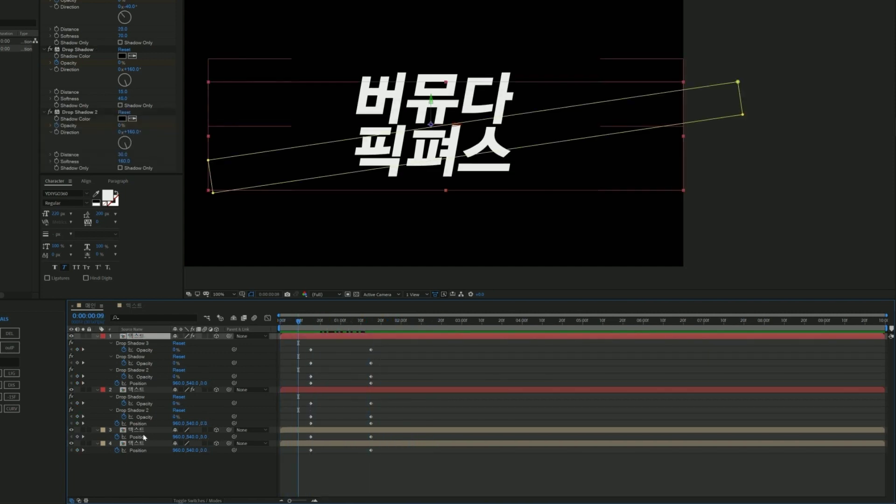
pyautogui.hotkey('ctrl', 'a')
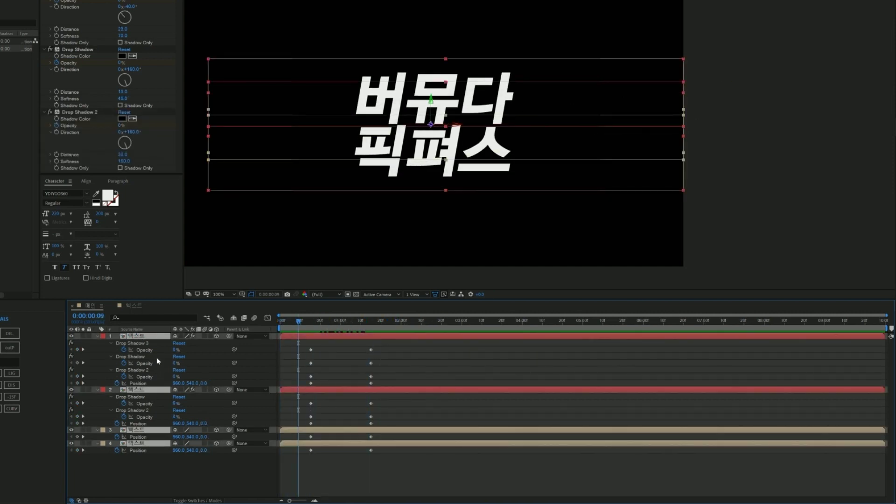
pyautogui.press('u')
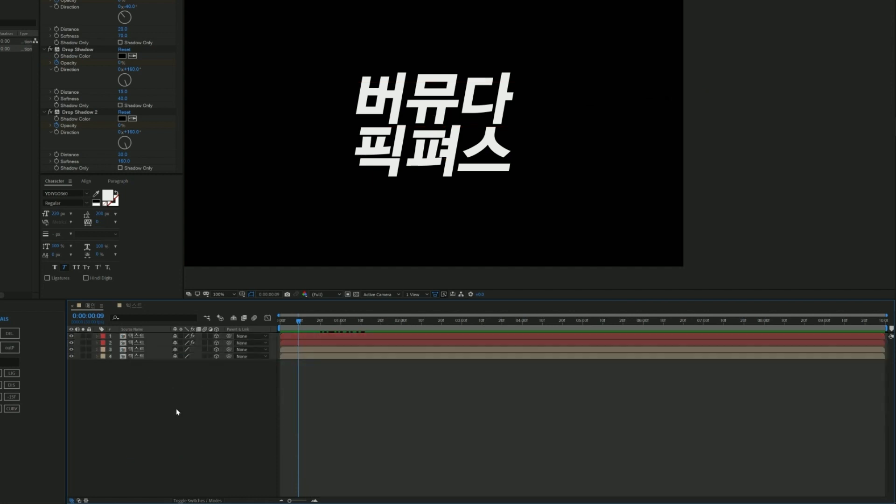
pyautogui.click(175, 408)
pyautogui.scroll(2, 317, 234)
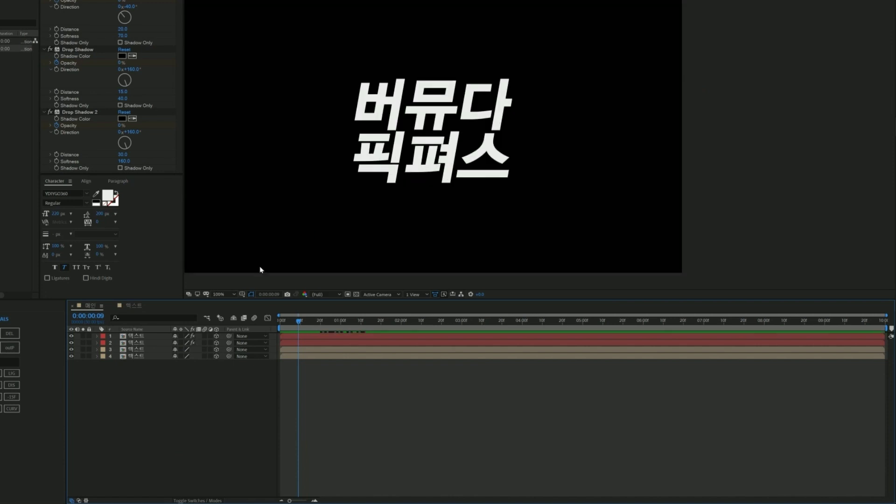
pyautogui.click(220, 294)
pyautogui.click(226, 308)
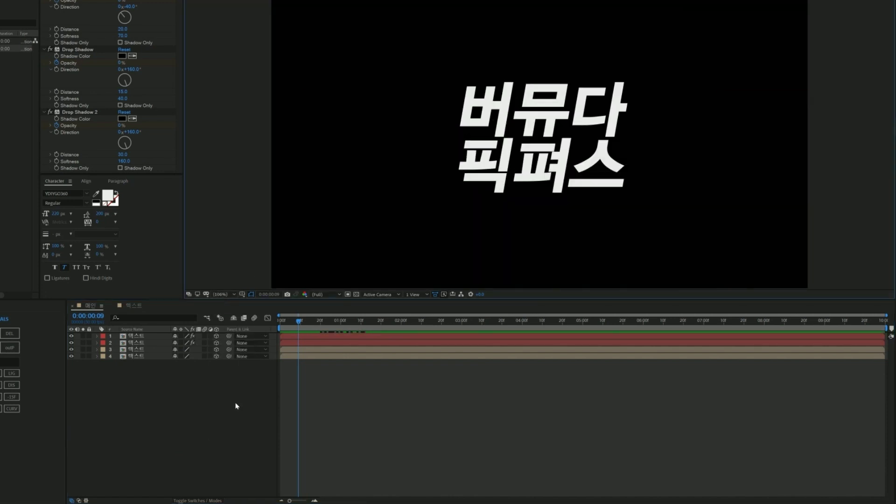
# Add a new camera layer named Camera 1 using the 35mm lens preset
pyautogui.rightClick(167, 383)
pyautogui.moveTo(195, 388)
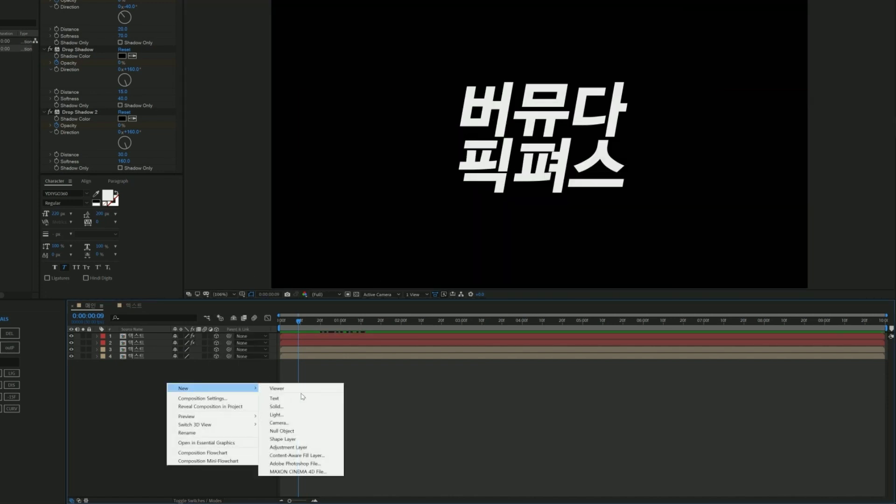
pyautogui.click(280, 422)
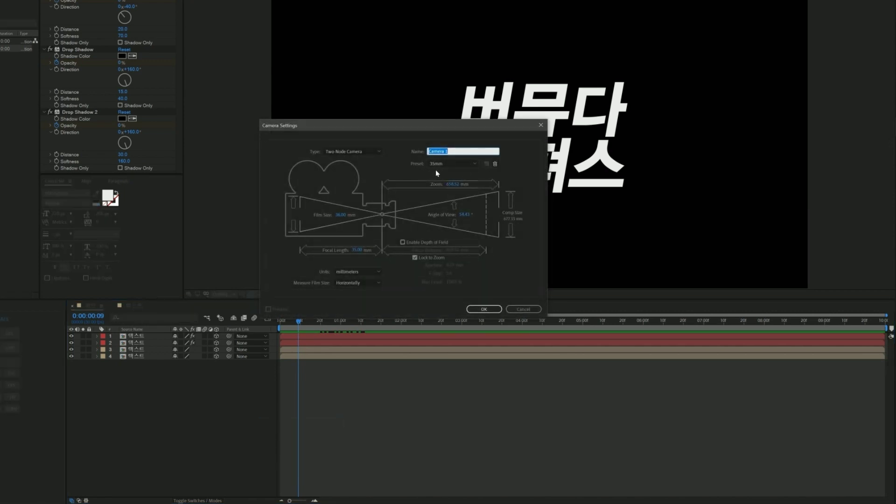
pyautogui.click(450, 165)
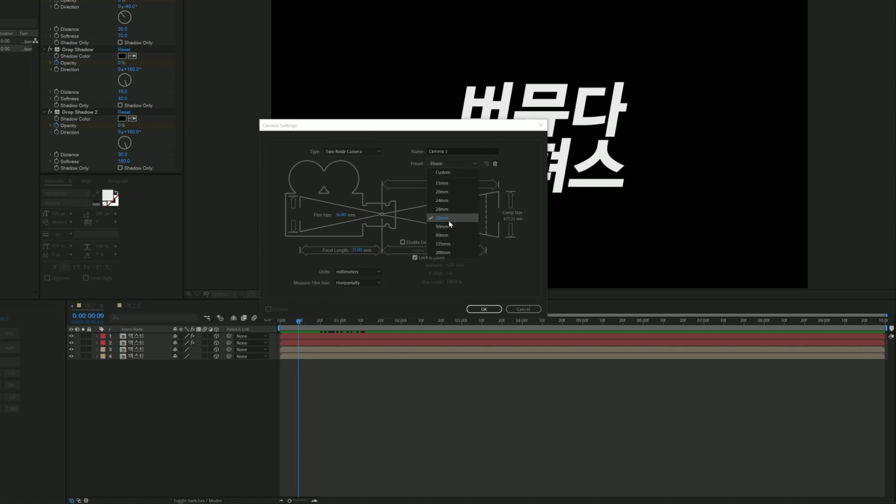
pyautogui.click(449, 219)
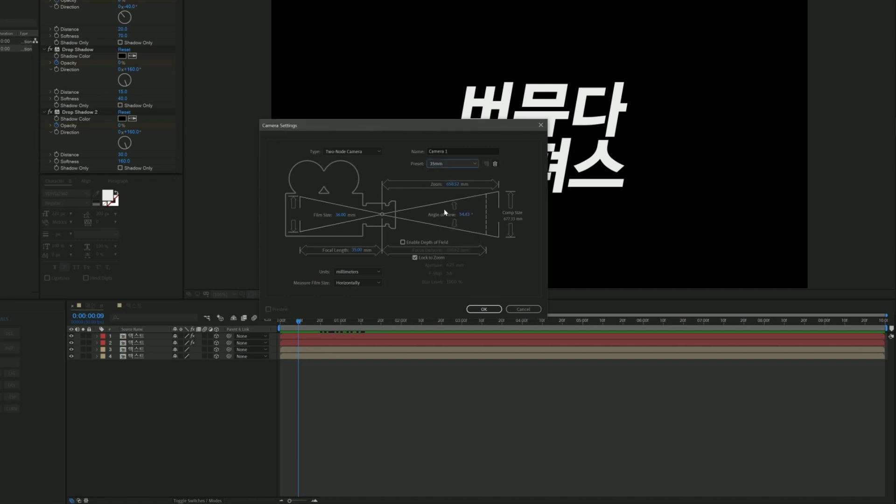
pyautogui.click(485, 310)
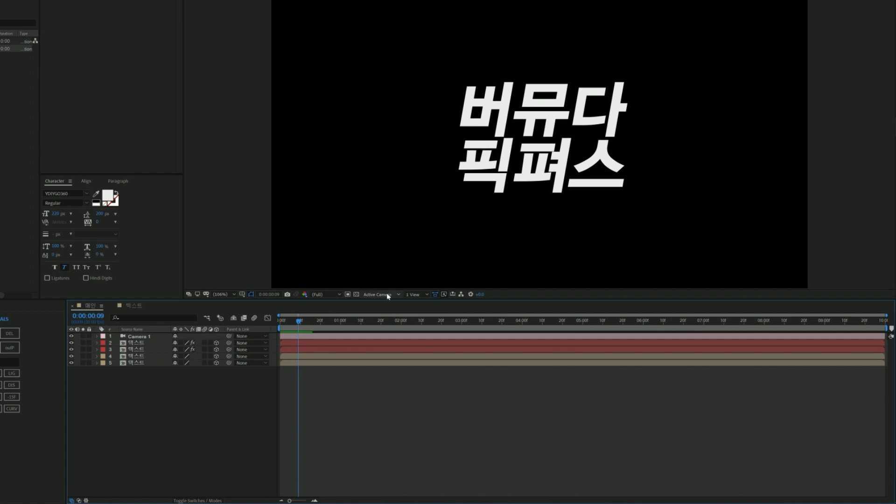
# Show Camera 1's rotation properties, test a 30° Y rotation, then undo it back to 0°
pyautogui.click(145, 336)
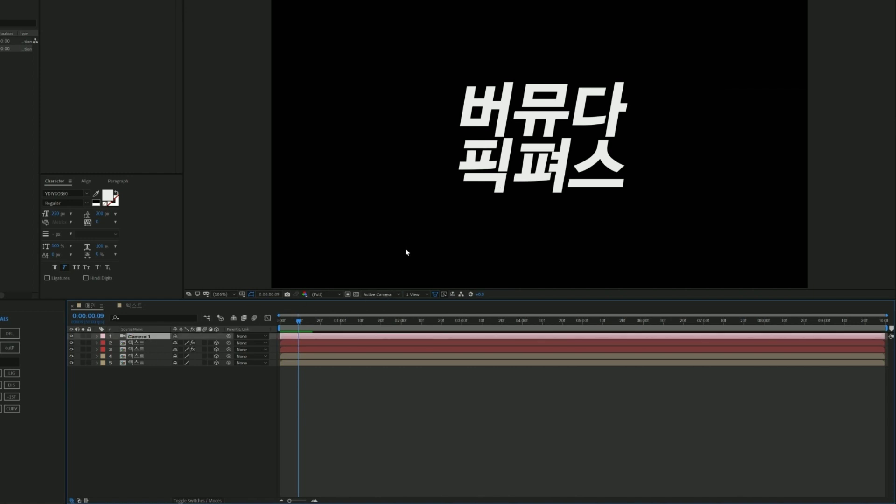
pyautogui.press('r')
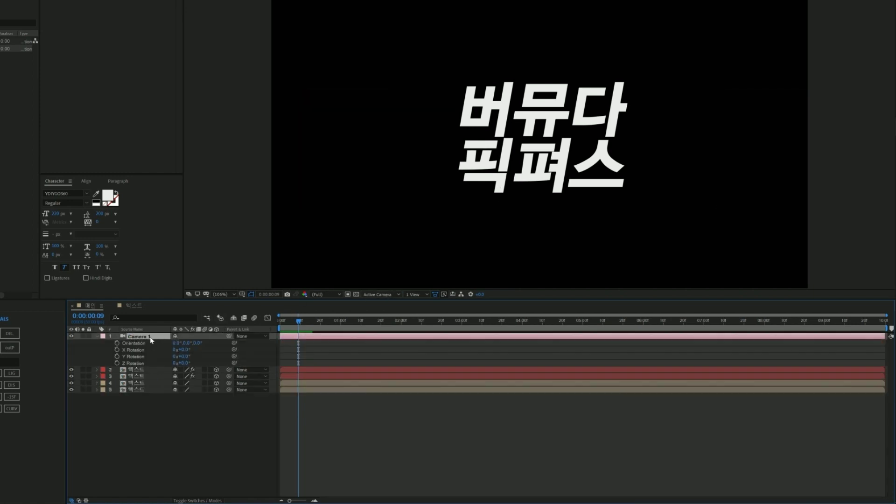
pyautogui.moveTo(182, 356); pyautogui.dragTo(225, 347)
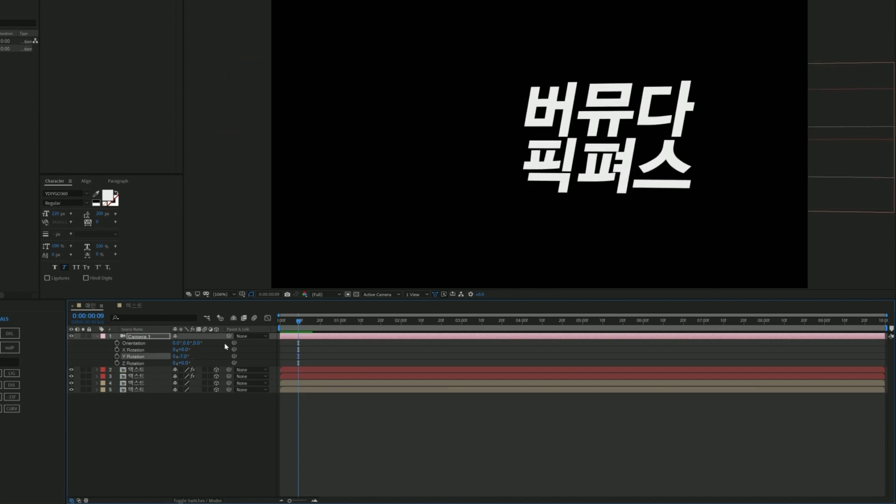
pyautogui.hotkey('ctrl', 'z')
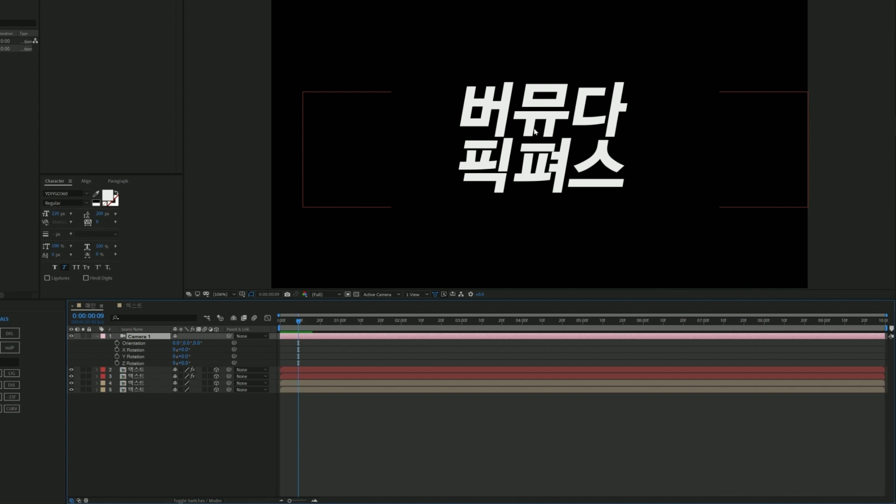
# Switch the viewer to an angled custom view framing the camera and text
pyautogui.click(377, 295)
pyautogui.click(386, 377)
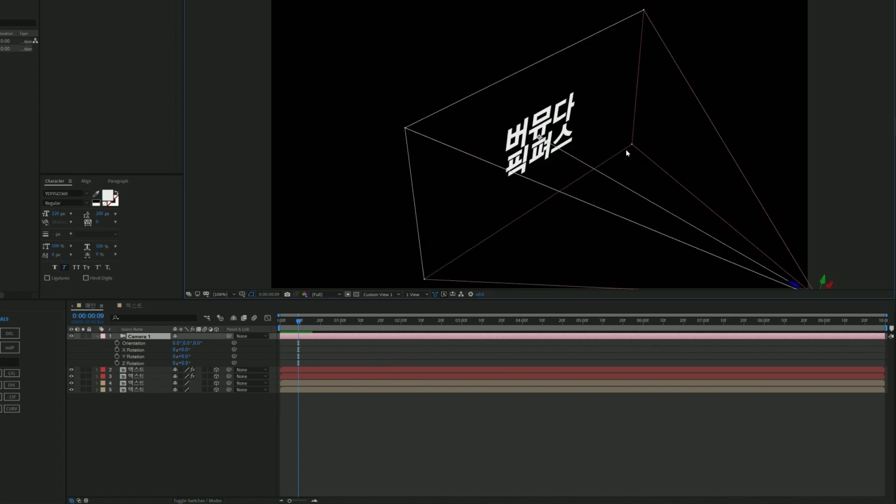
pyautogui.scroll(-3, 680, 201)
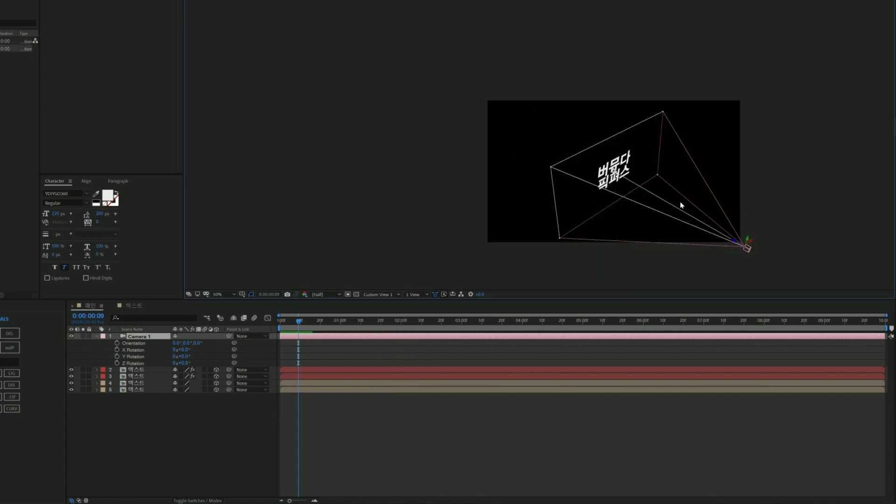
pyautogui.scroll(2, 681, 208)
pyautogui.moveTo(668, 202); pyautogui.dragTo(608, 180)
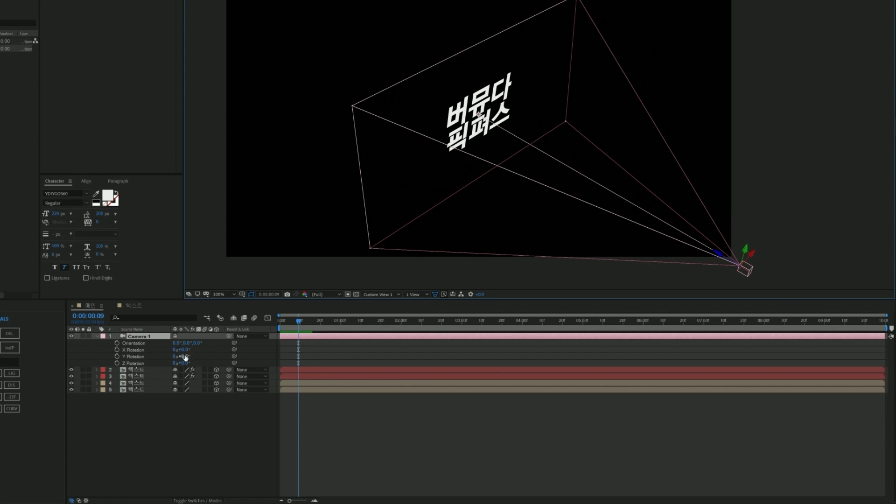
# Turn Camera 1 about 22° on its Y axis, then reselect the camera layer
pyautogui.moveTo(186, 358); pyautogui.dragTo(746, 266)
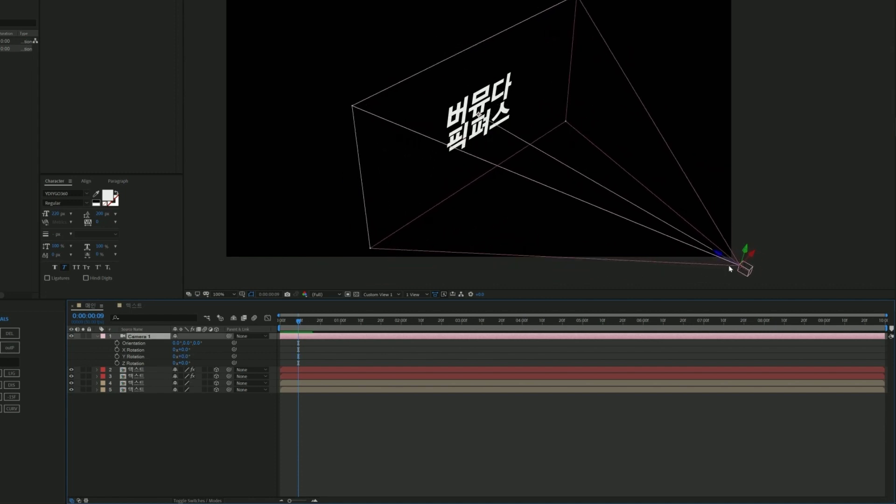
pyautogui.click(210, 427)
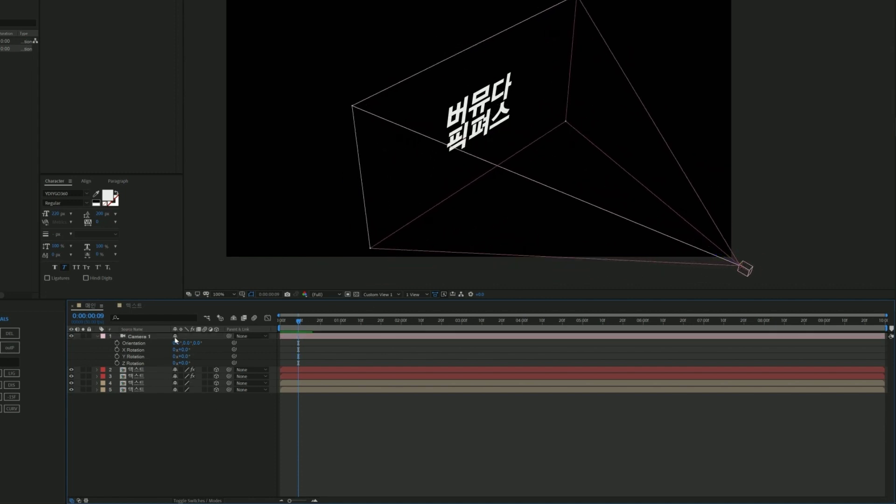
pyautogui.click(163, 337)
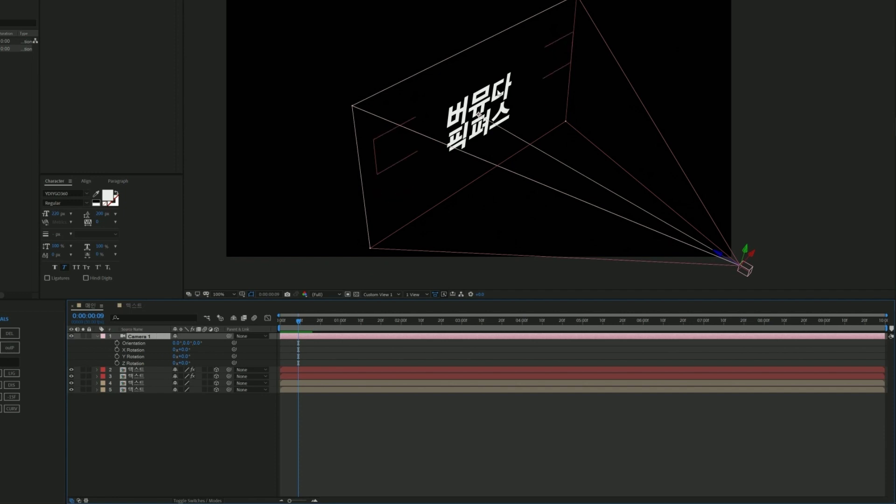
# Create an orbit null for Camera 1 from its Camera layer menu
pyautogui.rightClick(153, 339)
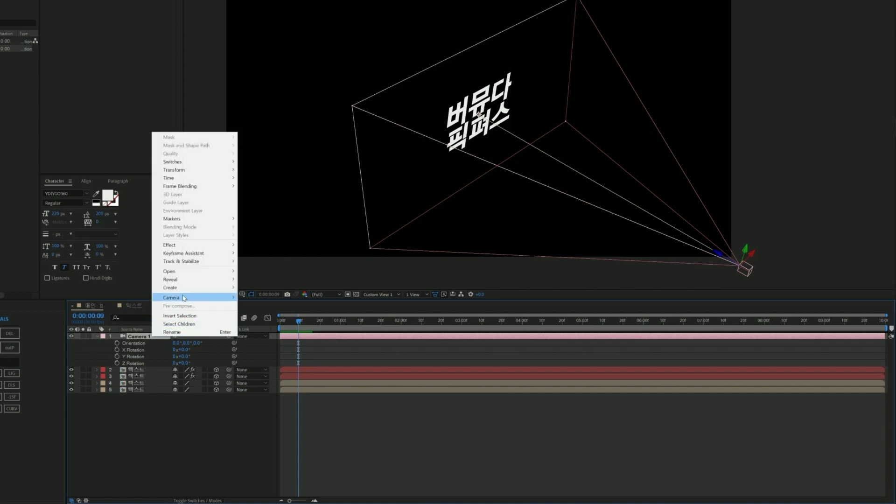
pyautogui.moveTo(186, 299)
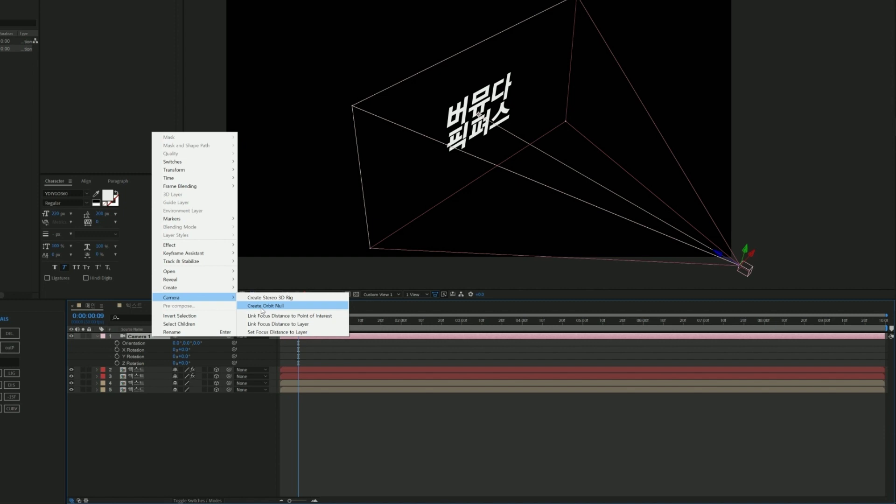
pyautogui.click(263, 306)
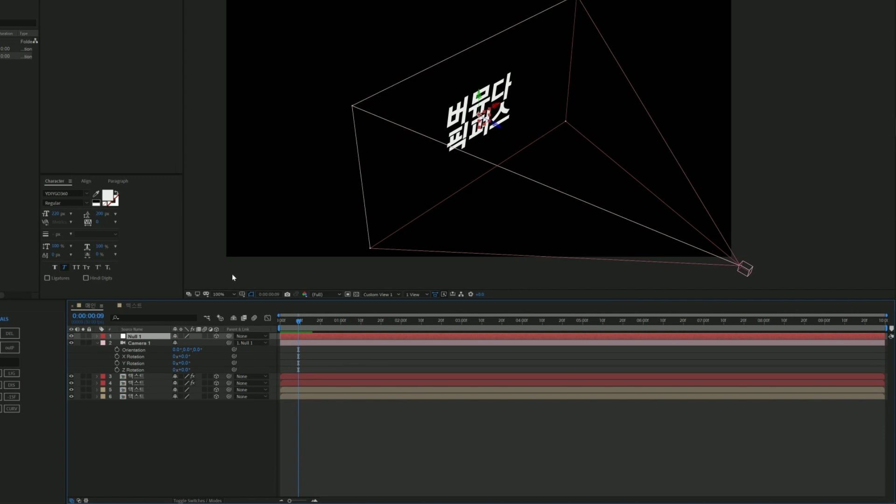
# Select Null 1, show its rotation properties, and spin its Y Rotation to test the orbit
pyautogui.moveTo(181, 363); pyautogui.dragTo(180, 363)
pyautogui.click(156, 336)
pyautogui.press('r')
pyautogui.click(98, 370)
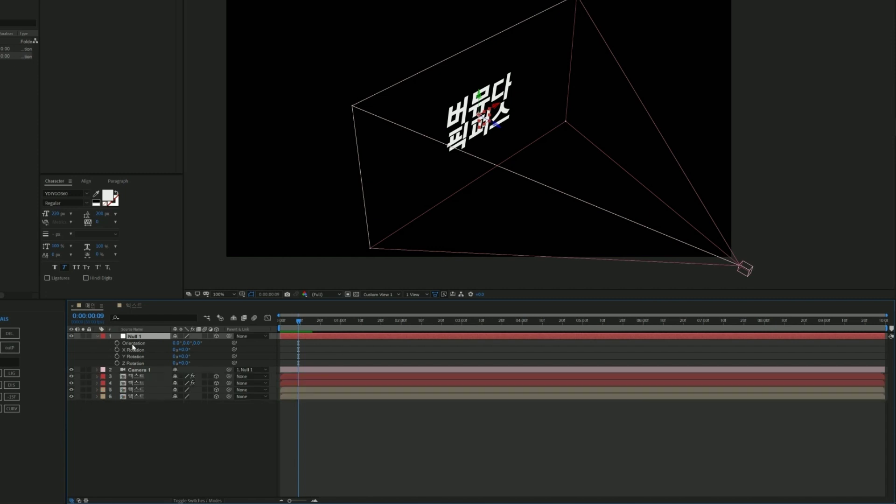
pyautogui.moveTo(181, 356)
pyautogui.mouseDown()
pyautogui.moveTo(284, 346)
pyautogui.moveTo(158, 368)
pyautogui.mouseUp()
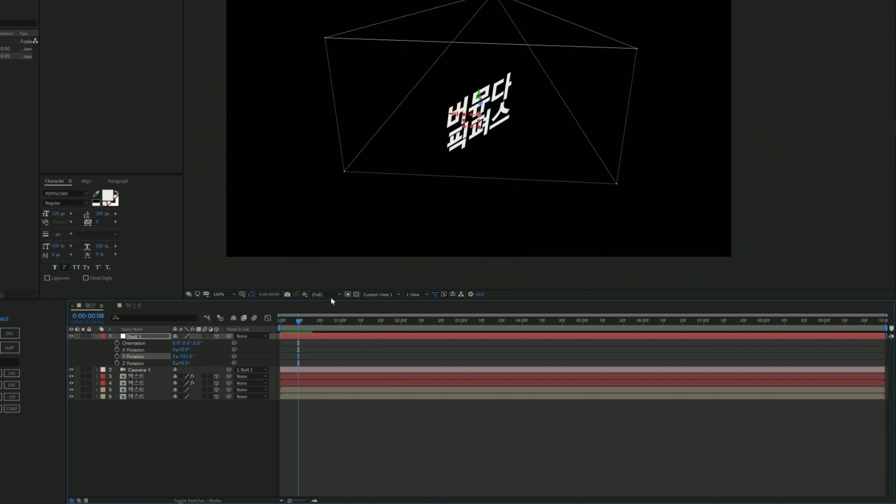
# Switch the viewer to Active Camera and set Null 1's Y Rotation to 0°
pyautogui.click(385, 295)
pyautogui.click(383, 302)
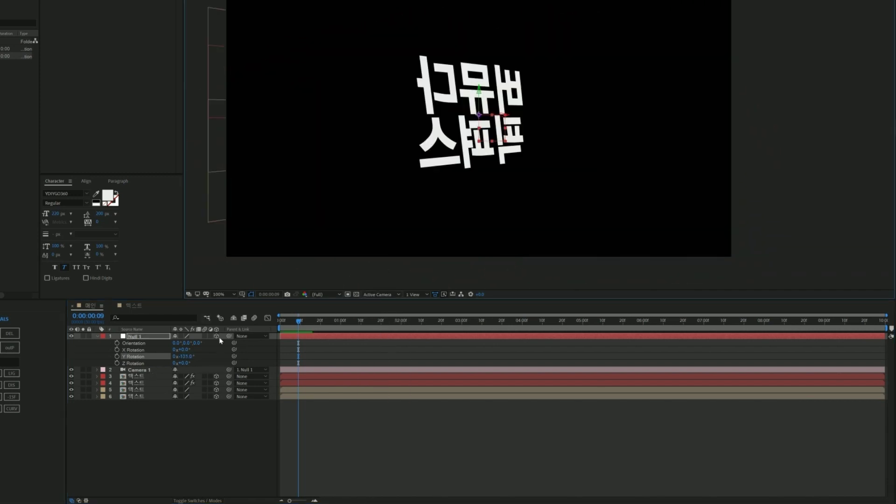
pyautogui.moveTo(188, 358); pyautogui.dragTo(304, 363)
pyautogui.click(185, 356)
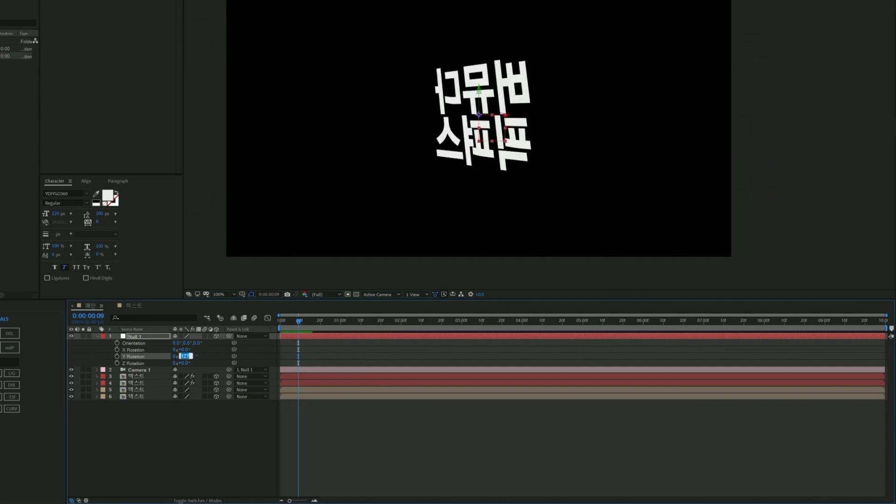
pyautogui.write('0')
pyautogui.press('Return')
pyautogui.click(187, 429)
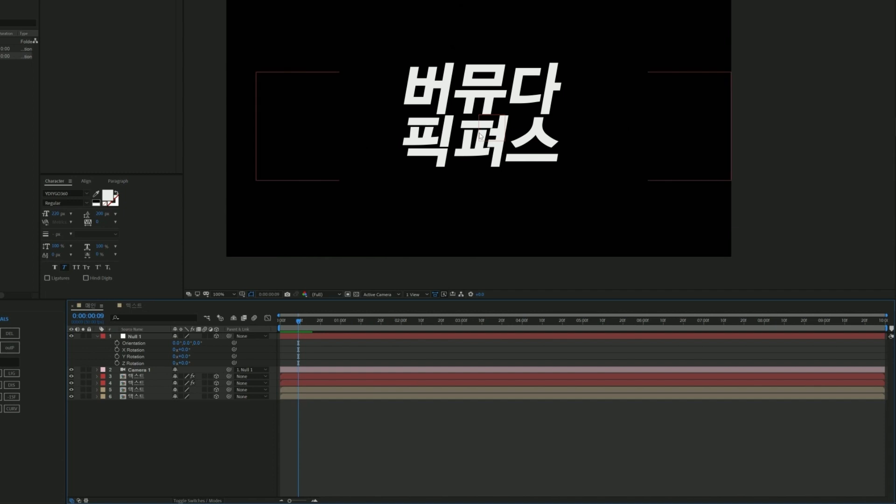
# Keyframe Null 1's Y Rotation from 0° at 0:00:00:15 to -9.3° at 0:00:01:15
pyautogui.click(97, 336)
pyautogui.click(97, 336)
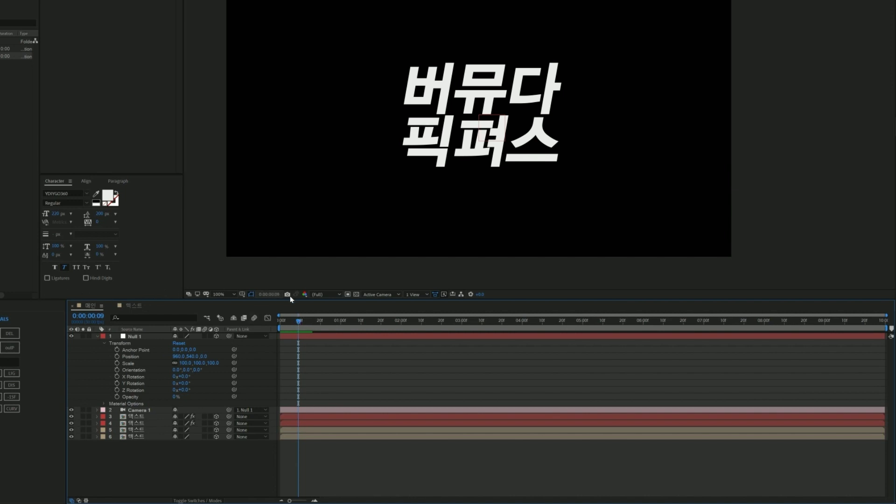
pyautogui.moveTo(299, 322); pyautogui.dragTo(310, 322)
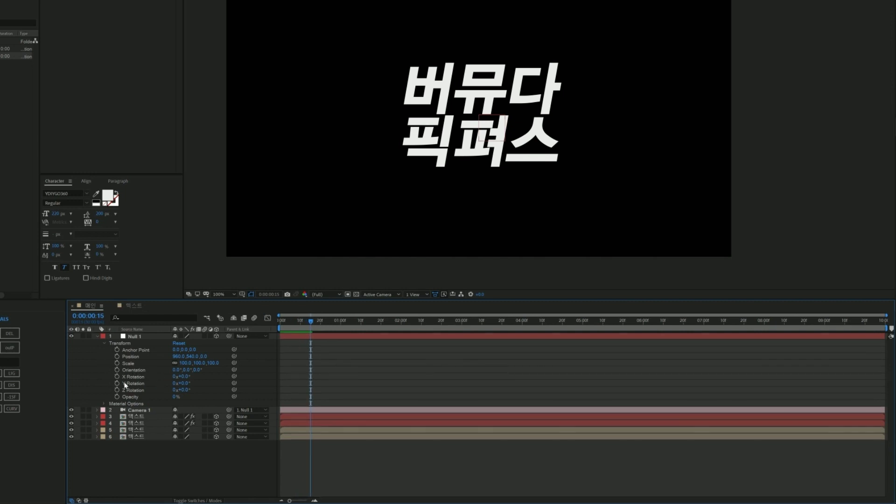
pyautogui.click(117, 383)
pyautogui.moveTo(314, 322); pyautogui.dragTo(372, 331)
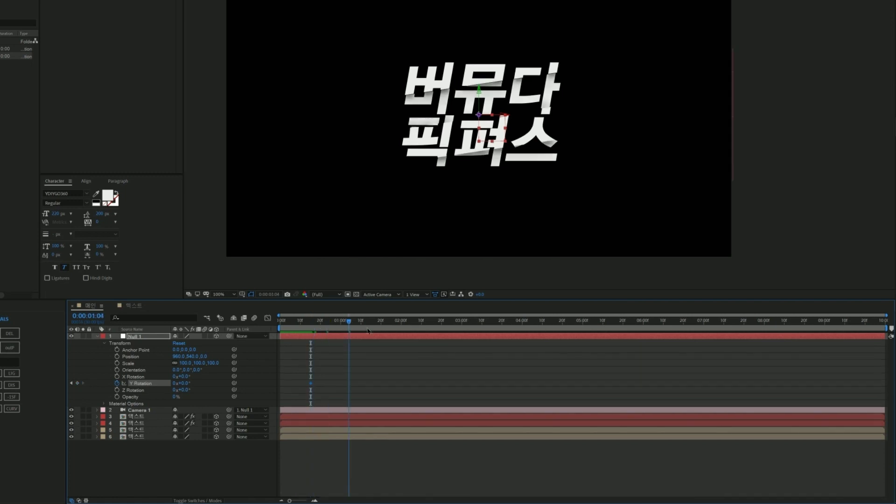
pyautogui.click(185, 383)
pyautogui.write('-9.3')
pyautogui.press('Return')
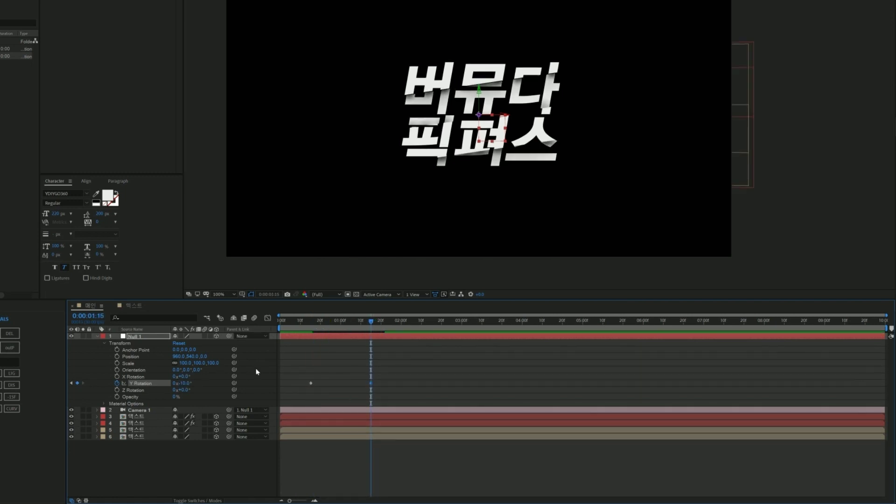
pyautogui.click(366, 322)
# Preview the rotation from the start, then stop and step back one frame
pyautogui.press('Home')
pyautogui.press('space')
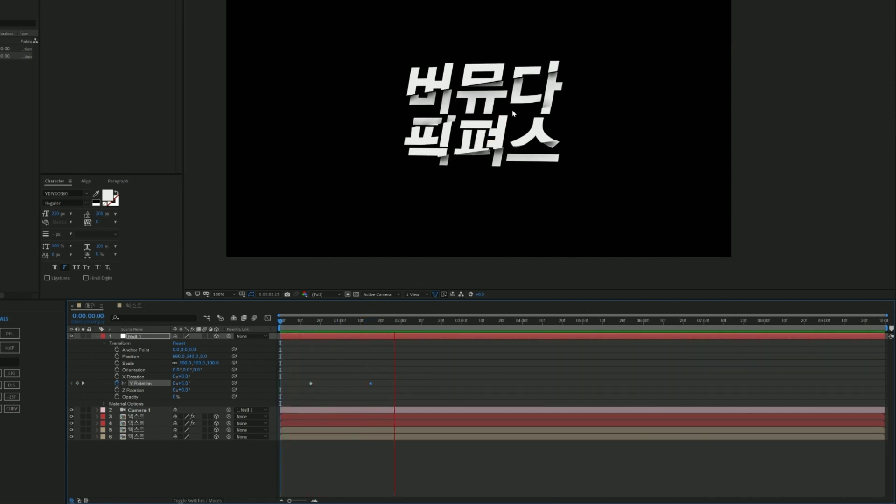
pyautogui.press('space')
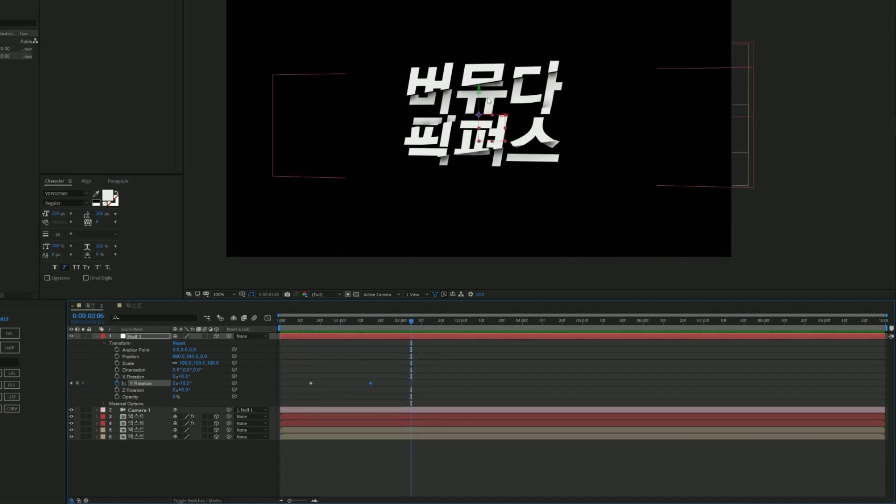
pyautogui.press('pageup')
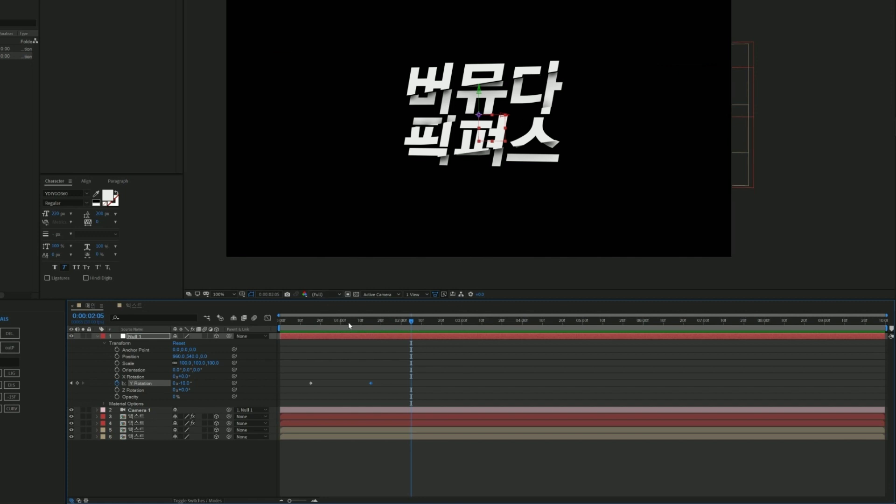
# Set a Position keyframe on Null 1 at 20 frames
pyautogui.click(310, 320)
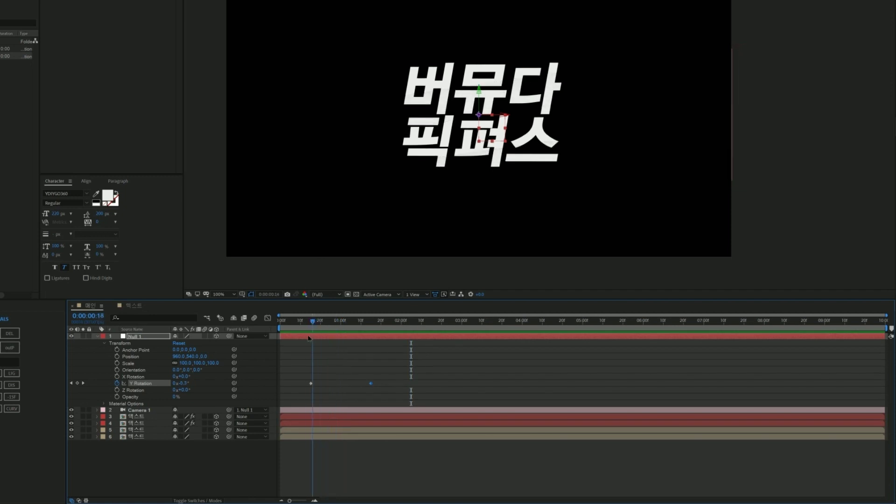
pyautogui.click(158, 337)
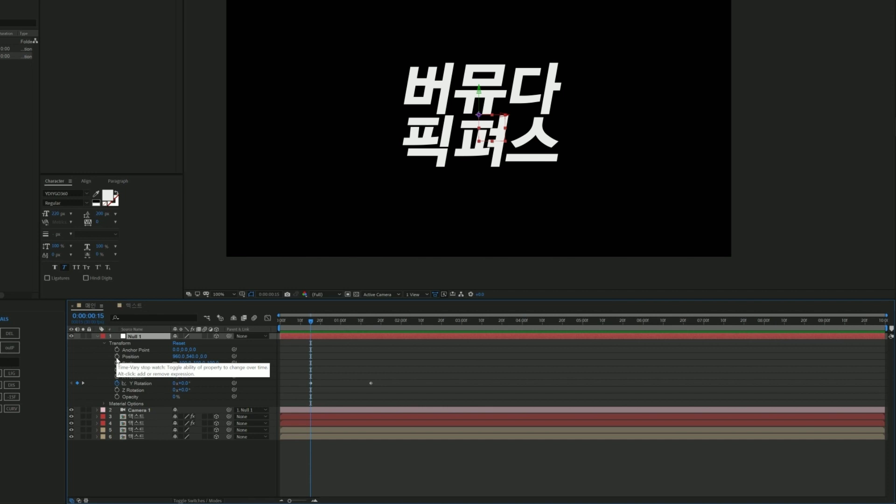
pyautogui.press('space')
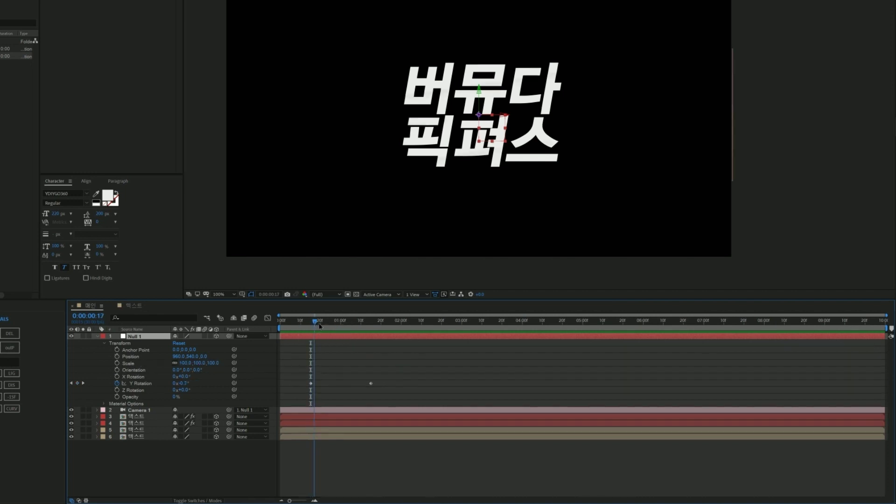
pyautogui.click(117, 357)
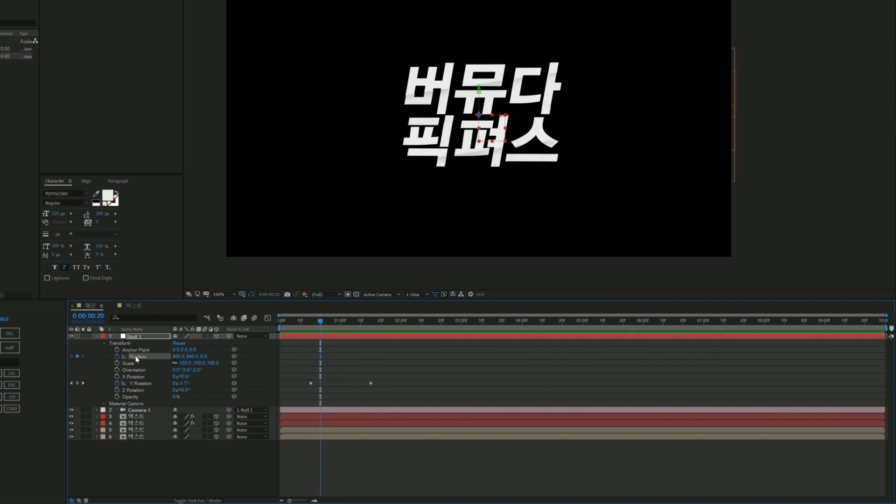
# At frame 0, push Null 1's Z position to about 1944, then select all its keyframes
pyautogui.press('Home')
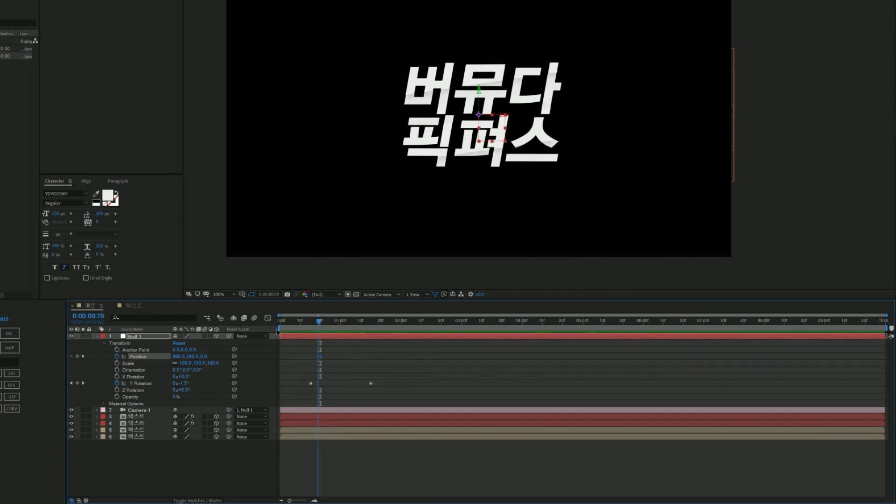
pyautogui.moveTo(204, 356); pyautogui.dragTo(560, 356)
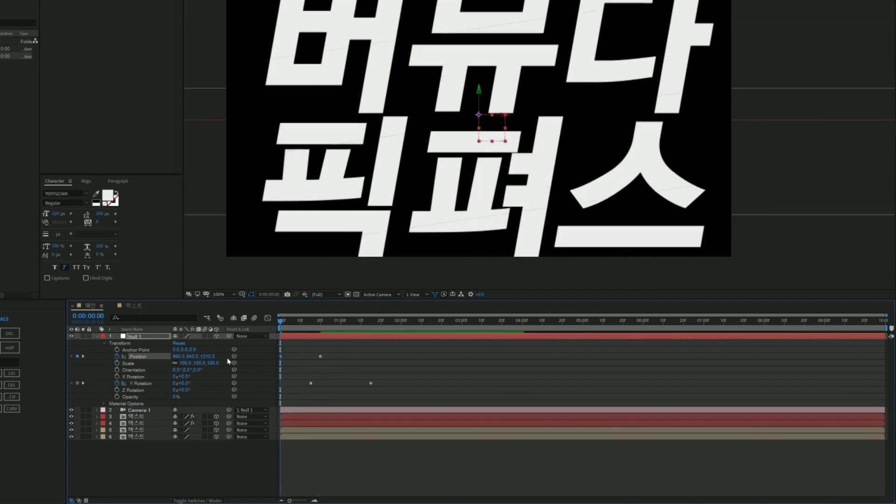
pyautogui.moveTo(206, 356); pyautogui.dragTo(327, 356)
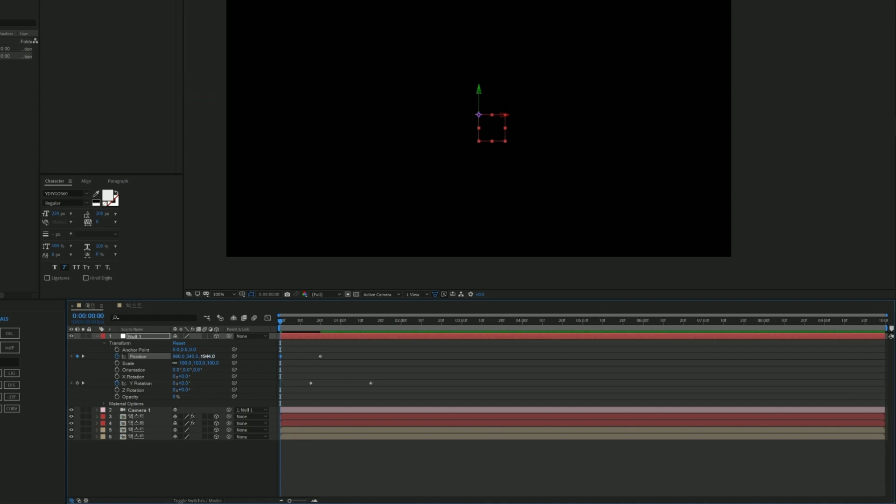
pyautogui.moveTo(213, 356); pyautogui.dragTo(170, 360)
pyautogui.moveTo(416, 349); pyautogui.dragTo(279, 397)
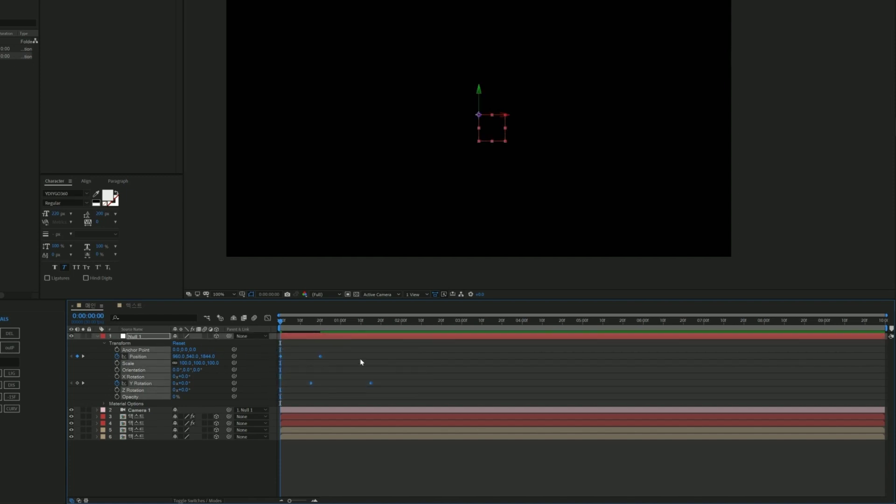
pyautogui.moveTo(416, 349); pyautogui.dragTo(277, 393)
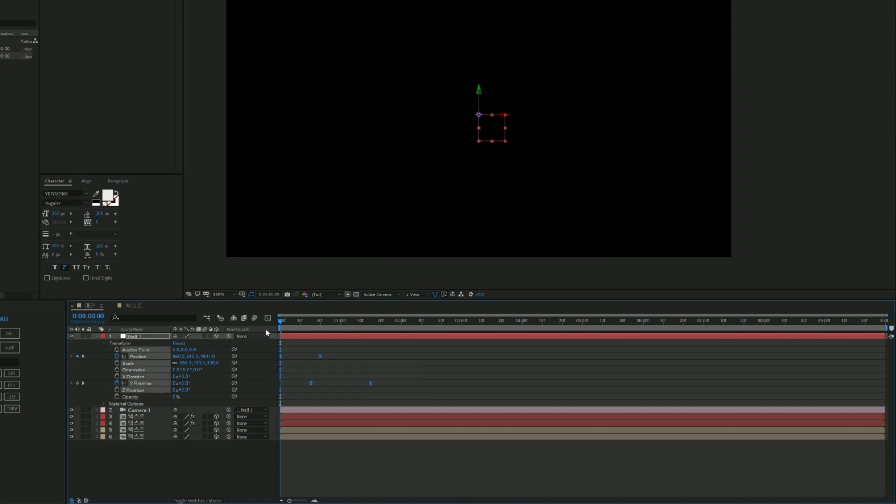
# In the Graph Editor, lengthen the Position keyframes' ease to about 86% influence
pyautogui.click(270, 318)
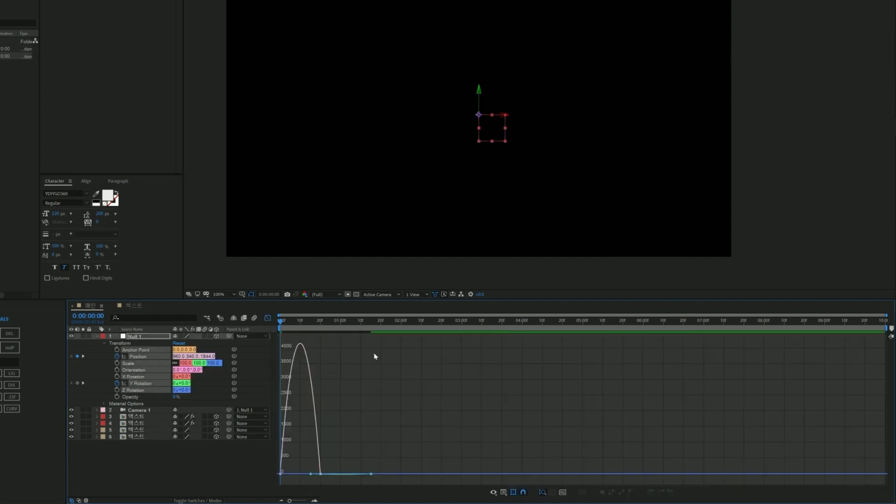
pyautogui.moveTo(344, 455); pyautogui.dragTo(306, 478)
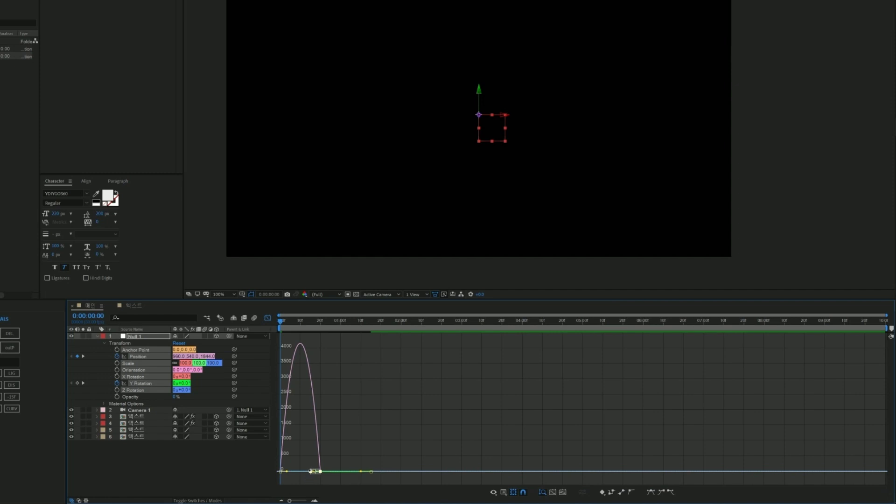
pyautogui.scroll(2, 310, 472)
pyautogui.scroll(5, 343, 475)
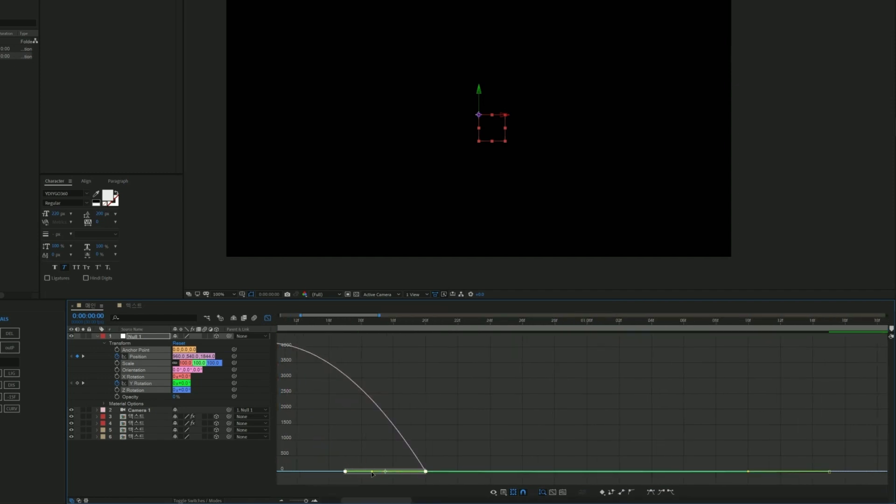
pyautogui.moveTo(372, 474)
pyautogui.mouseDown()
pyautogui.moveTo(254, 477)
pyautogui.moveTo(365, 474)
pyautogui.moveTo(396, 451)
pyautogui.mouseUp()
pyautogui.click(601, 442)
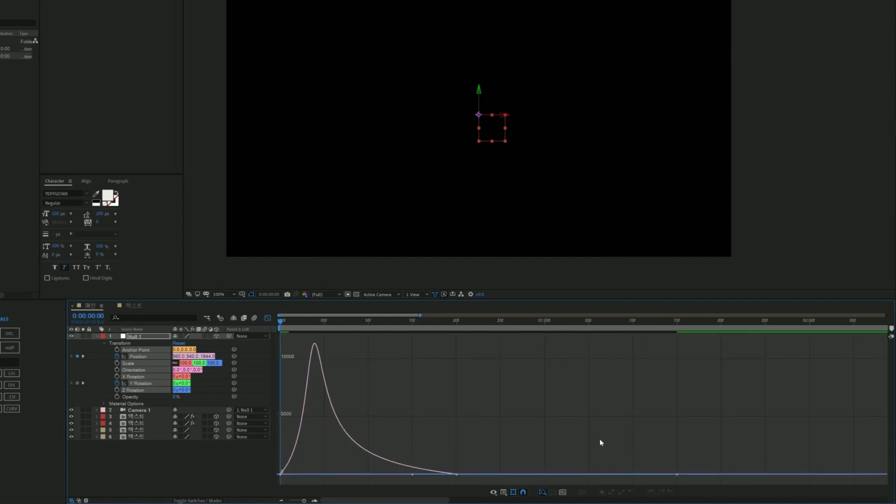
pyautogui.click(267, 318)
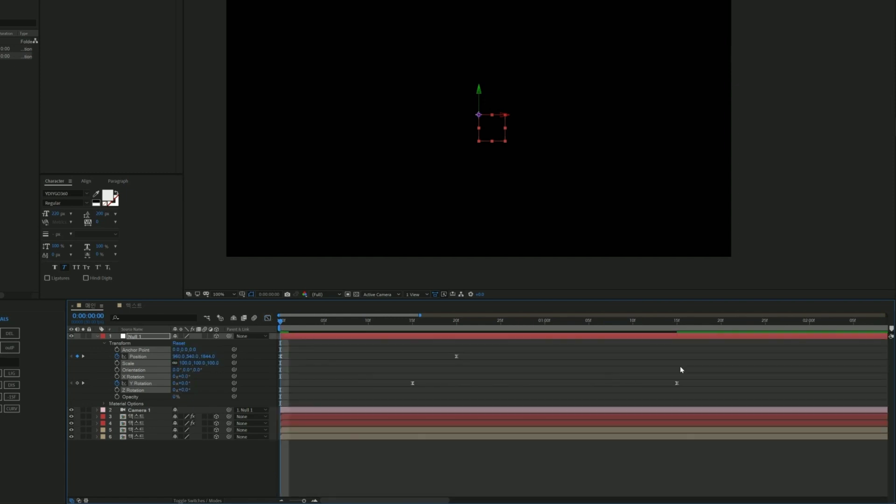
# Reshape the Y Rotation speed curve into a sharp early dip with a long ease
pyautogui.moveTo(711, 373); pyautogui.dragTo(366, 404)
pyautogui.click(267, 318)
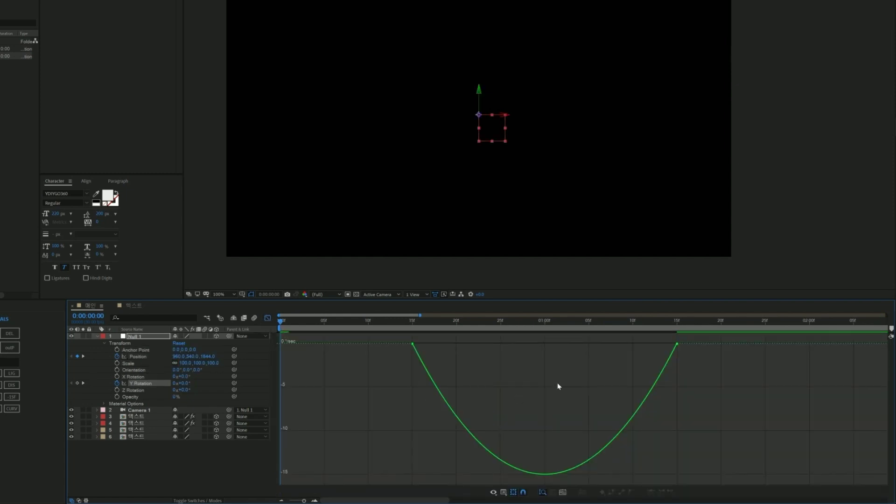
pyautogui.moveTo(644, 376); pyautogui.dragTo(697, 337)
pyautogui.moveTo(633, 344); pyautogui.dragTo(545, 345)
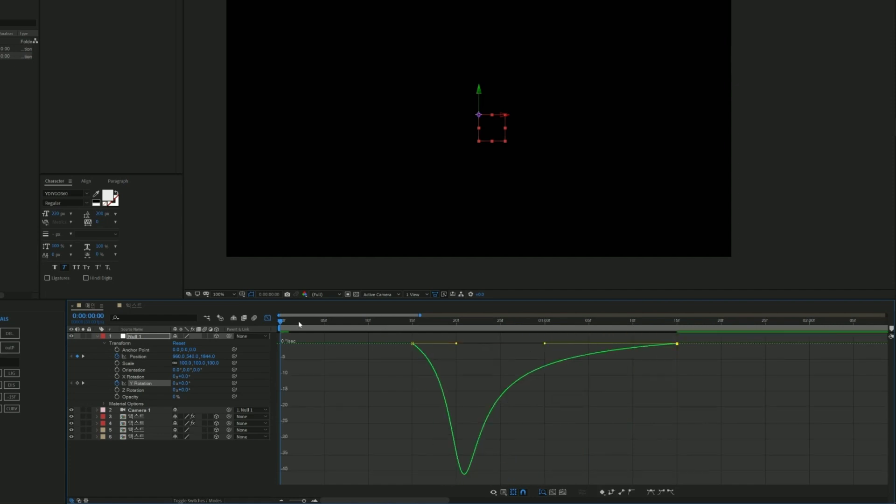
pyautogui.click(267, 318)
# Select the four text layers, reveal their keyframes with U, and select all Opacity and Position keyframes
pyautogui.click(97, 336)
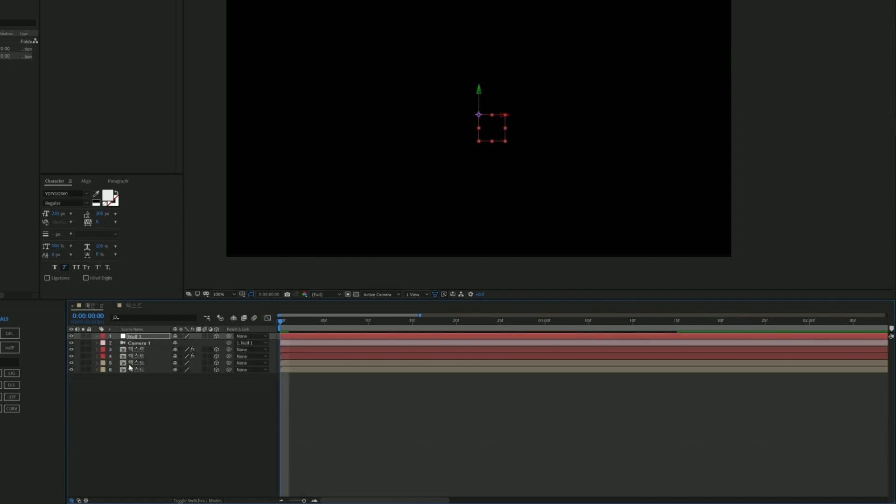
pyautogui.click(139, 350)
pyautogui.keyDown('shift'); pyautogui.click(136, 369); pyautogui.keyUp('shift')
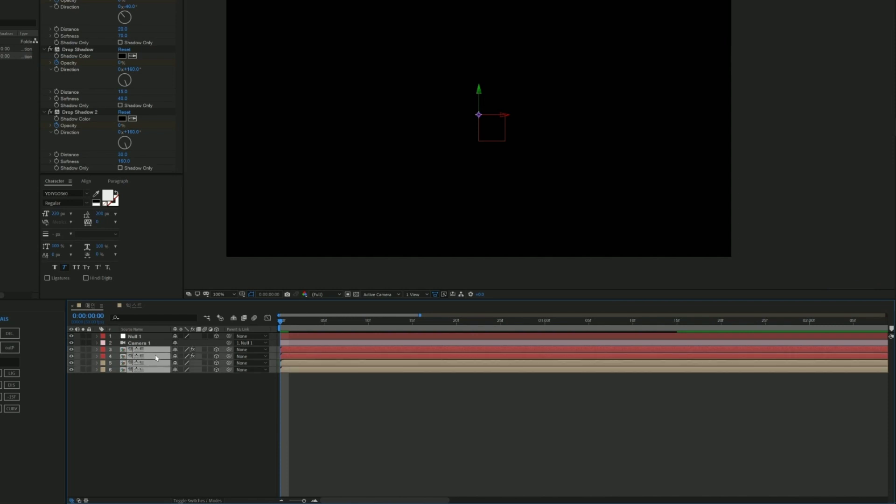
pyautogui.press('u')
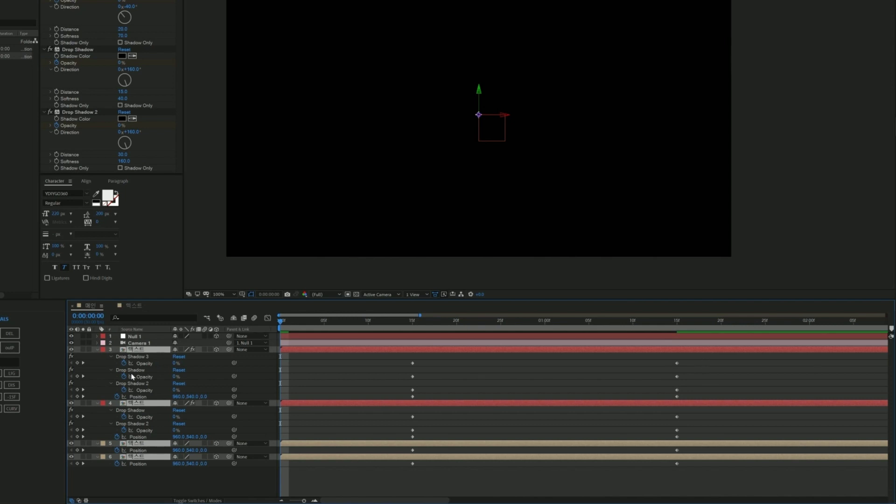
pyautogui.moveTo(705, 363); pyautogui.dragTo(378, 484)
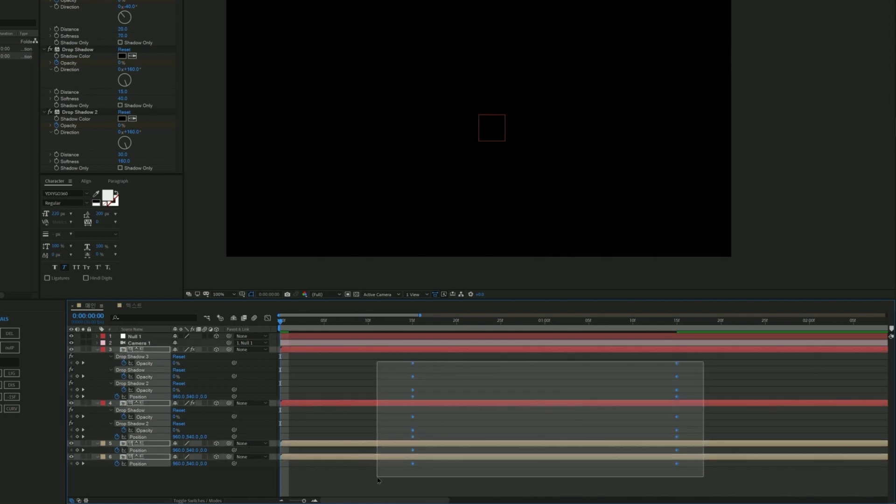
# In the speed graph, raise the end keyframes' easing influence to 100%
pyautogui.click(267, 318)
pyautogui.rightClick(364, 371)
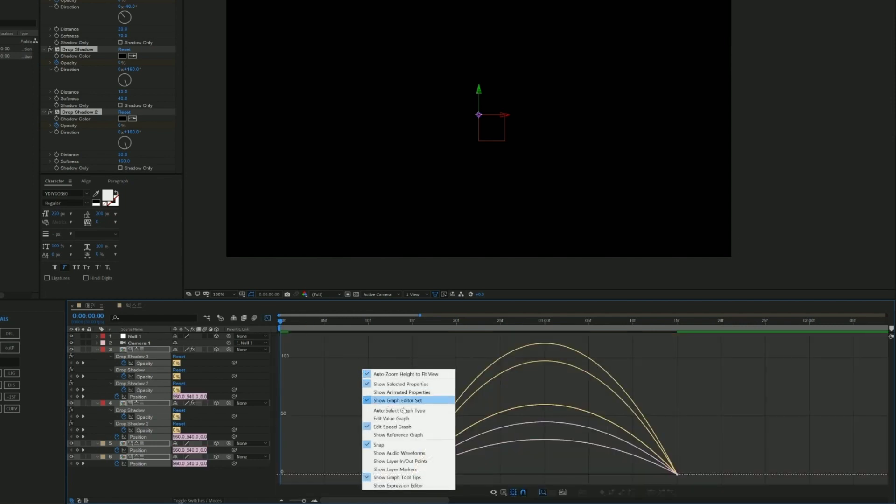
pyautogui.click(399, 419)
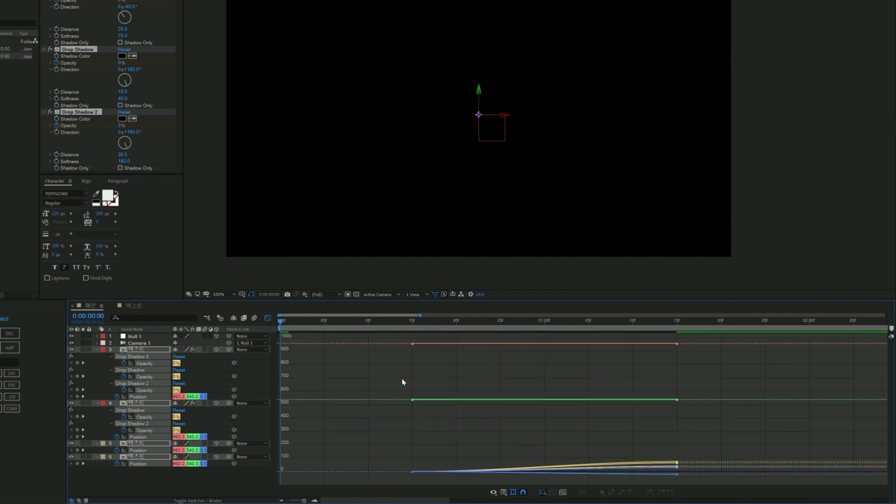
pyautogui.rightClick(454, 368)
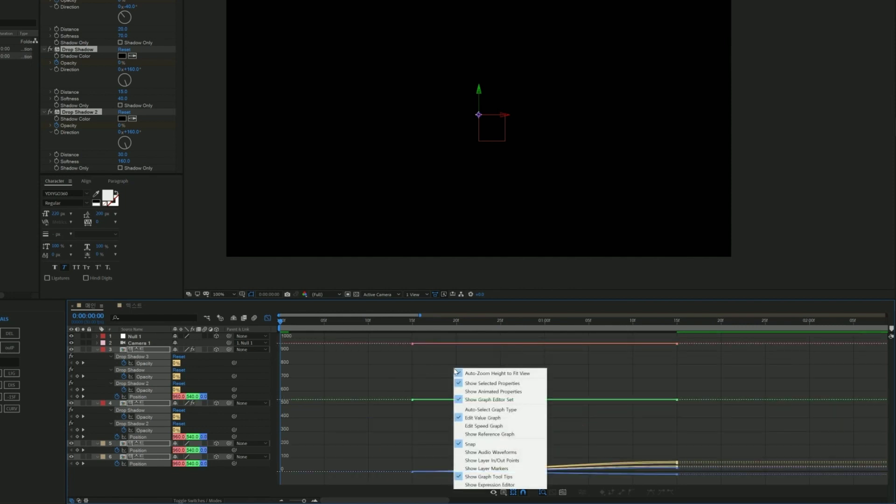
pyautogui.click(479, 426)
pyautogui.moveTo(719, 442); pyautogui.dragTo(618, 481)
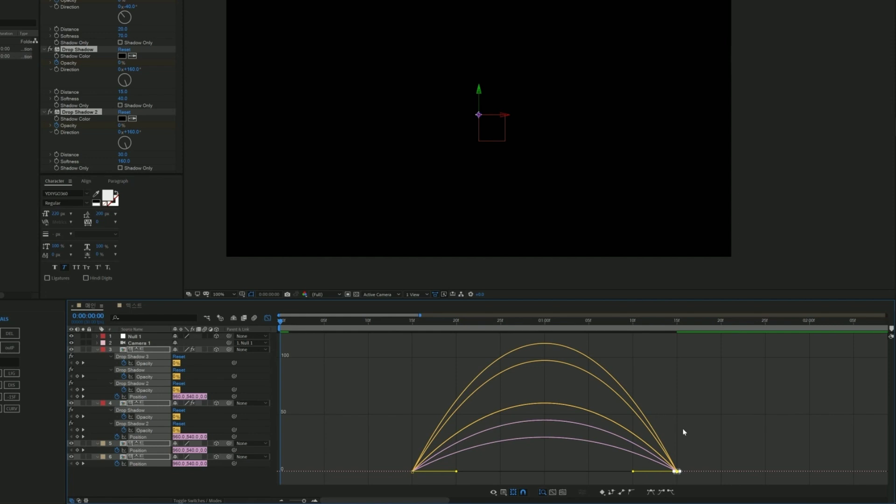
pyautogui.moveTo(716, 435); pyautogui.dragTo(653, 479)
pyautogui.moveTo(630, 472); pyautogui.dragTo(534, 475)
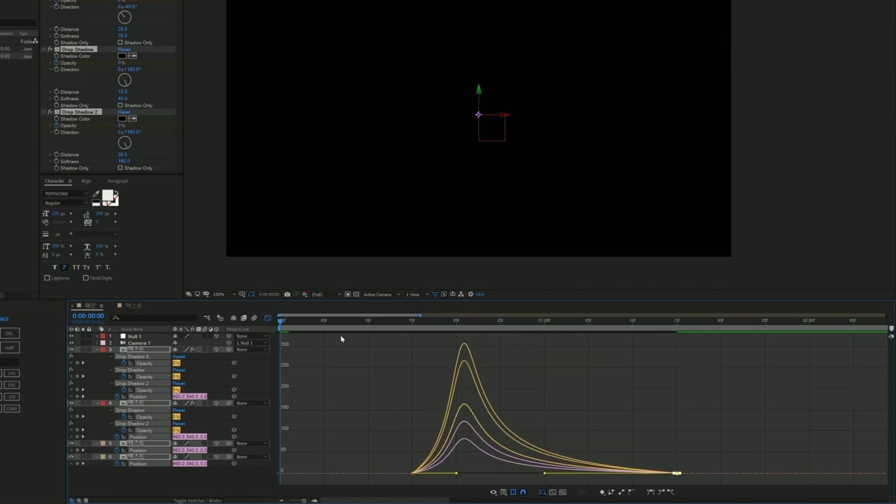
# Close the Graph Editor and play a preview of the eased title animation
pyautogui.click(268, 318)
pyautogui.click(519, 475)
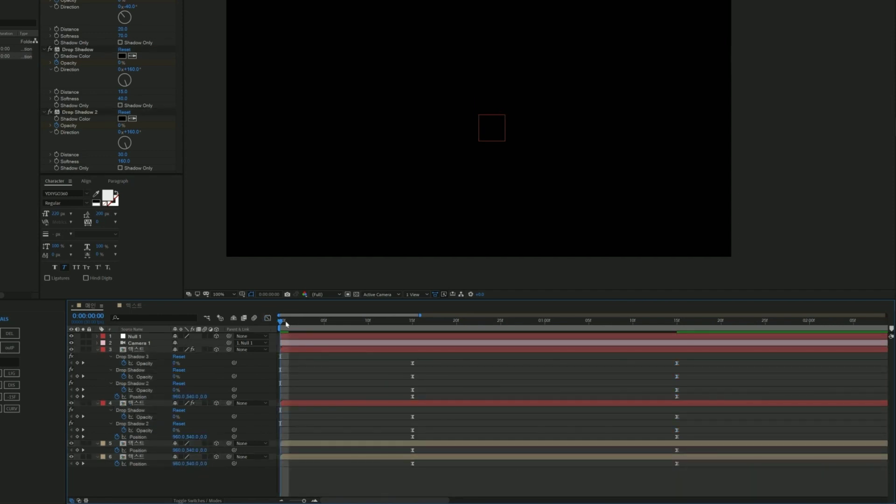
pyautogui.press('space')
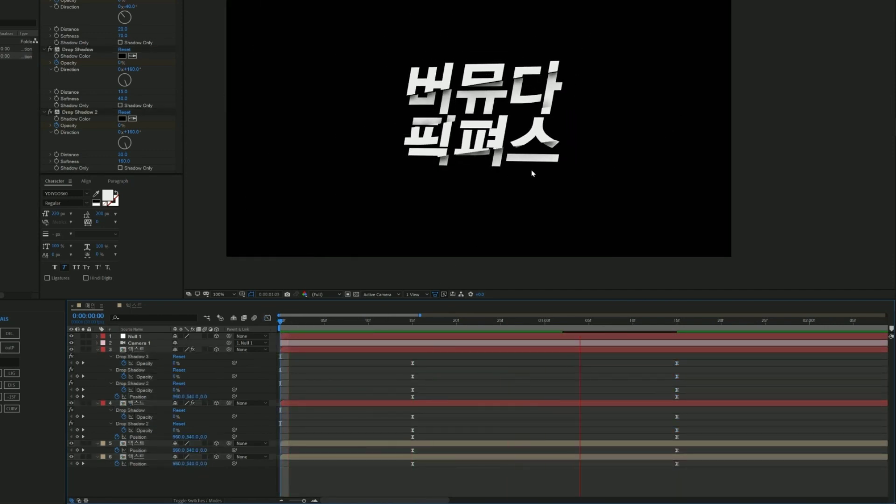
pyautogui.press('space')
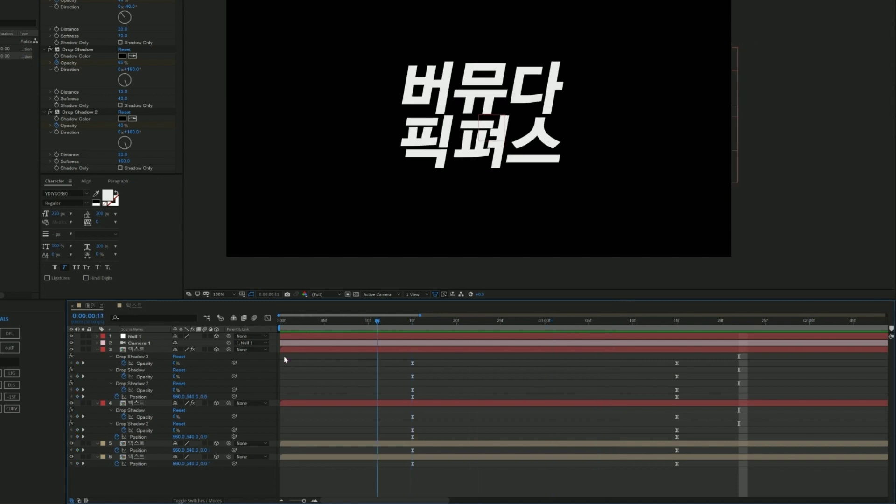
# Collapse the property rows of all four text layers
pyautogui.click(97, 350)
pyautogui.click(97, 356)
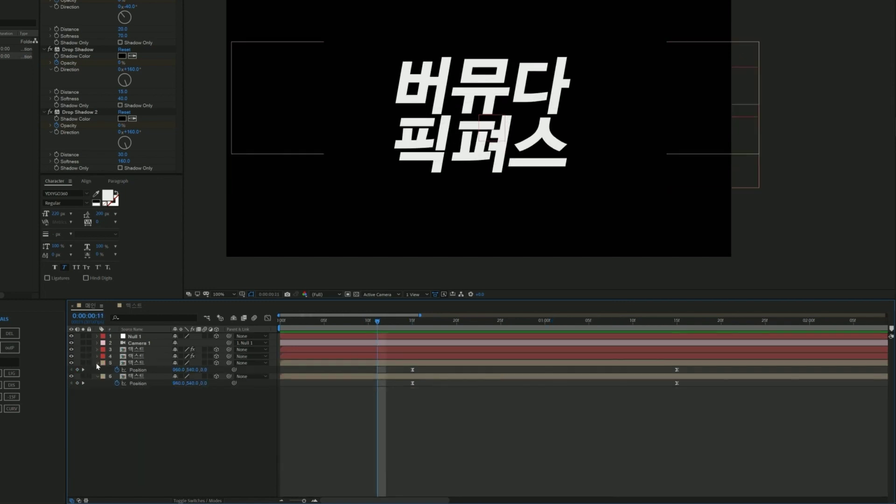
pyautogui.click(97, 362)
pyautogui.click(96, 369)
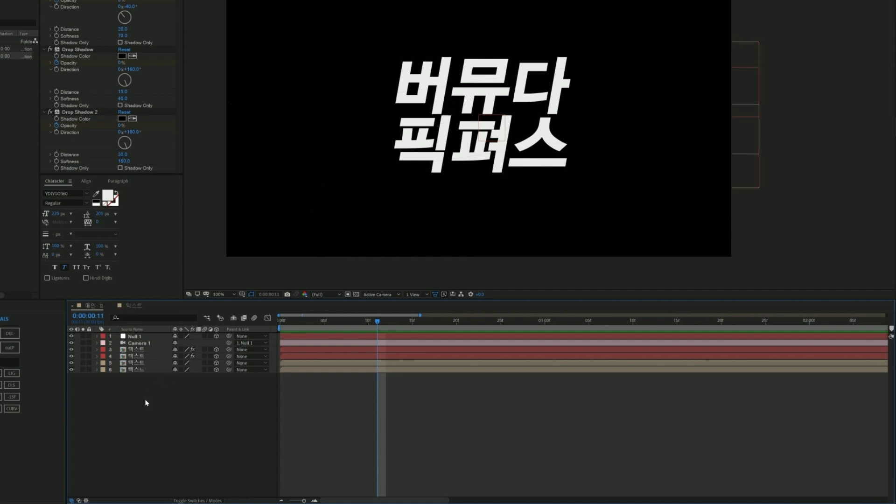
# Add a new adjustment layer and apply Turbulent Displace to it
pyautogui.rightClick(170, 390)
pyautogui.moveTo(187, 393)
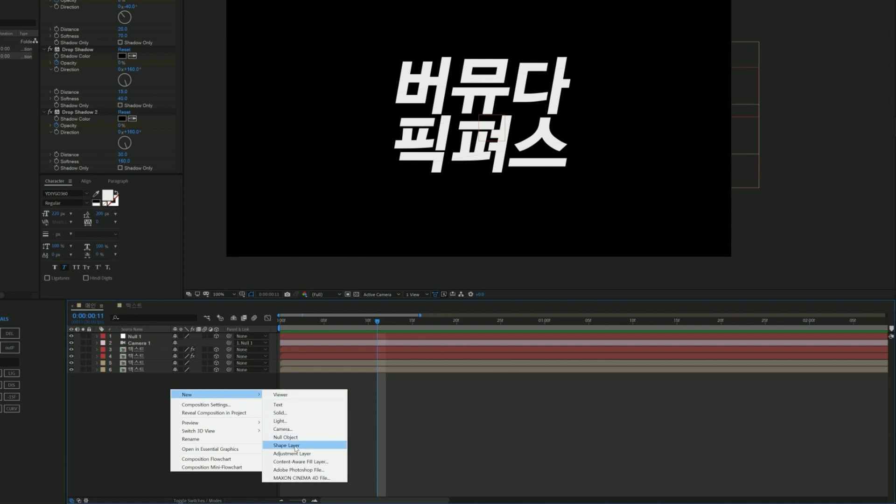
pyautogui.click(293, 454)
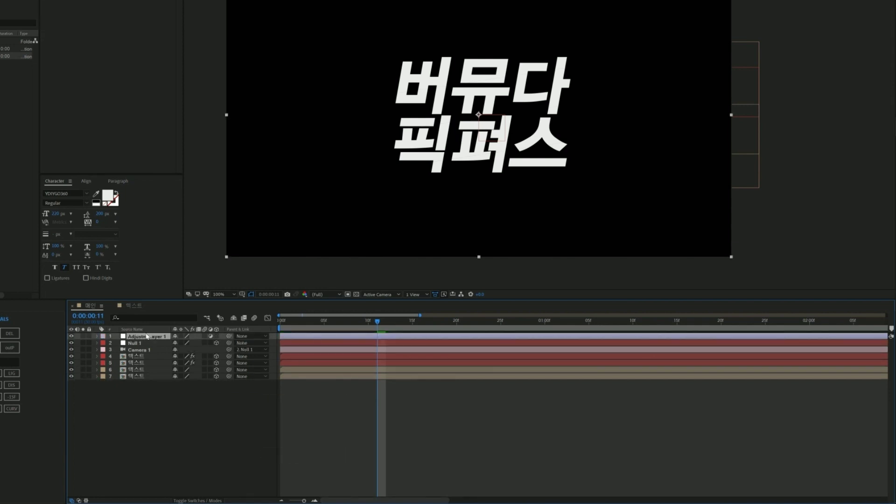
pyautogui.hotkey('ctrl', 'space')
pyautogui.write('t')
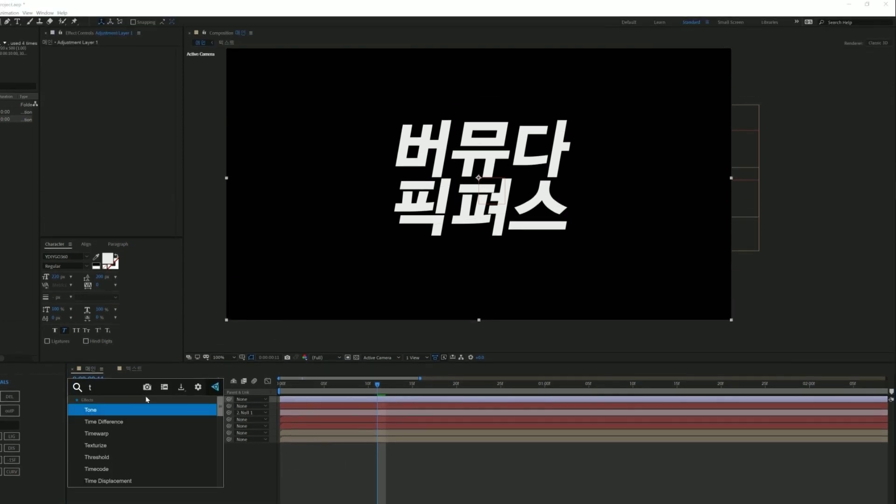
pyautogui.write('ur')
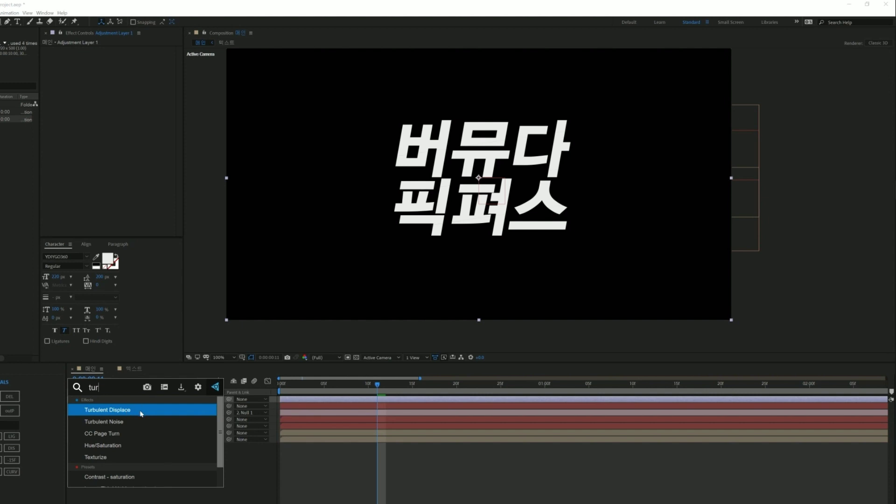
pyautogui.press('Return')
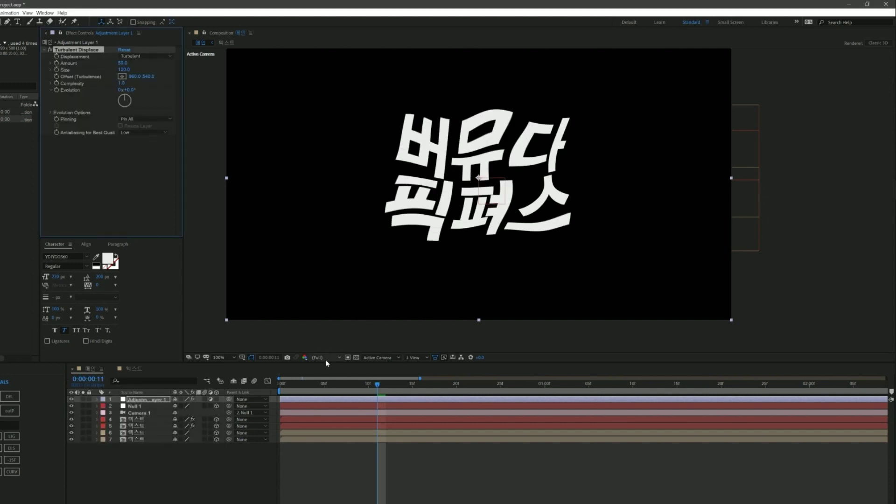
# Set Turbulent Displace Size to 250 and Amount to 0 at frame 20
pyautogui.click(124, 70)
pyautogui.write('250')
pyautogui.press('Return')
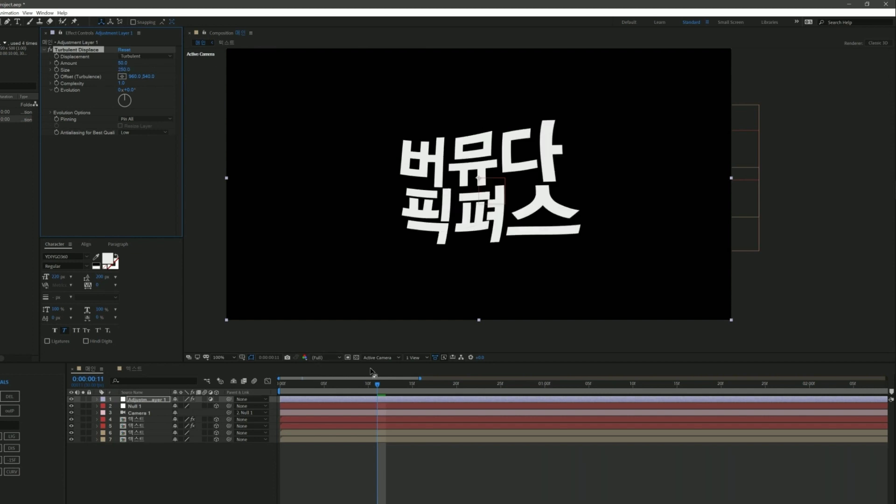
pyautogui.moveTo(377, 386)
pyautogui.mouseDown()
pyautogui.moveTo(303, 397)
pyautogui.moveTo(457, 396)
pyautogui.mouseUp()
pyautogui.click(122, 63)
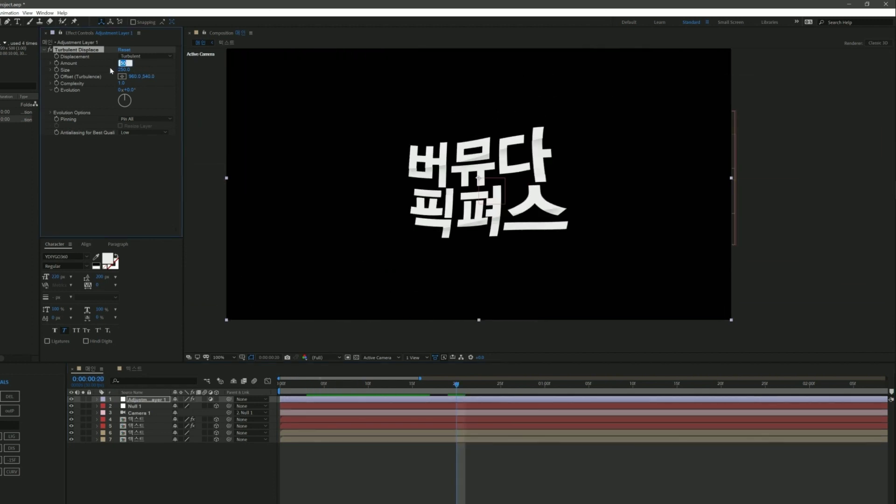
pyautogui.write('0')
pyautogui.press('Return')
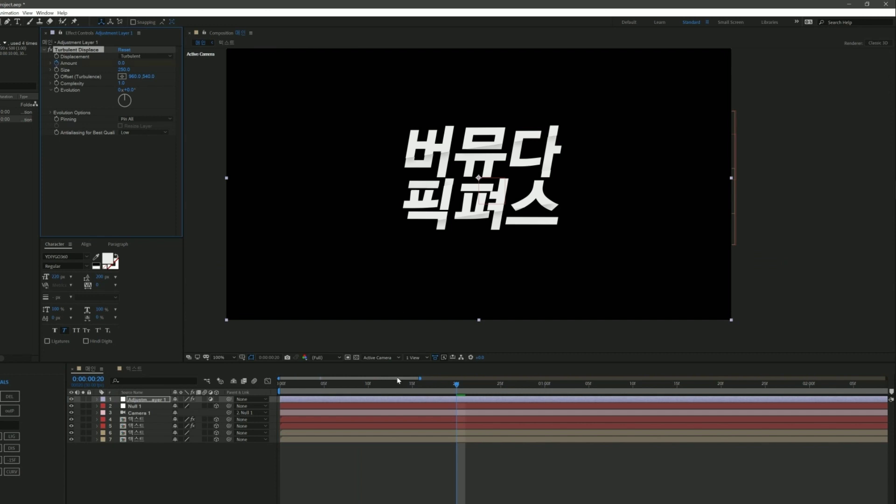
# Set the Turbulent Displace Amount to 50 at frame 0
pyautogui.press('Home')
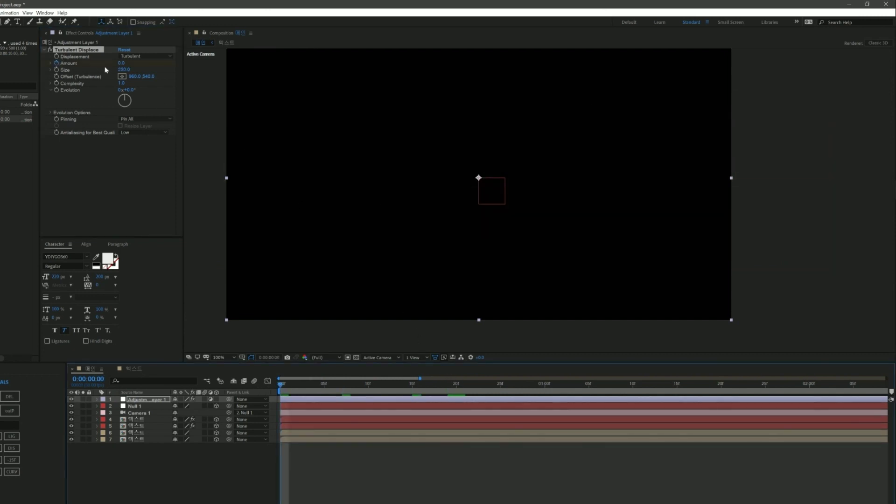
pyautogui.click(123, 63)
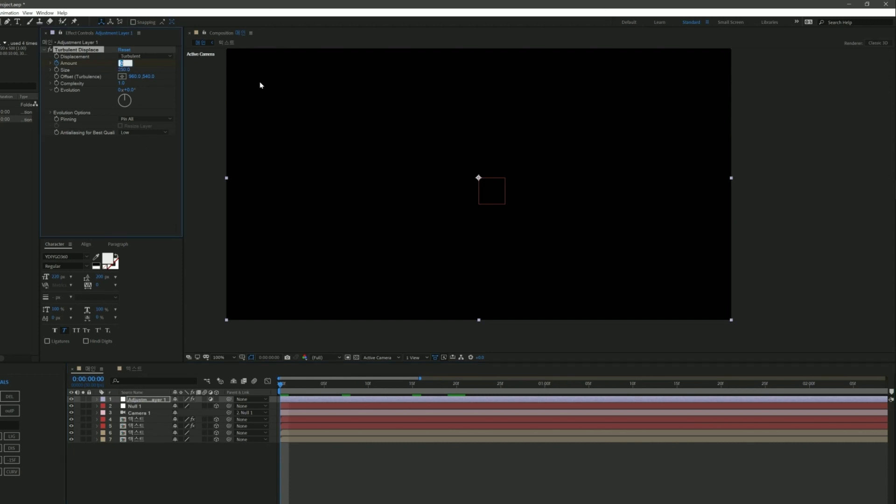
pyautogui.write('50')
pyautogui.press('Return')
# Preview the warp animation and park the playhead at frame 12
pyautogui.click(421, 474)
pyautogui.press('space')
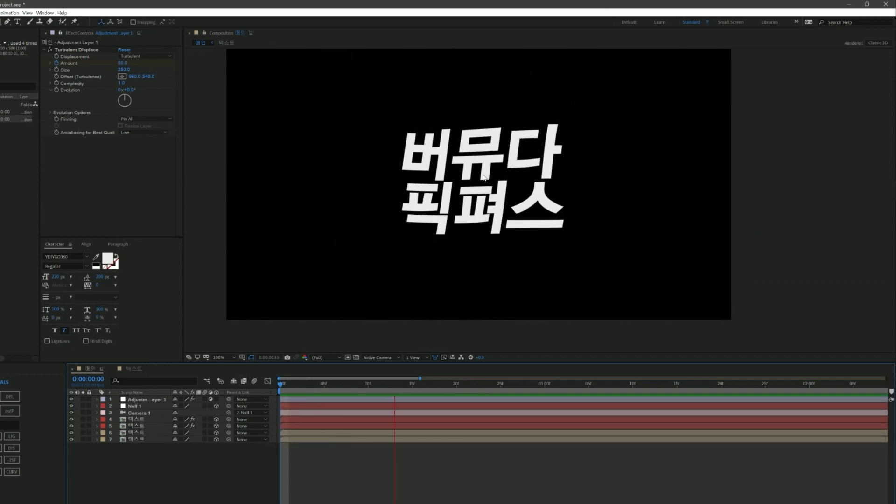
pyautogui.press('space')
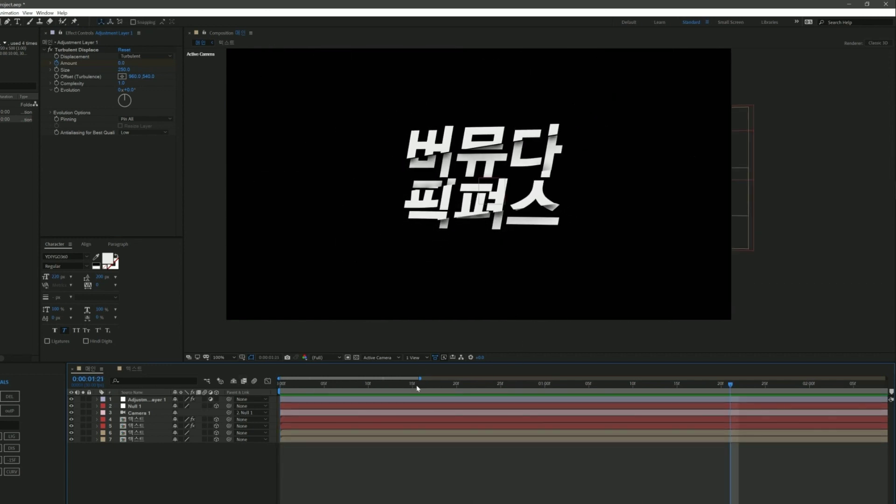
pyautogui.moveTo(417, 388); pyautogui.dragTo(385, 386)
# Apply Easy Ease (F9) to both Amount keyframes in the Graph Editor
pyautogui.click(375, 400)
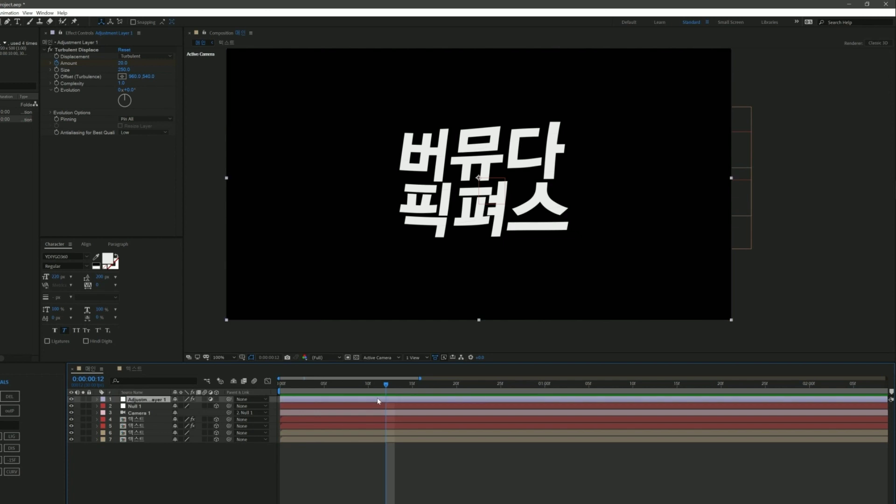
pyautogui.press('u')
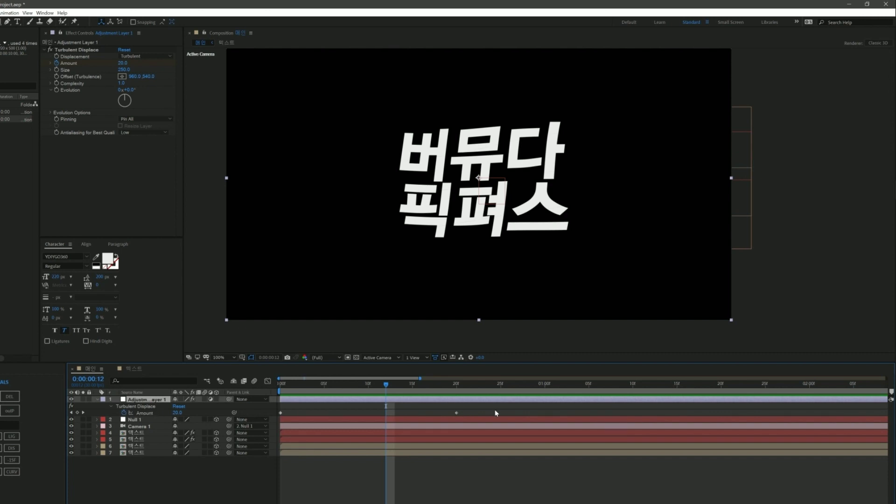
pyautogui.click(145, 413)
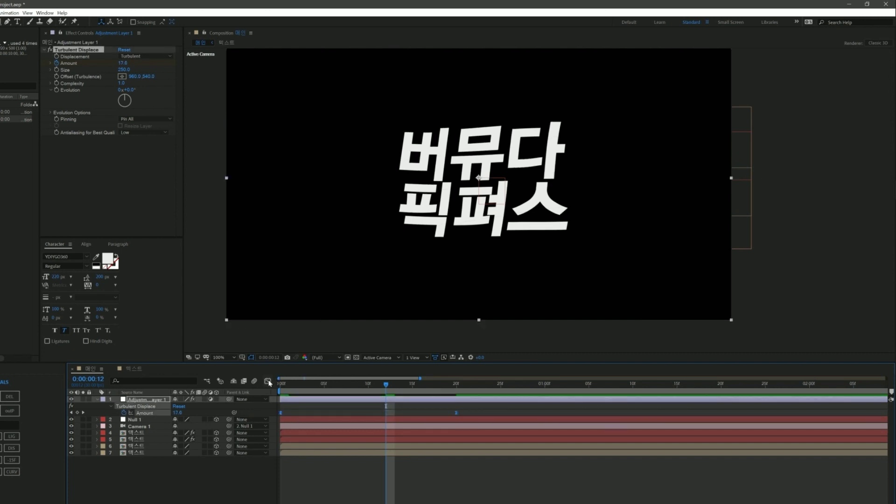
pyautogui.click(268, 381)
pyautogui.moveTo(506, 455)
pyautogui.mouseDown()
pyautogui.moveTo(446, 400)
pyautogui.moveTo(331, 406)
pyautogui.mouseUp()
pyautogui.press('F9')
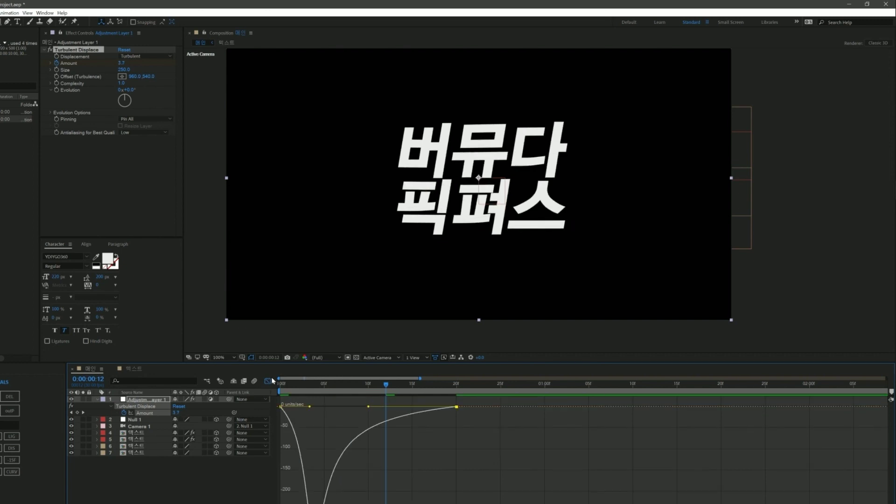
pyautogui.click(267, 381)
# Preview the eased warp from the start of the composition
pyautogui.press('pageup')
pyautogui.press('Home')
pyautogui.press('space')
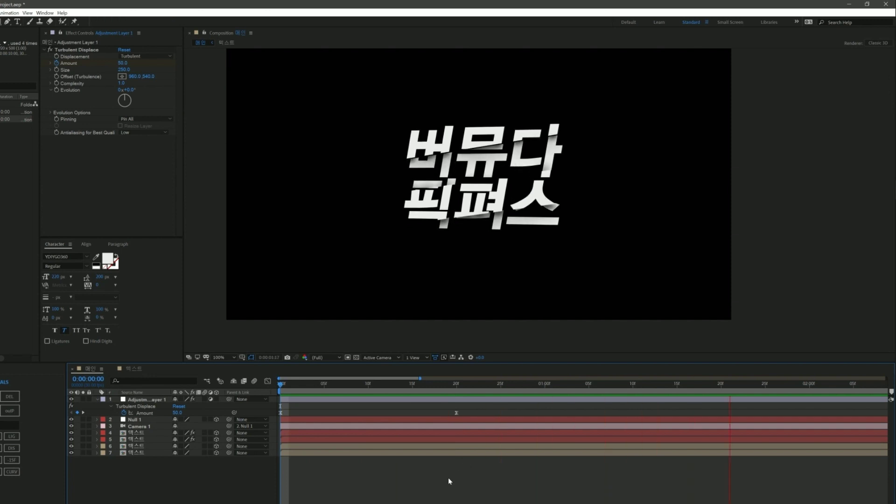
pyautogui.press('space')
# Collapse the adjustment layer and inspect the warp around frames 14 and 16
pyautogui.click(97, 400)
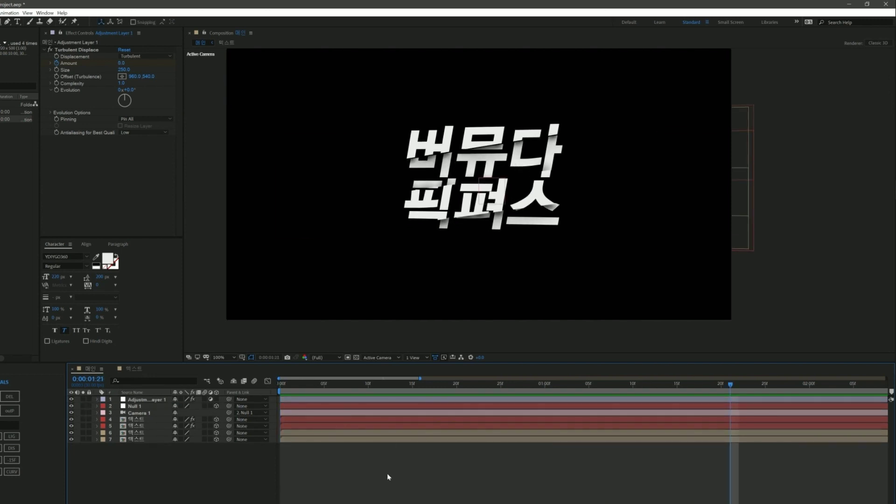
pyautogui.click(351, 387)
pyautogui.click(422, 386)
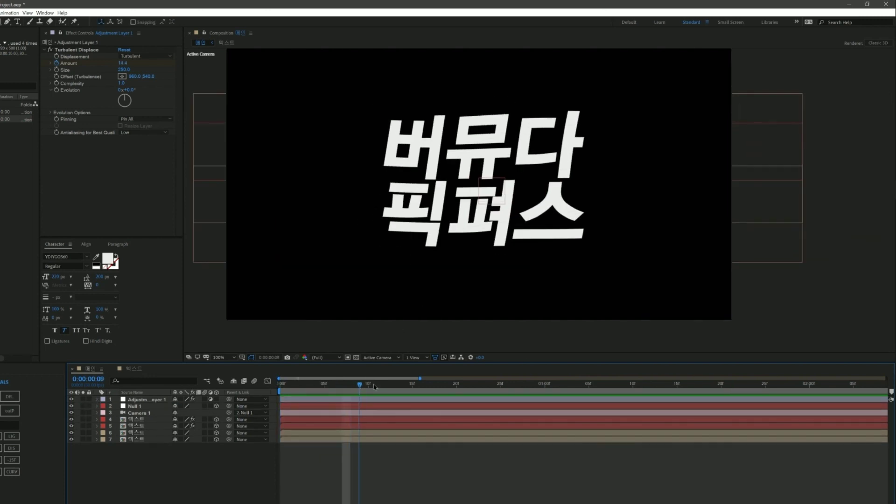
pyautogui.click(320, 386)
pyautogui.click(404, 387)
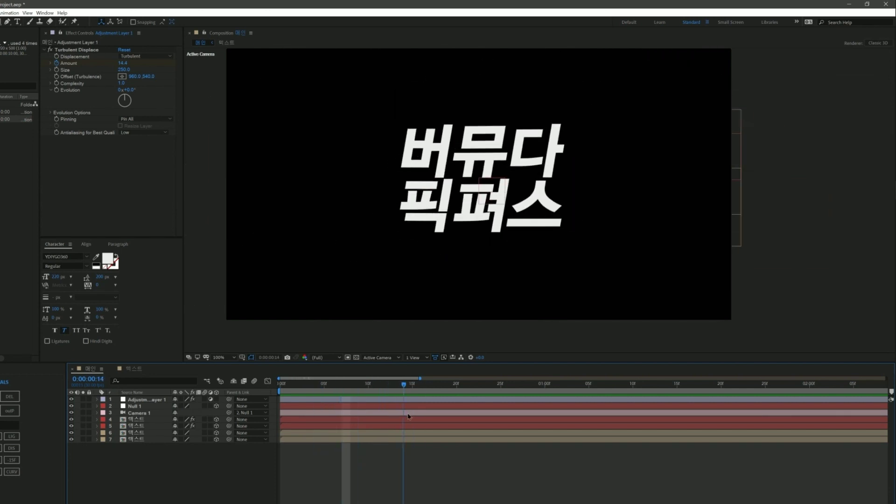
pyautogui.click(136, 420)
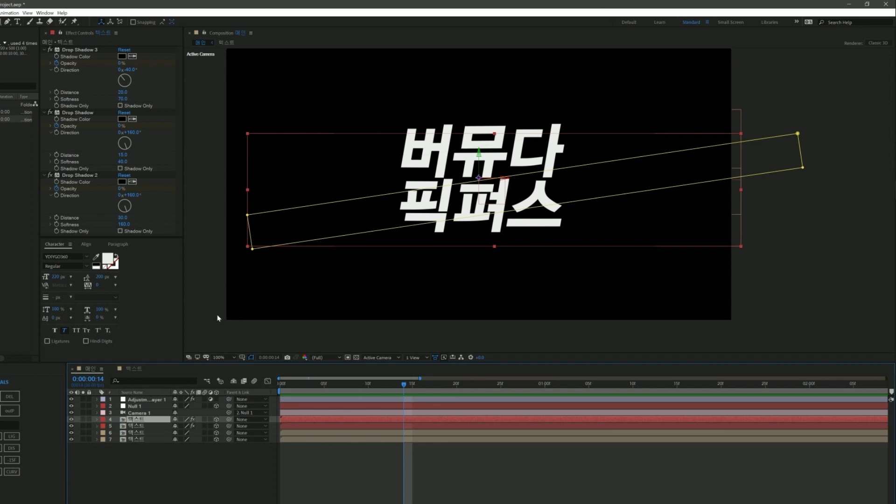
# Apply a Fill effect to text layer 4, placed above the drop shadows
pyautogui.hotkey('ctrl', 'space')
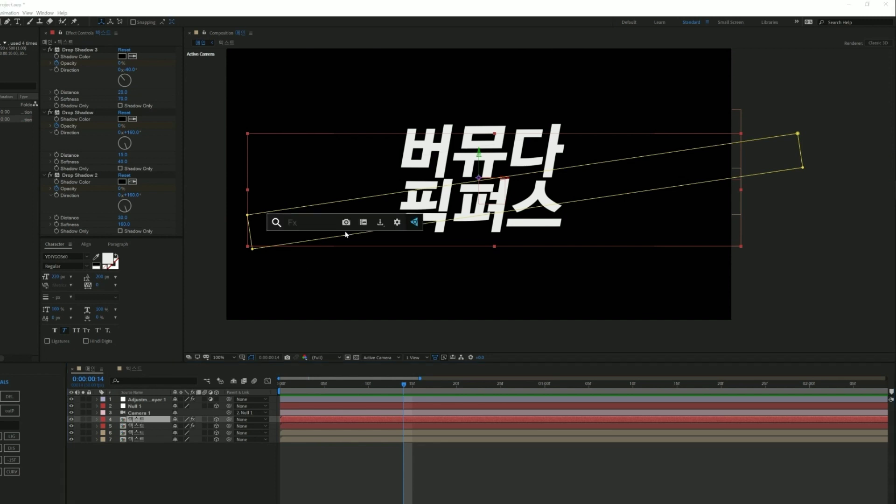
pyautogui.write('fil')
pyautogui.press('Return')
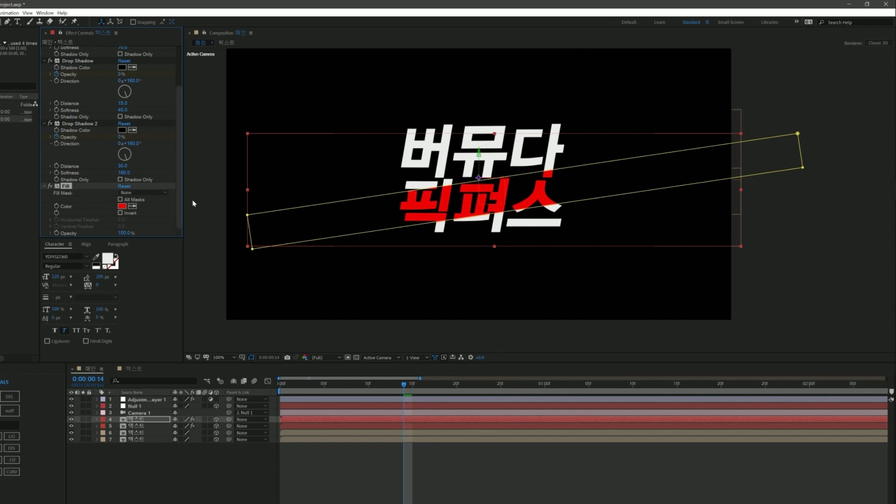
pyautogui.moveTo(67, 189); pyautogui.dragTo(85, 51)
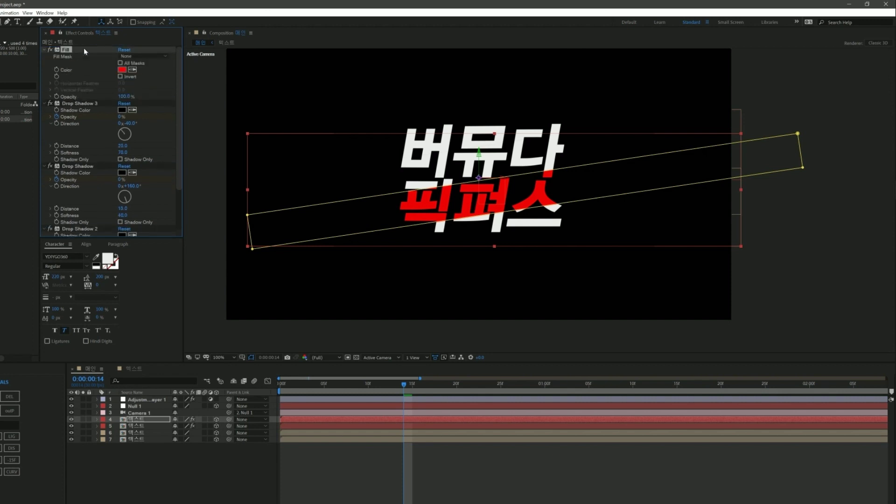
# Set the Fill colour on layer 4 to a vivid orange
pyautogui.click(122, 69)
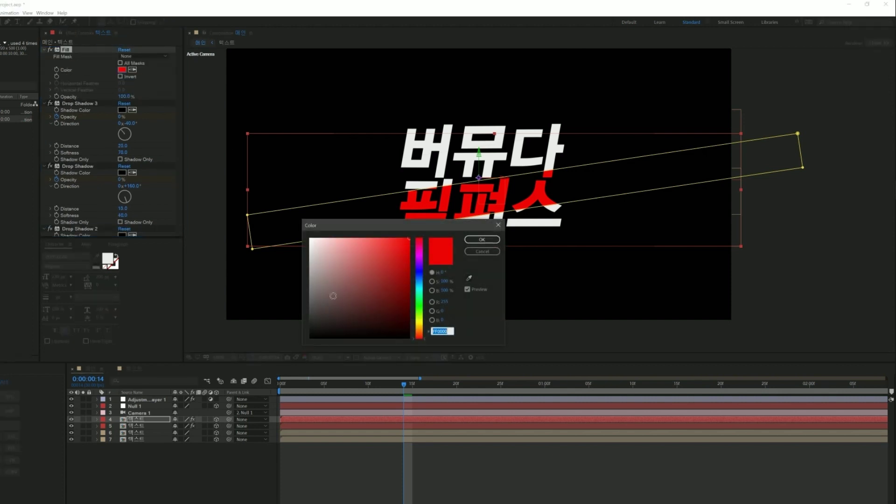
pyautogui.click(419, 335)
pyautogui.moveTo(387, 313); pyautogui.dragTo(409, 315)
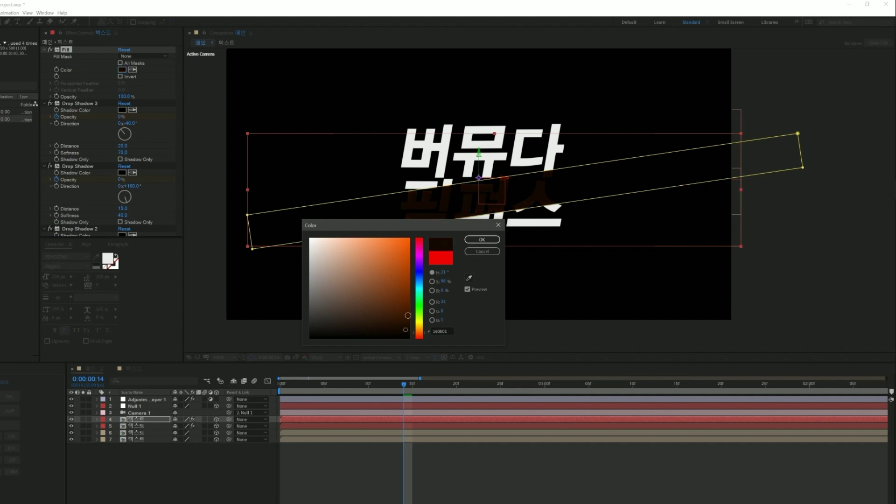
pyautogui.moveTo(400, 324); pyautogui.dragTo(409, 242)
pyautogui.click(482, 240)
pyautogui.click(544, 451)
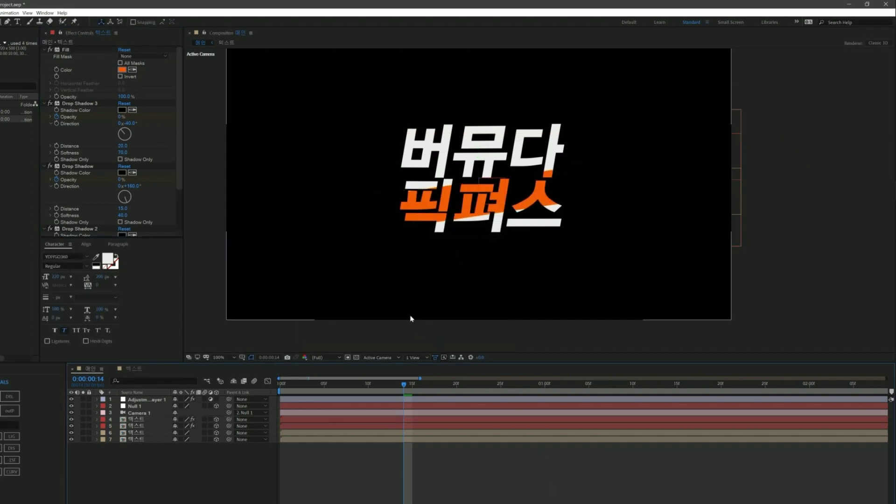
# Paste the orange Fill onto layer 5 and move it above the drop shadows
pyautogui.click(66, 52)
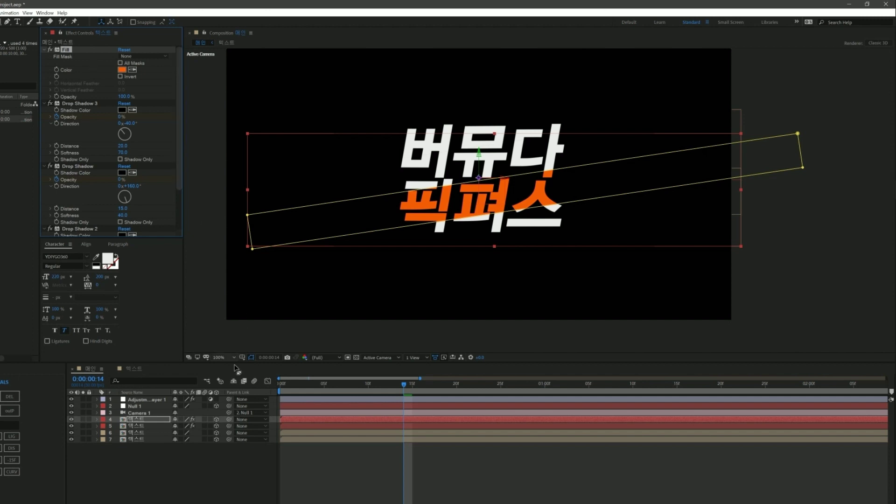
pyautogui.click(147, 424)
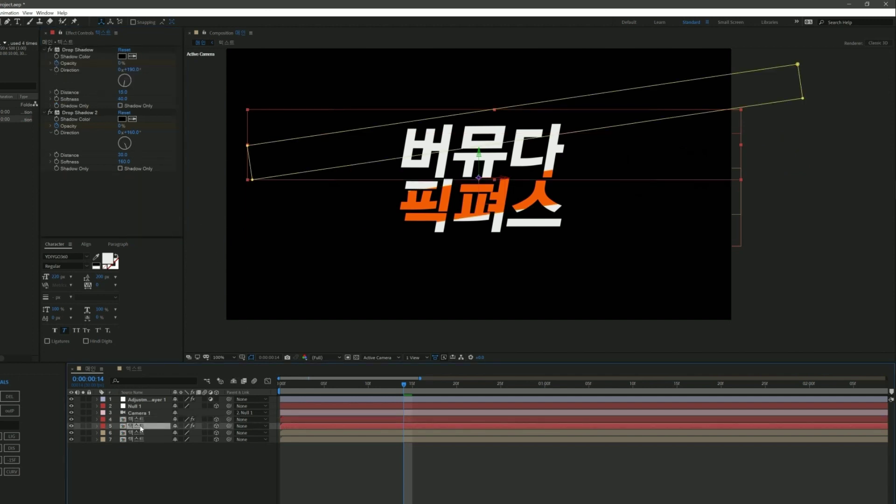
pyautogui.hotkey('ctrl', 'v')
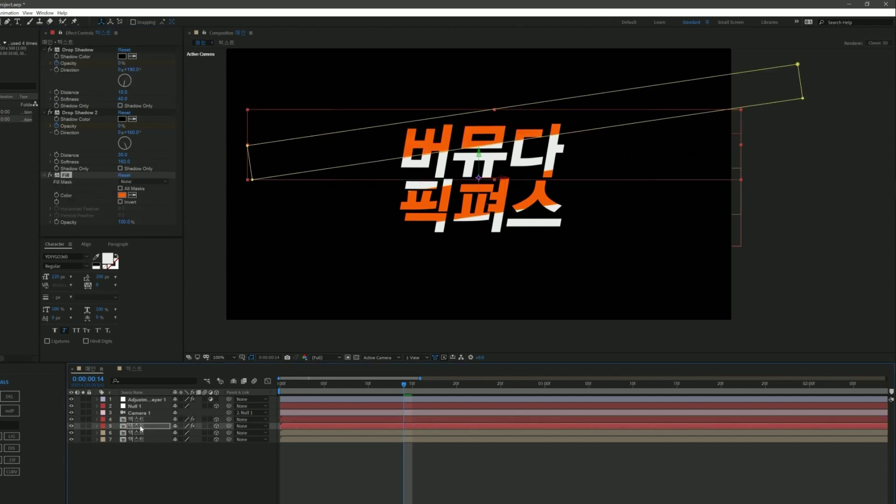
pyautogui.moveTo(65, 175)
pyautogui.mouseDown()
pyautogui.moveTo(78, 52)
pyautogui.moveTo(86, 58)
pyautogui.mouseUp()
pyautogui.click(384, 396)
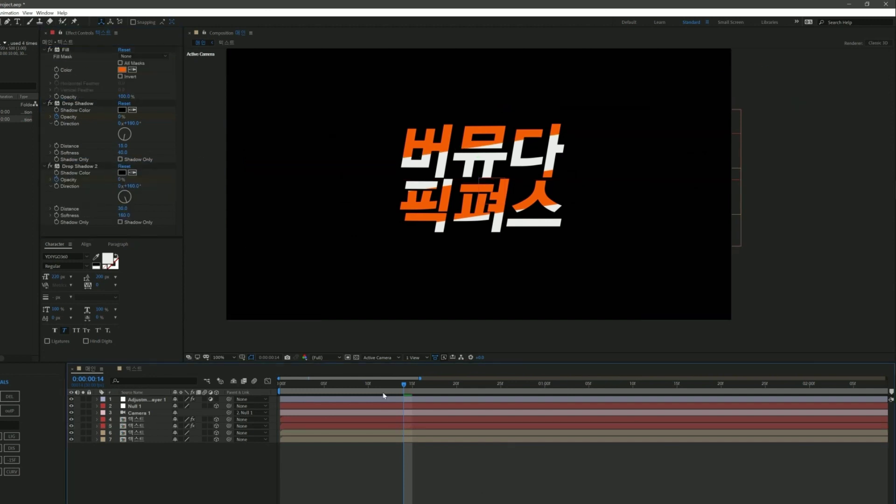
pyautogui.press('Home')
pyautogui.press('space')
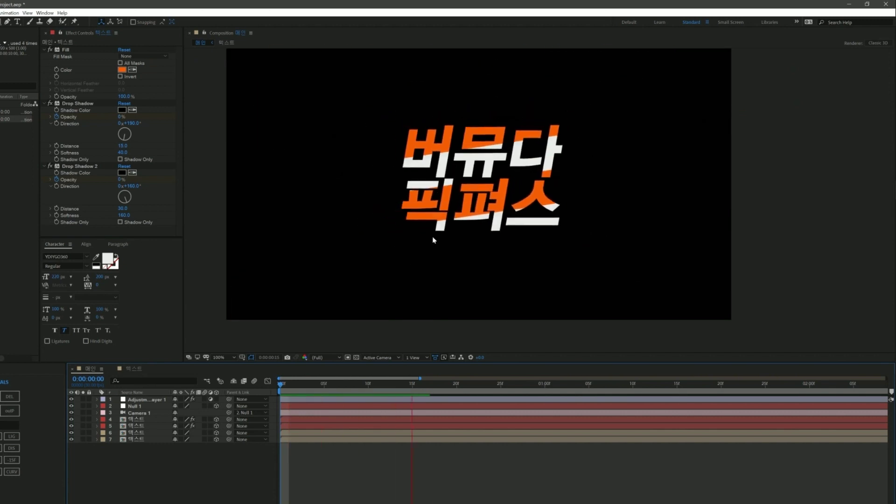
pyautogui.press('space')
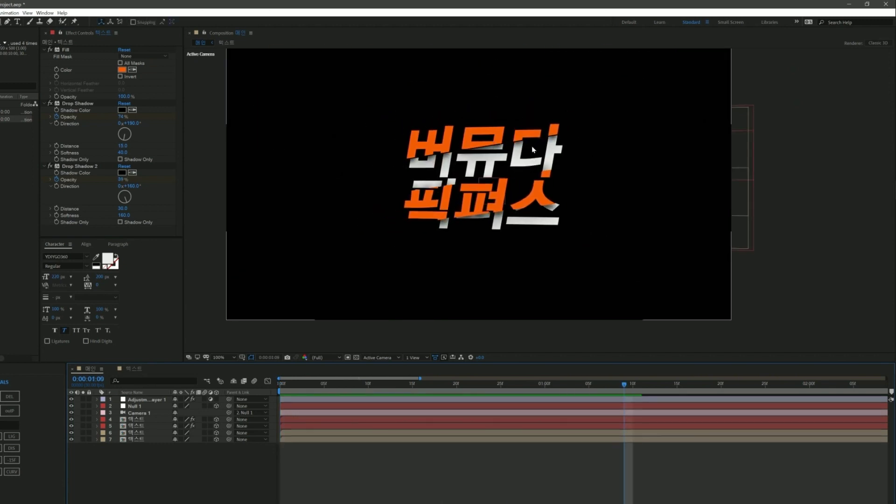
pyautogui.press('space')
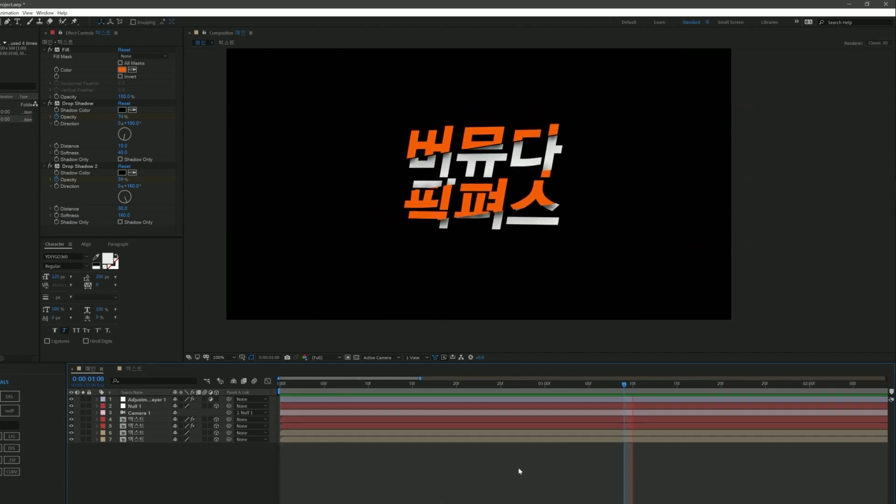
pyautogui.press('space')
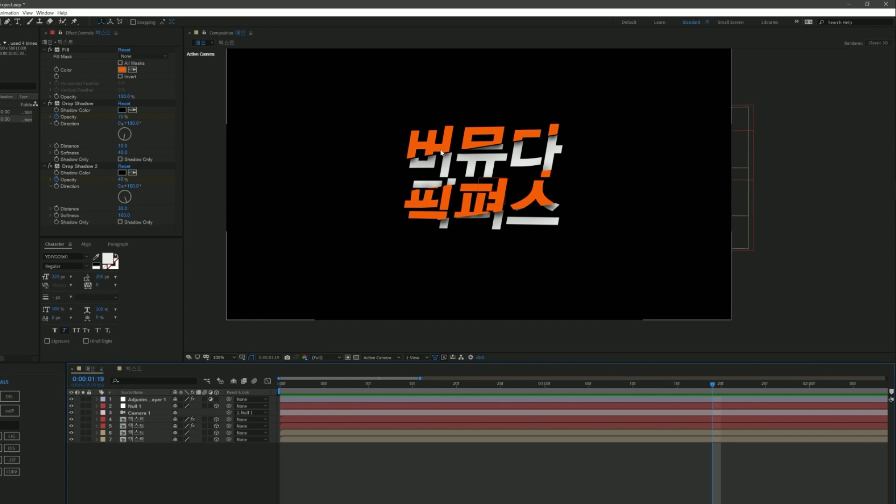
pyautogui.press('Home')
pyautogui.press('space')
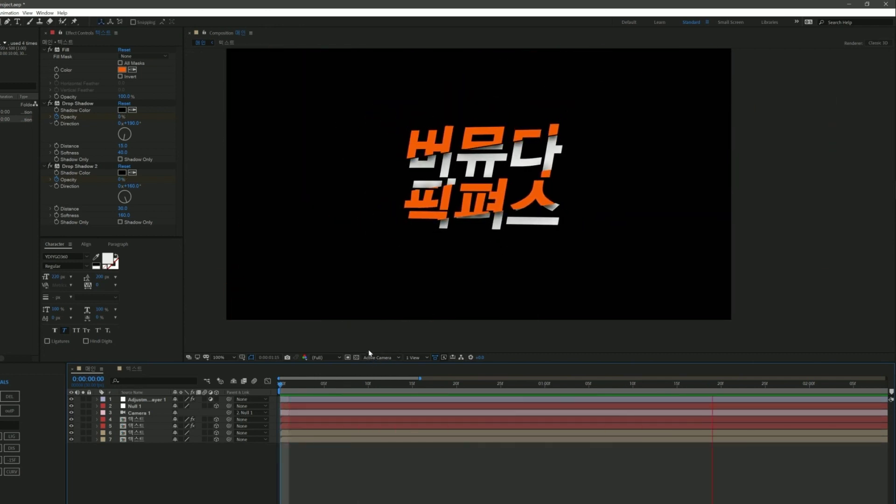
pyautogui.press('space')
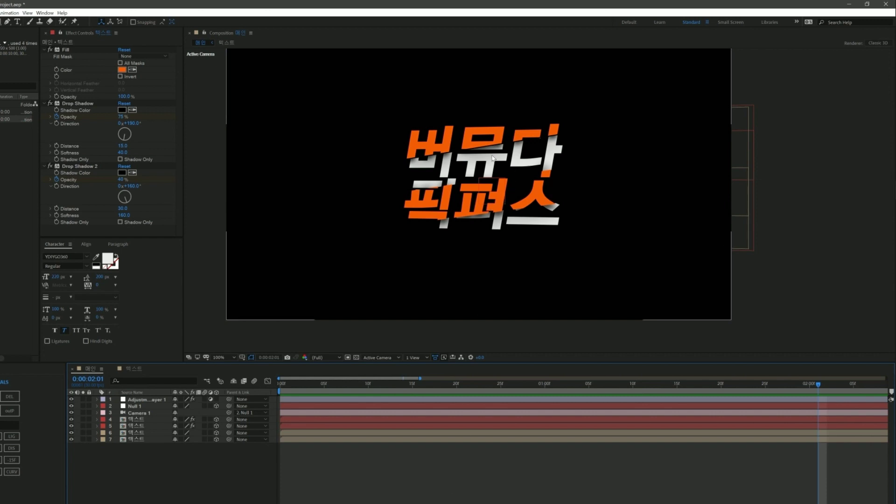
pyautogui.scroll(-2, 500, 214)
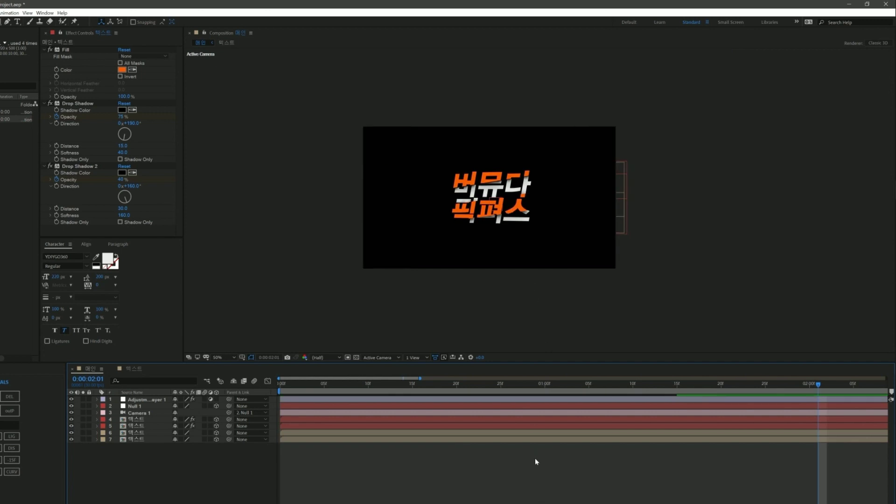